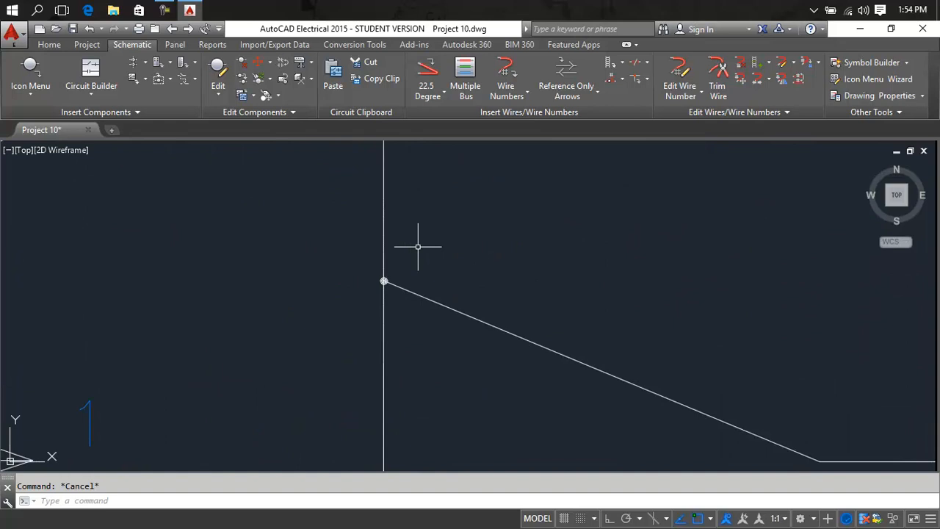
# - Add a multiline text label "1" beside the junction dot on the first vertical line below the disconnecting means box
pyautogui.press('Return')
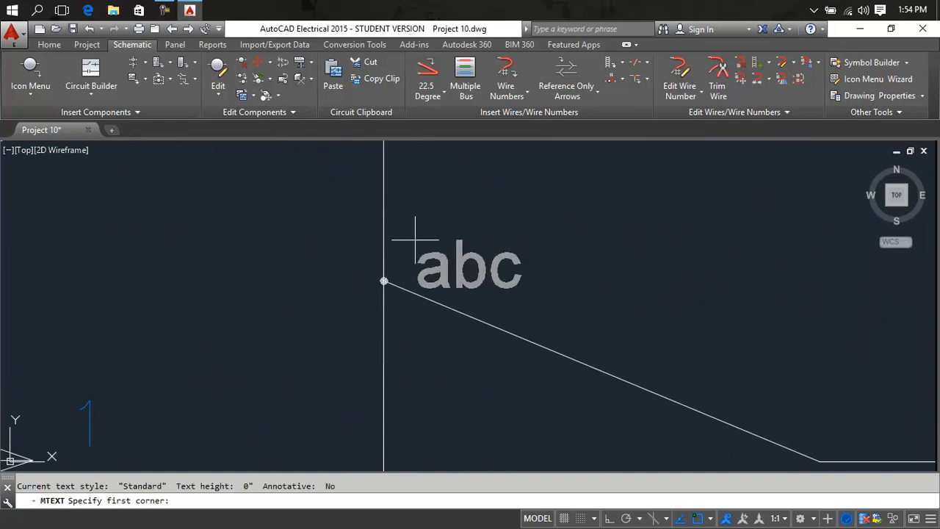
pyautogui.click(416, 243)
pyautogui.click(477, 277)
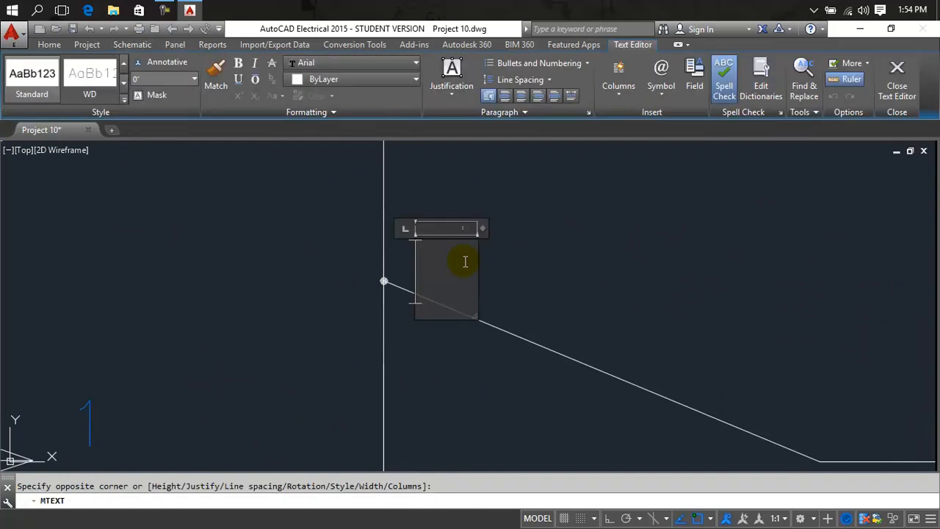
pyautogui.write('1')
pyautogui.click(500, 261)
# - Change the new label beside the first vertical line's junction dot to "L1"
pyautogui.scroll(-8, 500, 261)
pyautogui.moveTo(504, 261)
pyautogui.mouseDown(button='middle')
pyautogui.moveTo(737, 289)
pyautogui.moveTo(909, 211)
pyautogui.moveTo(389, 224)
pyautogui.mouseUp(button='middle')
pyautogui.scroll(3, 402, 251)
pyautogui.scroll(4, 403, 250)
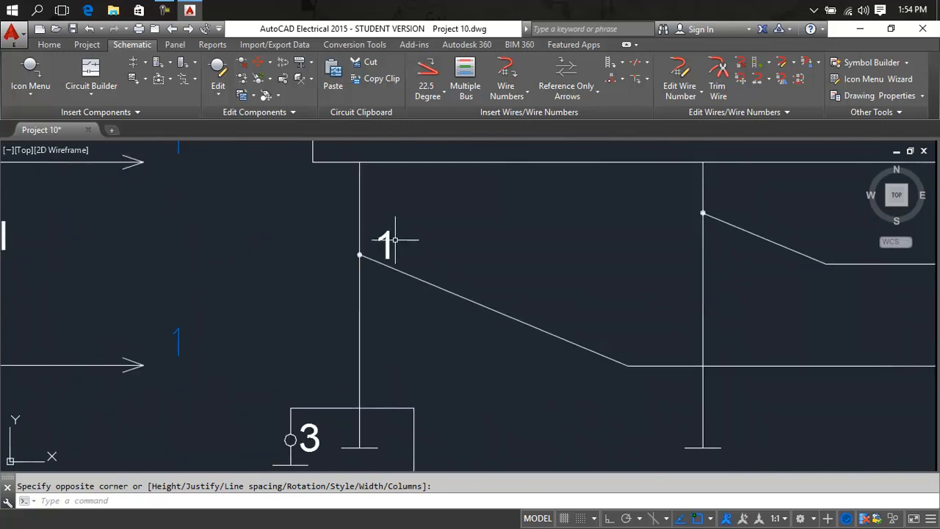
pyautogui.doubleClick(383, 241)
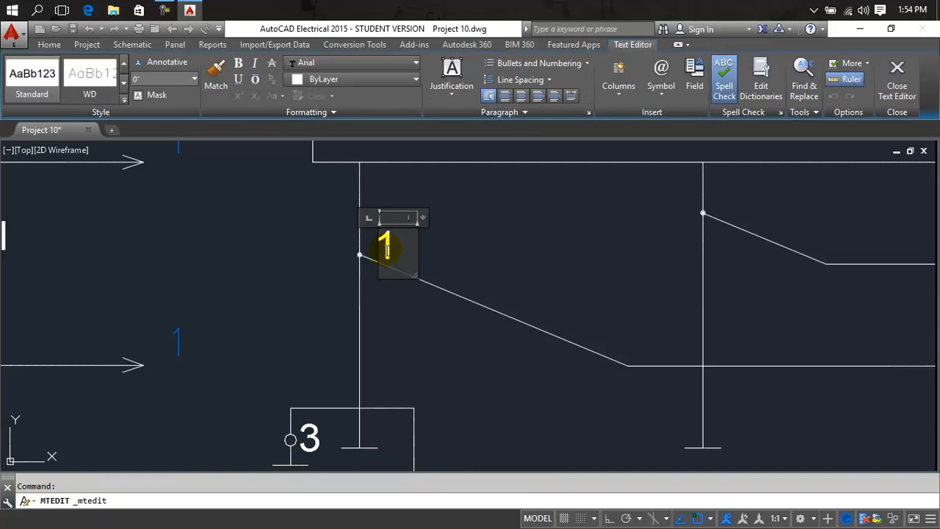
pyautogui.click(433, 248)
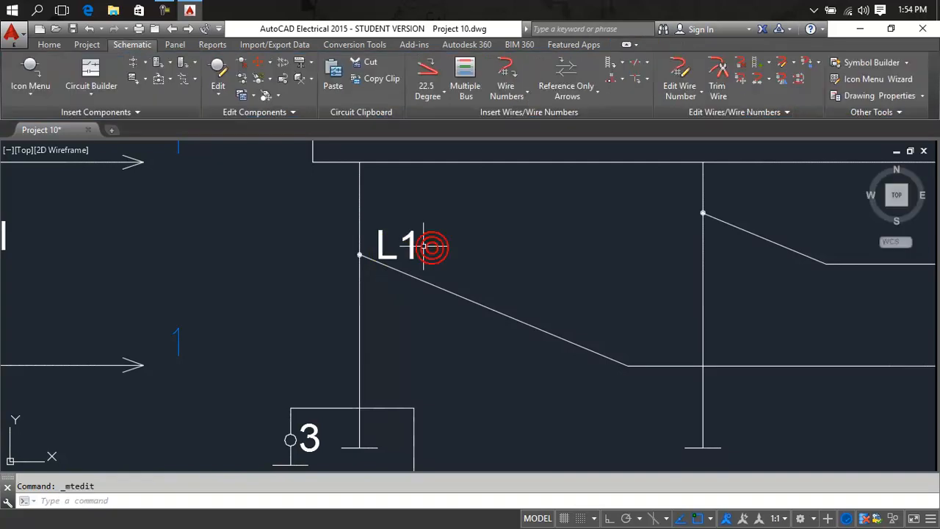
# - Copy the L1 label to the second and third vertical lines below the disconnecting means box
pyautogui.write('co')
pyautogui.press('Return')
pyautogui.click(414, 241)
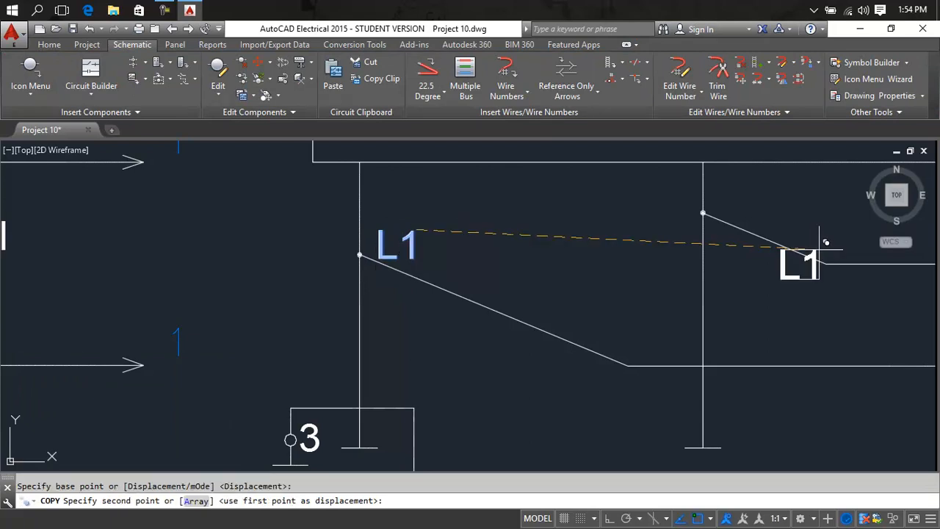
pyautogui.moveTo(818, 250); pyautogui.dragTo(468, 313, button='middle')
pyautogui.click(395, 245)
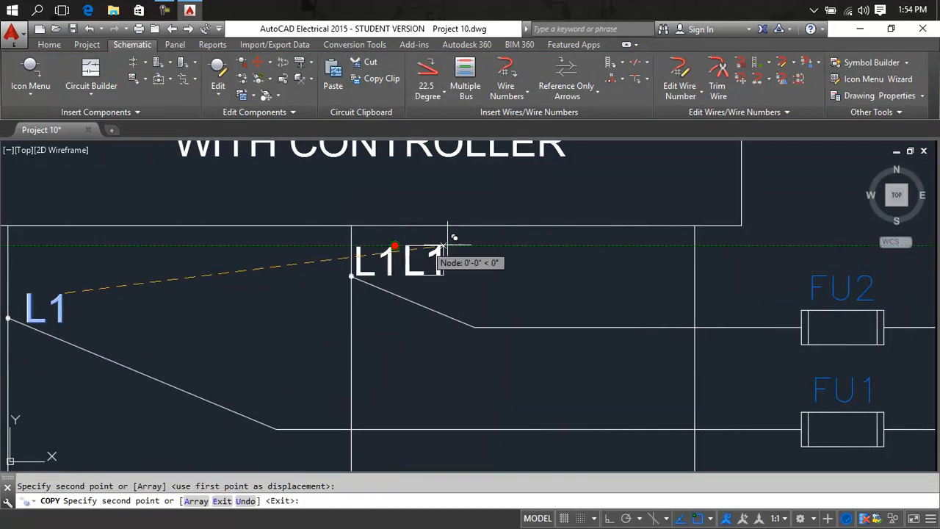
pyautogui.moveTo(711, 268); pyautogui.dragTo(98, 283, button='middle')
pyautogui.scroll(-4, 209, 259)
pyautogui.moveTo(323, 255); pyautogui.dragTo(484, 235, button='middle')
pyautogui.scroll(-2, 799, 214)
pyautogui.scroll(3, 523, 241)
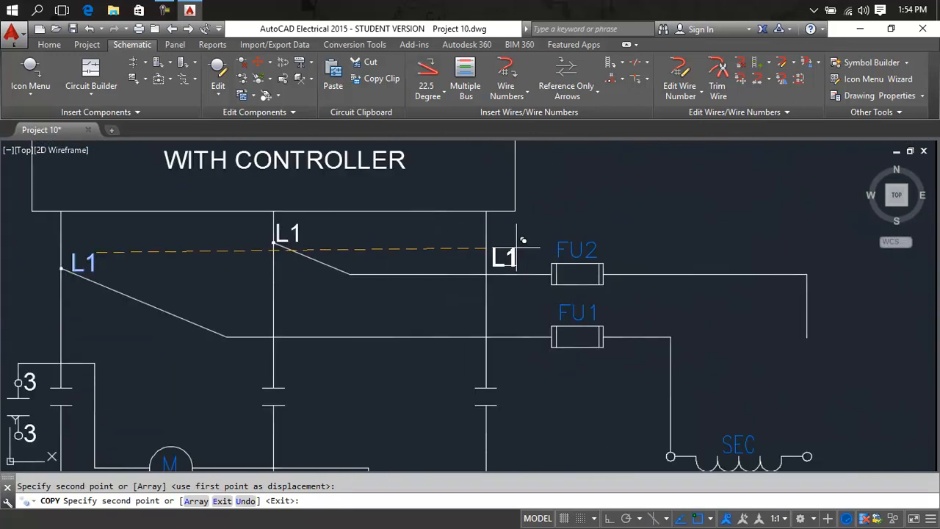
pyautogui.click(517, 241)
pyautogui.press('Escape')
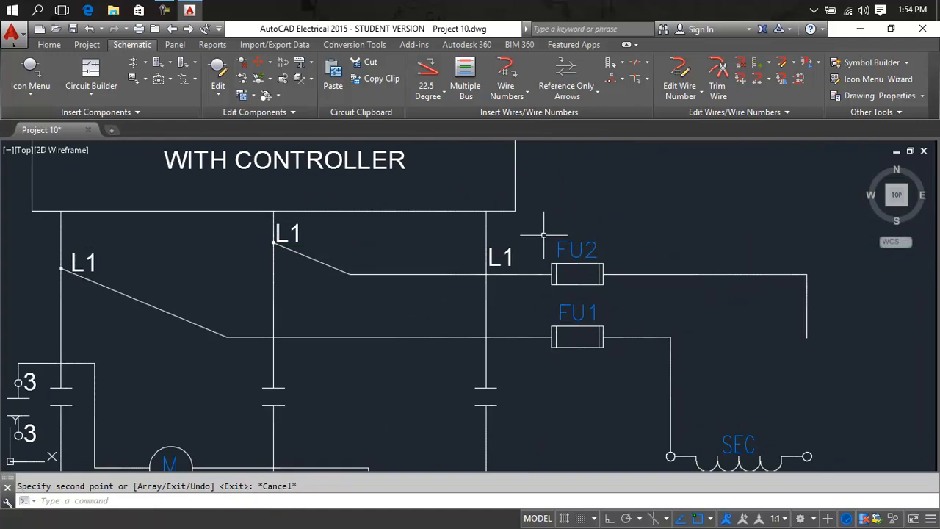
pyautogui.scroll(-6, 545, 228)
pyautogui.scroll(3, 514, 238)
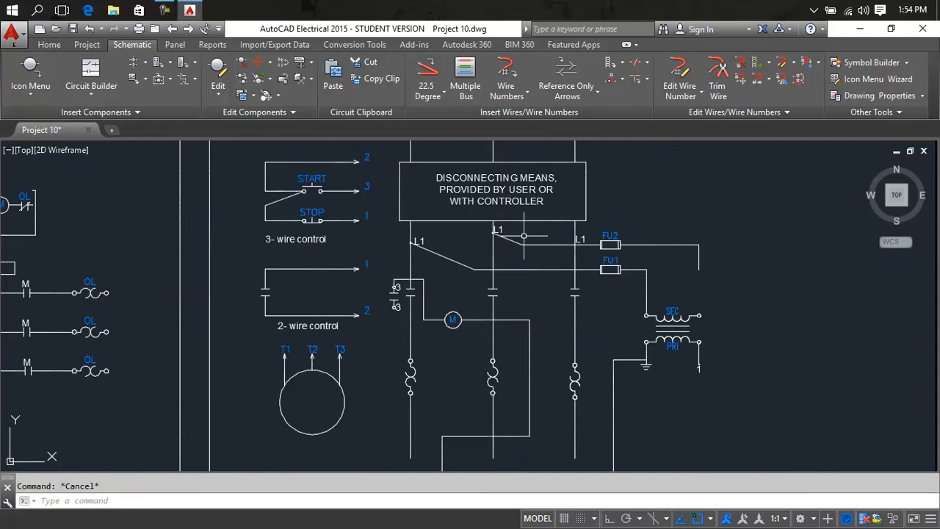
pyautogui.scroll(-2, 522, 235)
pyautogui.scroll(9, 523, 236)
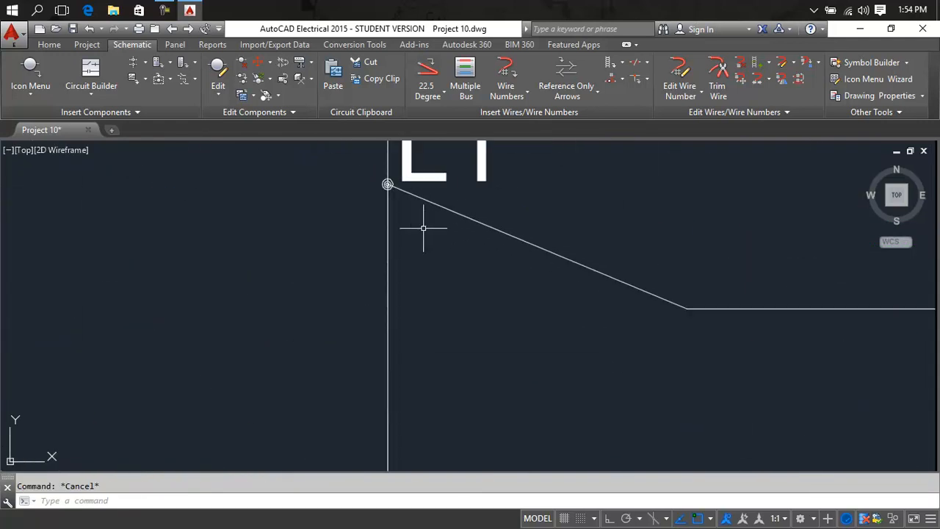
pyautogui.rightClick(387, 184)
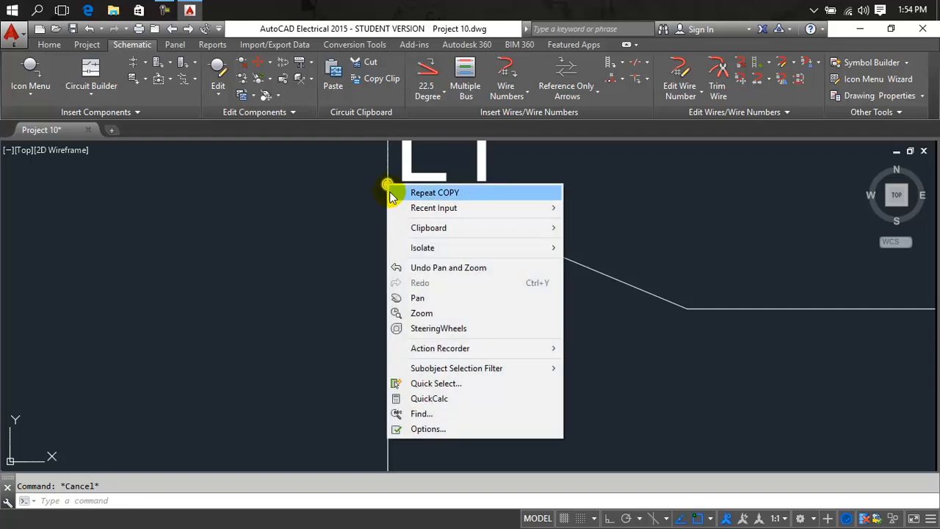
pyautogui.click(377, 192)
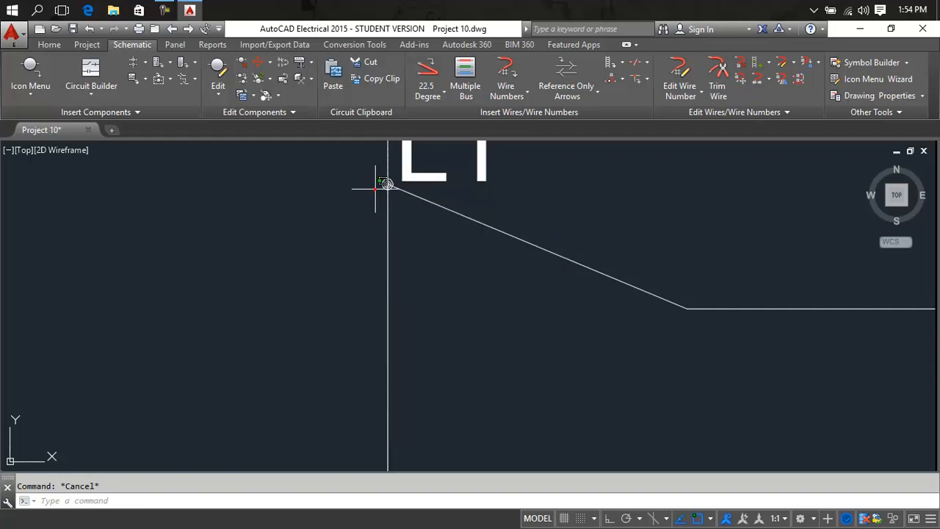
pyautogui.press('Escape')
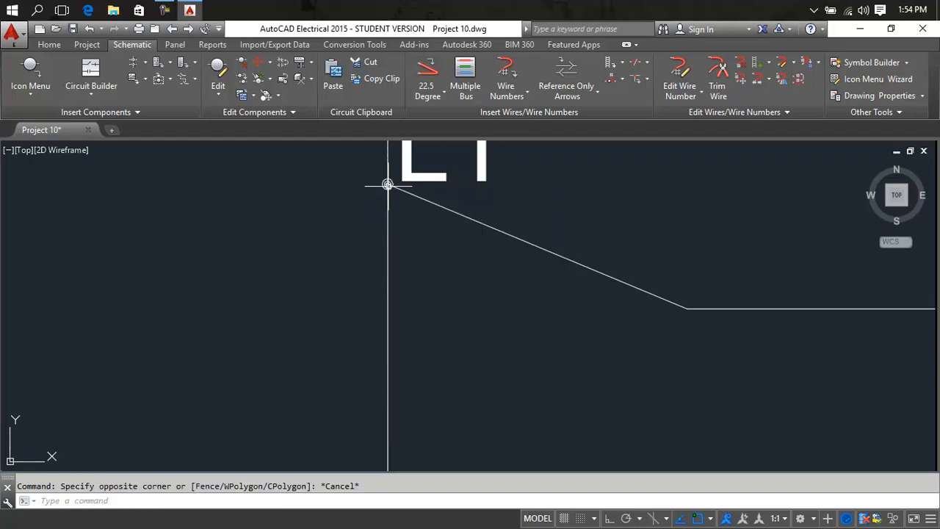
# - Copy the second vertical line's junction dot to where the third vertical line crosses the FU2 wire
pyautogui.write('cond p')
pyautogui.press('Return')
pyautogui.click(387, 184)
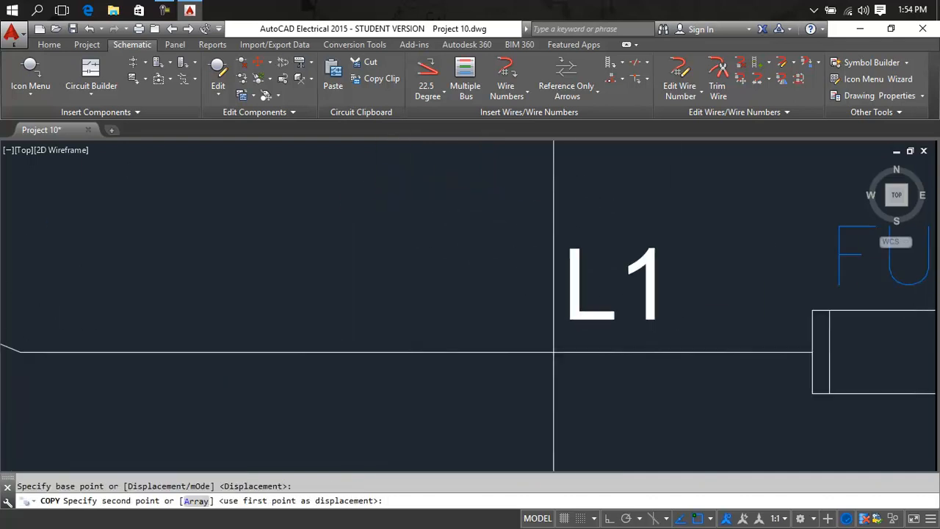
pyautogui.scroll(5, 512, 333)
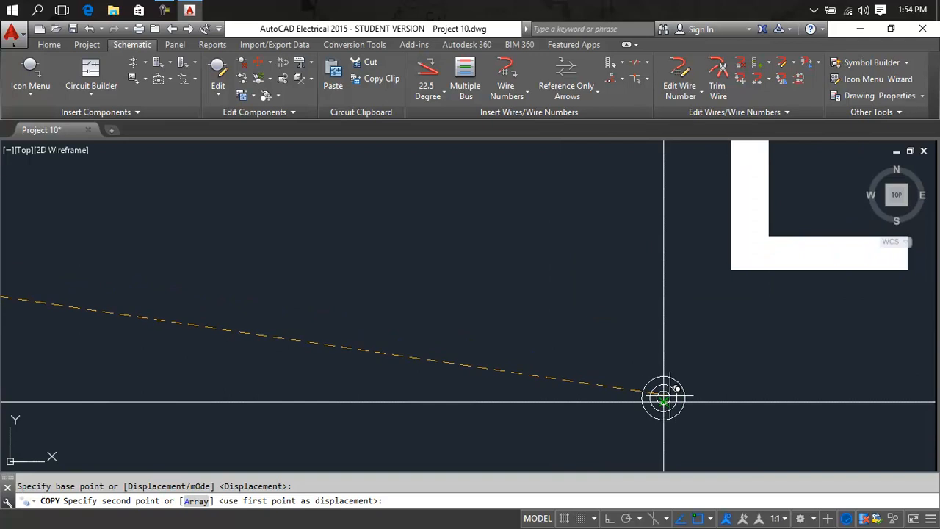
pyautogui.click(661, 399)
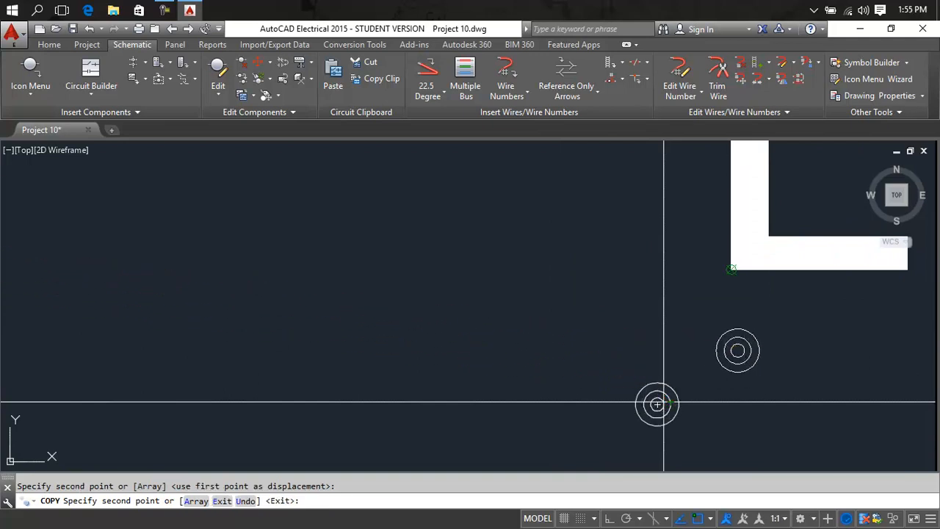
pyautogui.press('Escape')
# - Move the copied junction dot by its center exactly onto the intersection of the third vertical line and the FU2 wire
pyautogui.scroll(7, 671, 293)
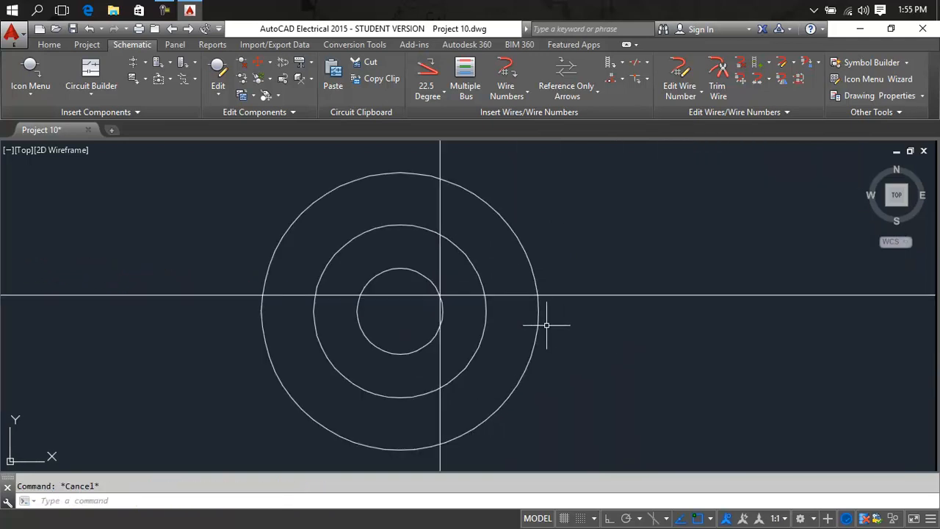
pyautogui.click(547, 323)
pyautogui.click(536, 330)
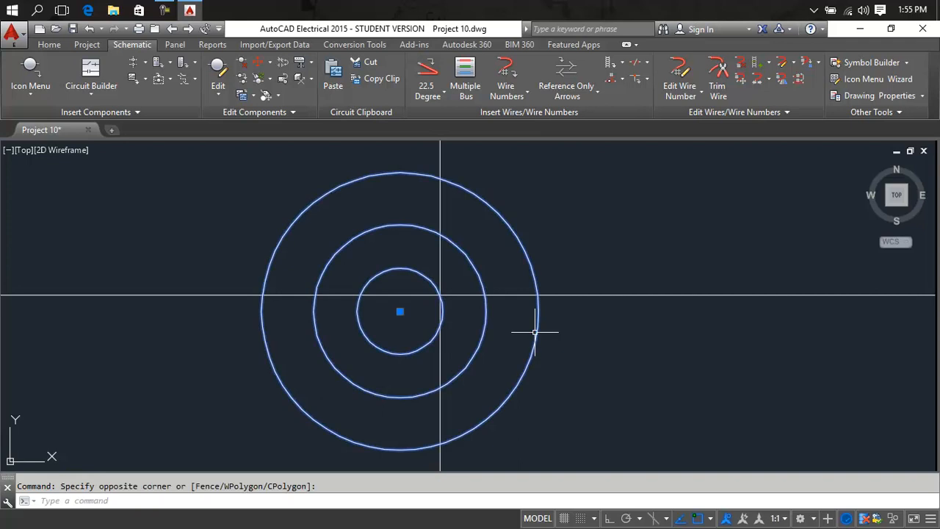
pyautogui.write('M')
pyautogui.press('Return')
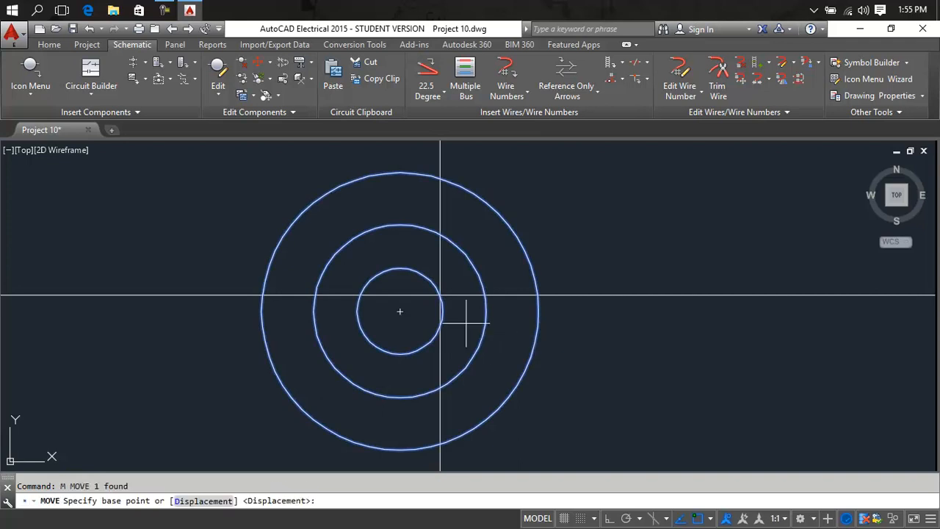
pyautogui.click(400, 310)
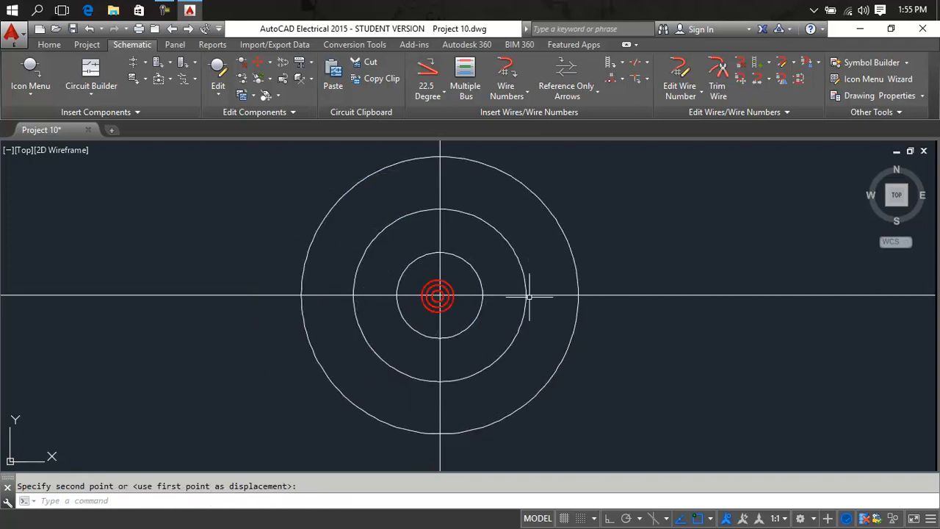
# - Draw a small terminal circle centered on the lower end of the first vertical line, below its overload symbol
pyautogui.scroll(-5, 591, 316)
pyautogui.scroll(-6, 591, 316)
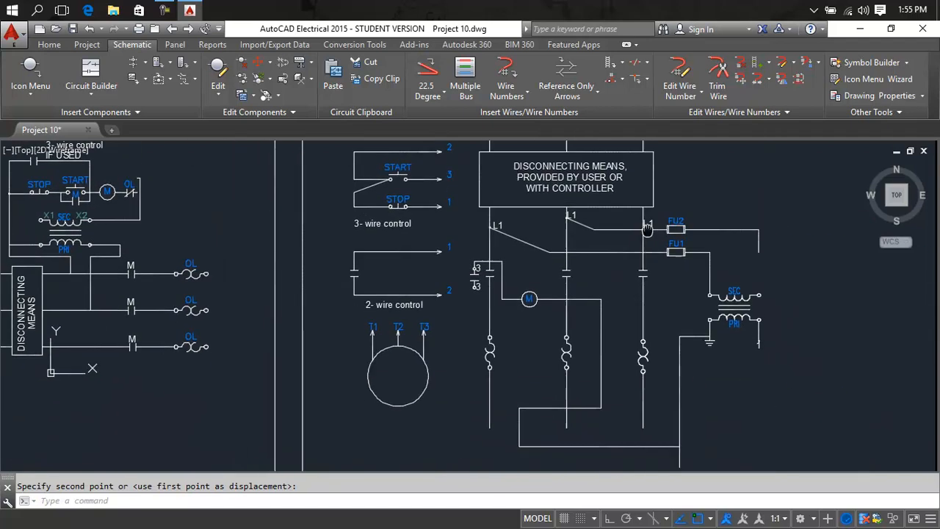
pyautogui.moveTo(556, 401); pyautogui.dragTo(646, 376, button='middle')
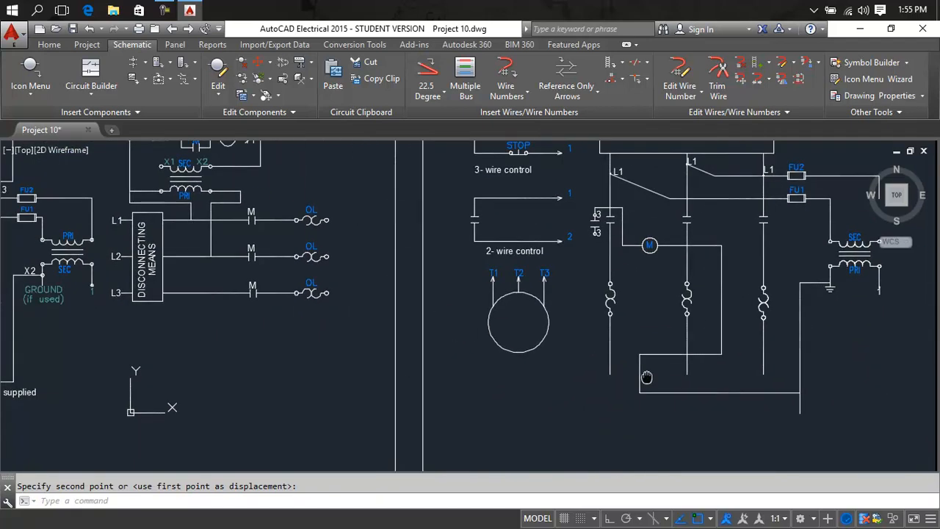
pyautogui.scroll(-2, 564, 378)
pyautogui.moveTo(565, 377)
pyautogui.mouseDown(button='middle')
pyautogui.moveTo(628, 349)
pyautogui.moveTo(612, 345)
pyautogui.mouseUp(button='middle')
pyautogui.scroll(6, 500, 315)
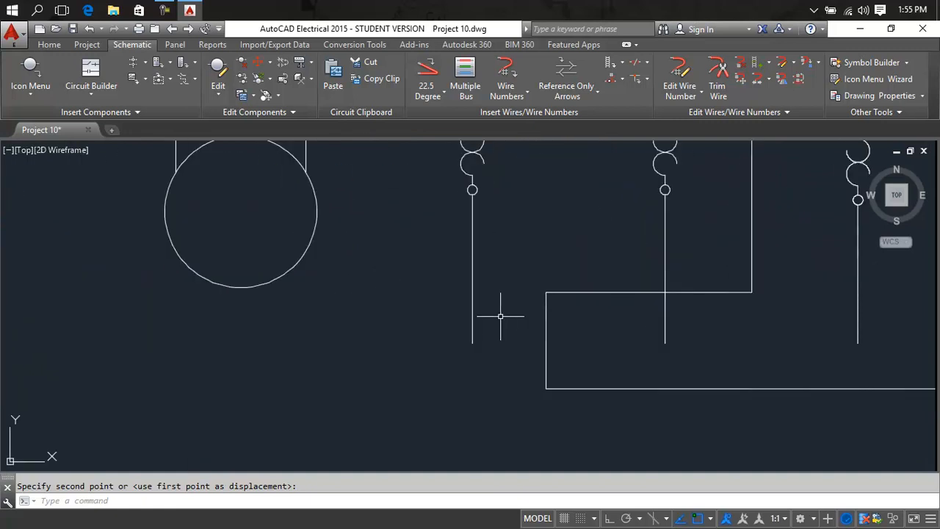
pyautogui.press('Escape')
pyautogui.write('c')
pyautogui.press('Return')
pyautogui.scroll(2, 467, 344)
pyautogui.click(476, 340)
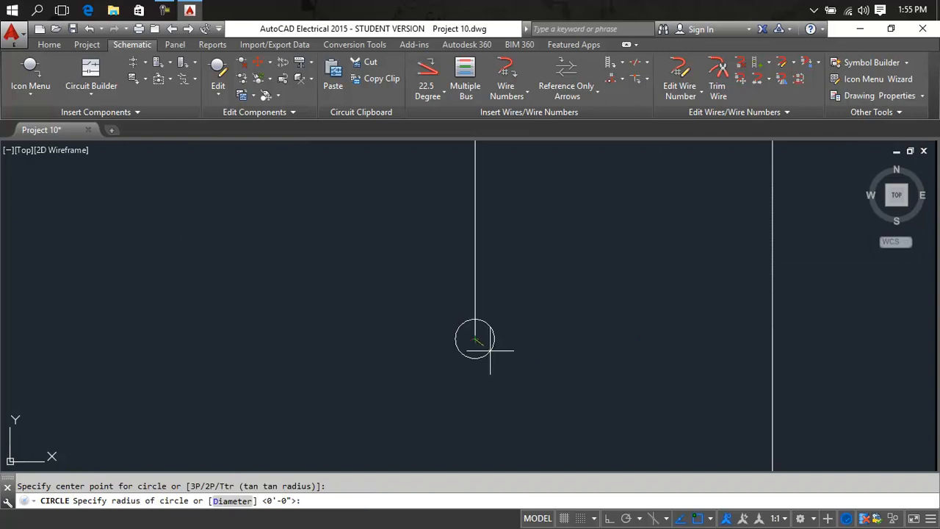
pyautogui.click(490, 350)
pyautogui.scroll(3, 483, 338)
pyautogui.press('Escape')
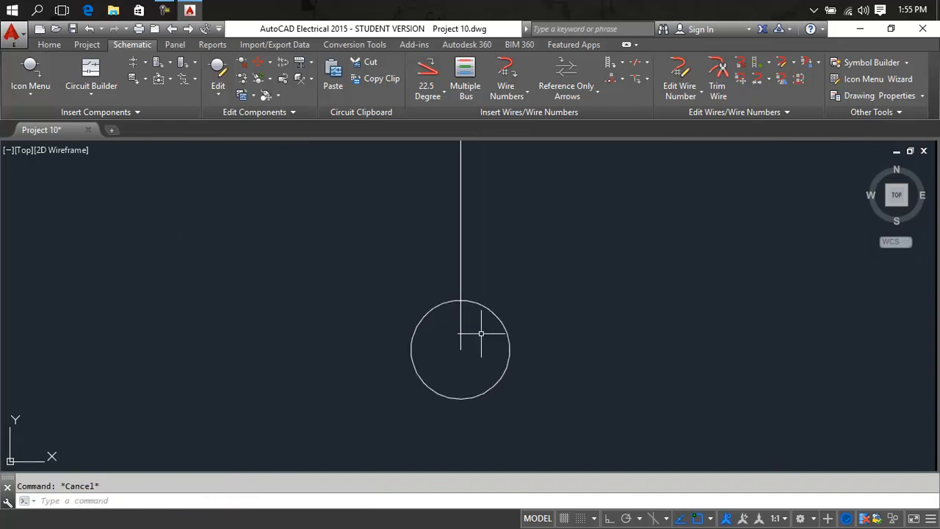
pyautogui.press('Return')
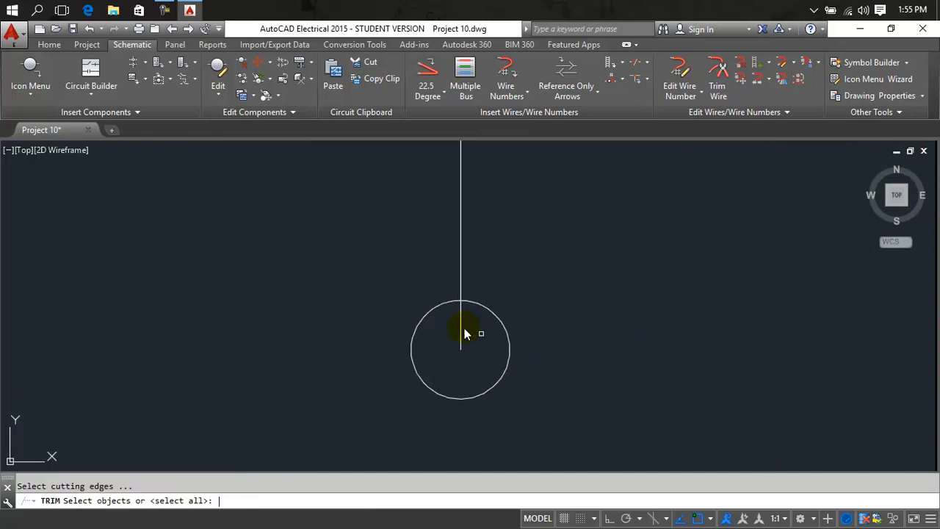
pyautogui.press('Escape')
pyautogui.scroll(-4, 455, 330)
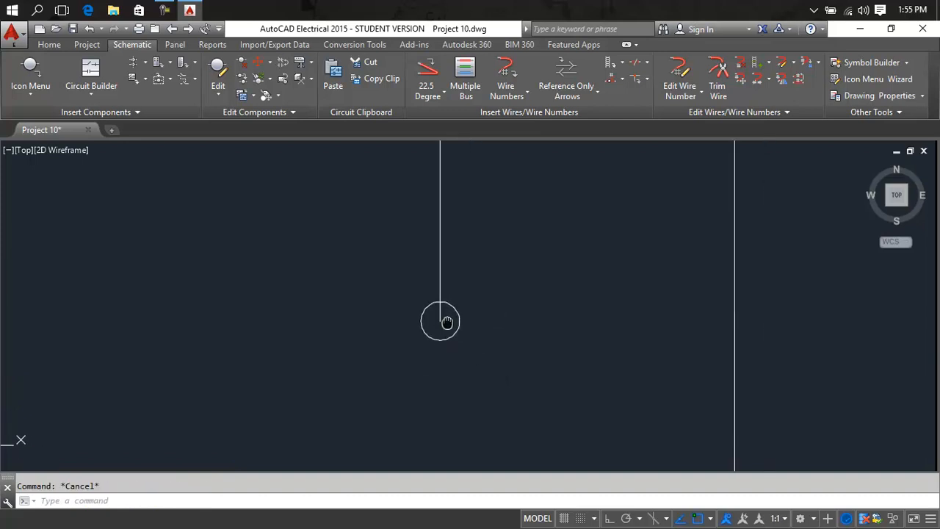
pyautogui.click(453, 309)
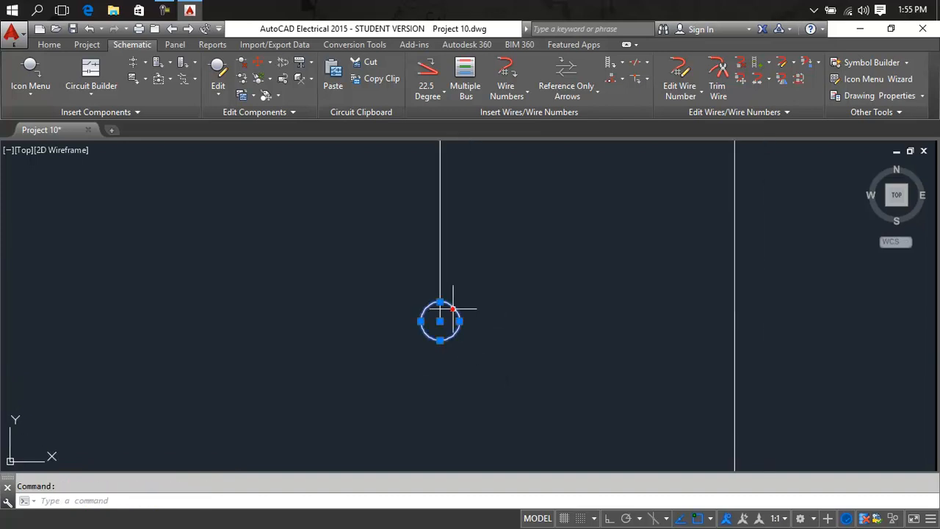
pyautogui.write('cp')
pyautogui.press('Return')
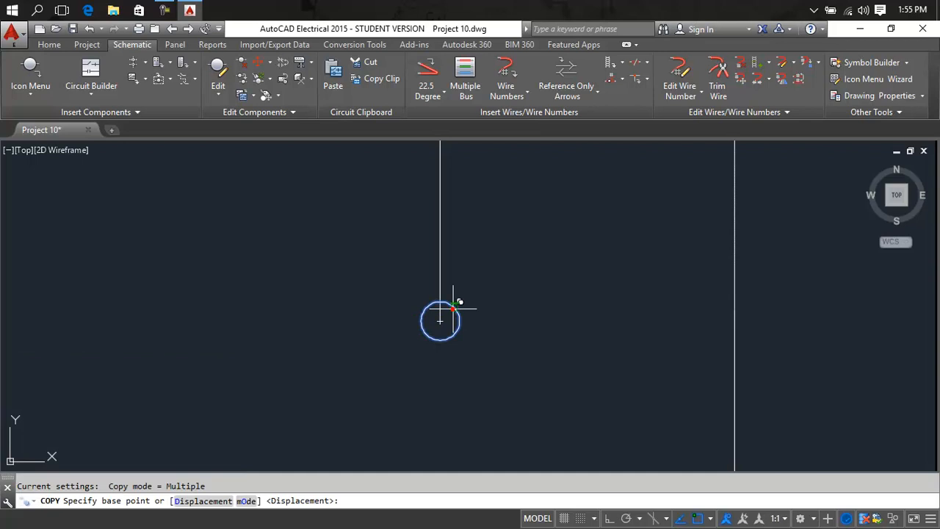
pyautogui.click(453, 308)
pyautogui.press('Escape')
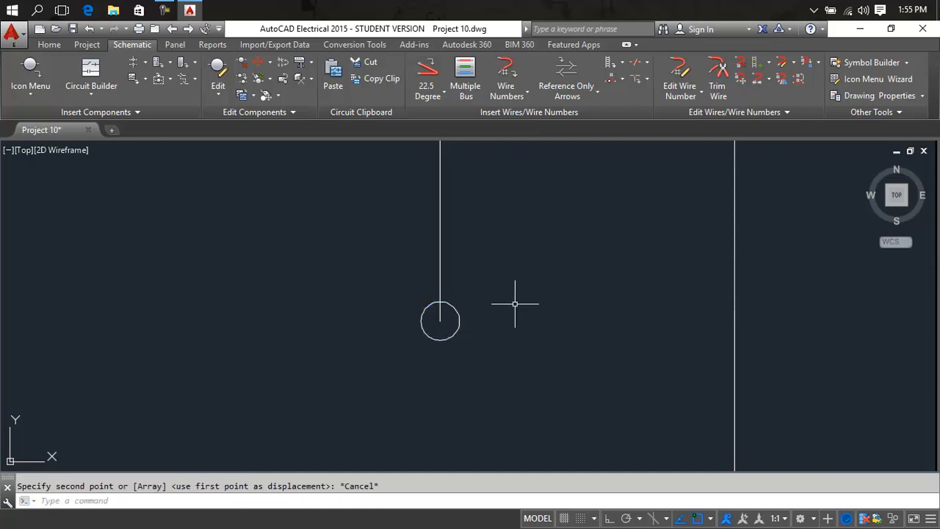
# - Copy the first line's terminal circle by its center onto the lower end of the second vertical line
pyautogui.write('cp')
pyautogui.press('Return')
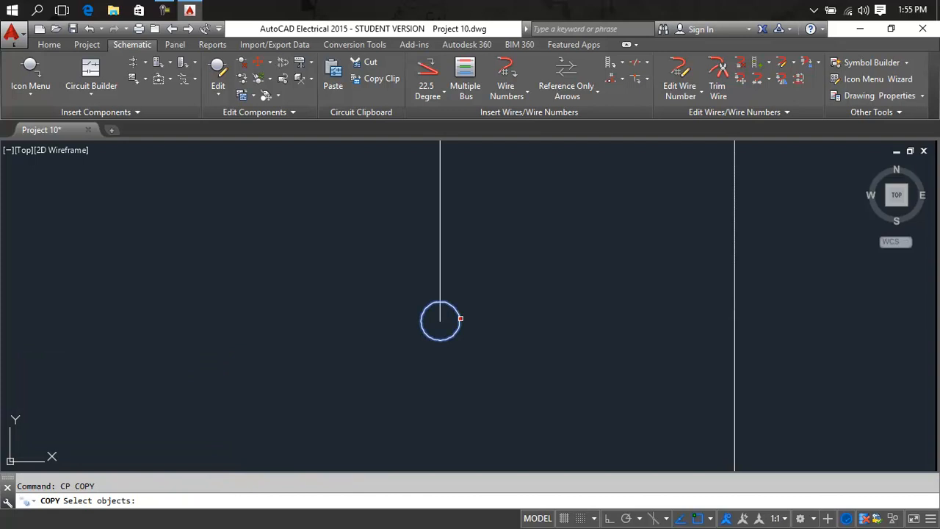
pyautogui.click(461, 317)
pyautogui.press('Return')
pyautogui.scroll(5, 441, 321)
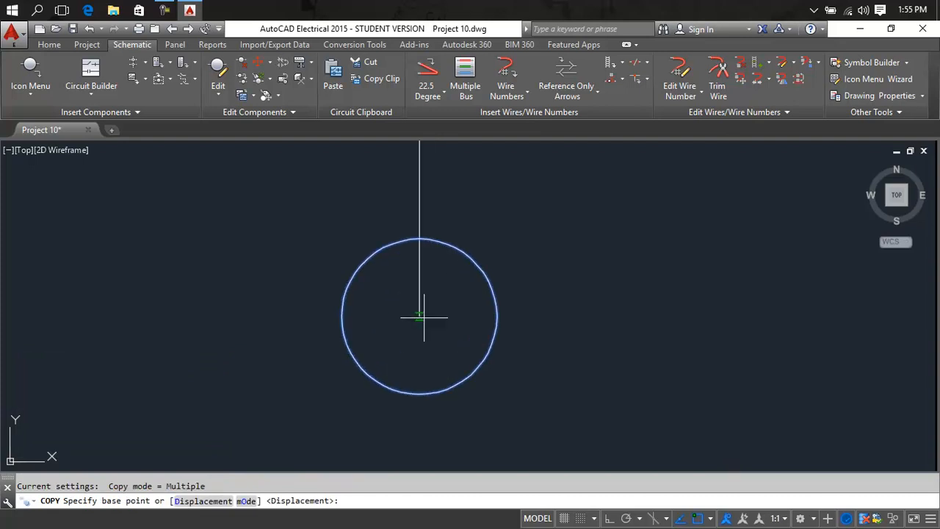
pyautogui.click(419, 316)
pyautogui.scroll(-5, 625, 312)
pyautogui.moveTo(868, 313); pyautogui.dragTo(100, 323, button='middle')
pyautogui.scroll(-5, 397, 321)
pyautogui.scroll(-2, 395, 321)
pyautogui.scroll(5, 414, 322)
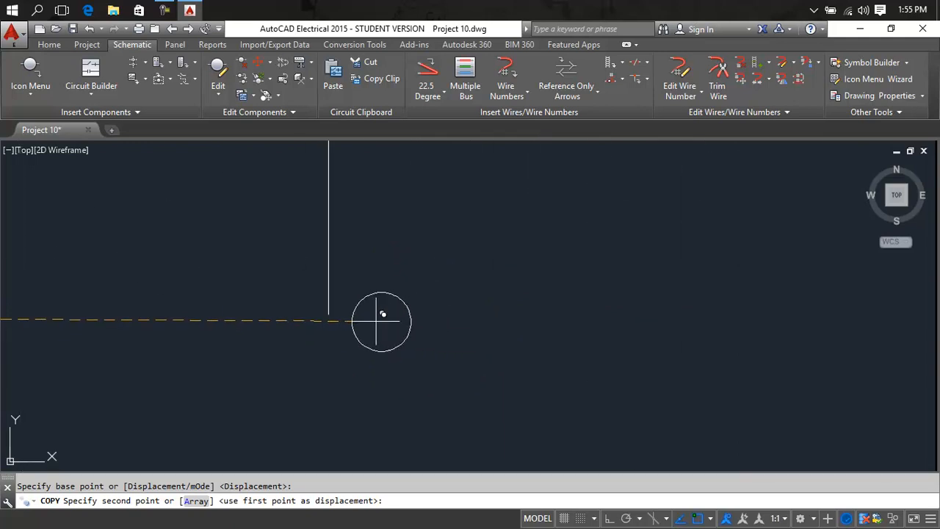
pyautogui.click(328, 313)
# - Place another copy of the terminal circle on the lower end of the third vertical line and finish copying
pyautogui.scroll(-4, 795, 321)
pyautogui.moveTo(796, 321); pyautogui.dragTo(506, 331, button='middle')
pyautogui.scroll(4, 786, 334)
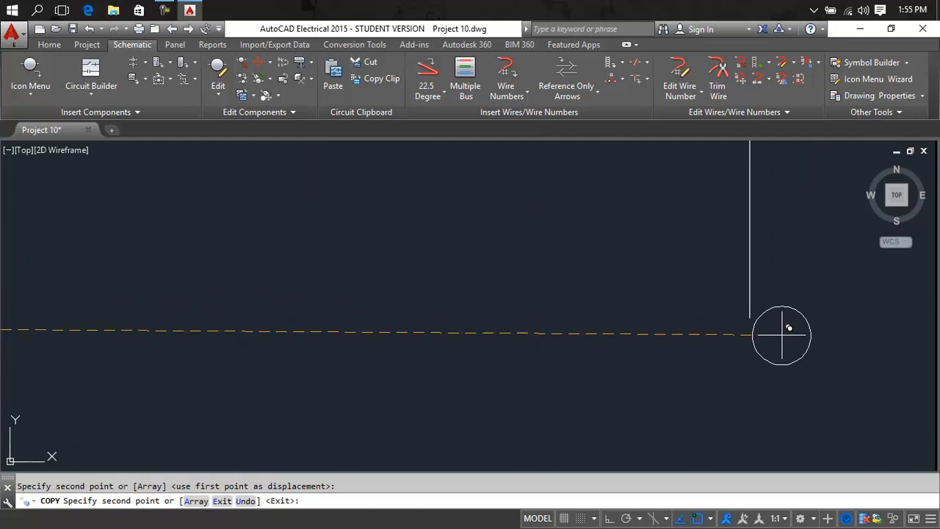
pyautogui.click(748, 318)
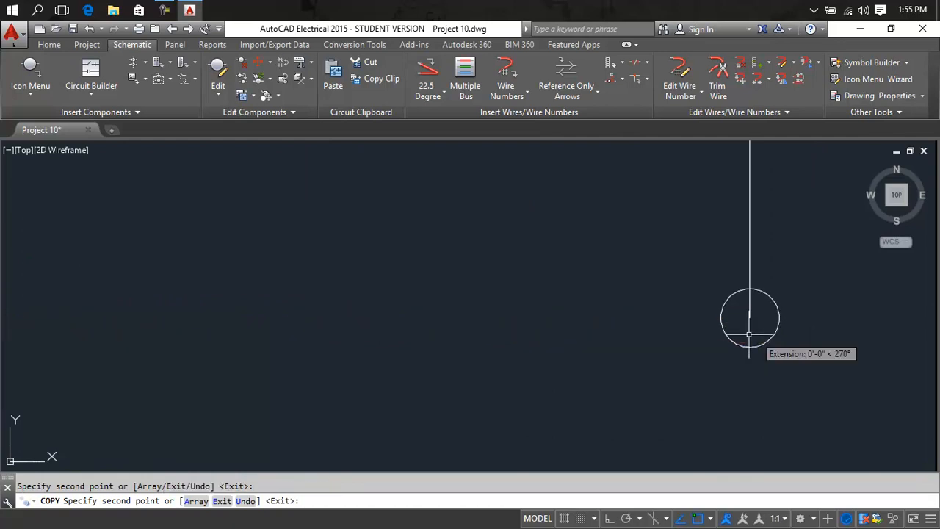
pyautogui.press('Escape')
# - Trim the ends of the three vertical lines that lie inside their lower terminal circles
pyautogui.scroll(-3, 749, 325)
pyautogui.scroll(3, 754, 325)
pyautogui.scroll(3, 754, 326)
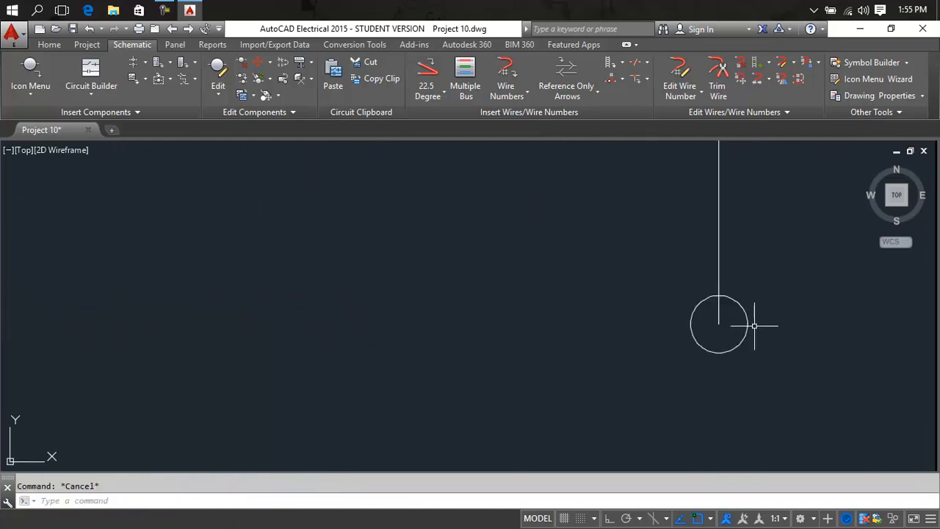
pyautogui.write('TR')
pyautogui.press('Return')
pyautogui.click(720, 318)
pyautogui.scroll(-3, 720, 318)
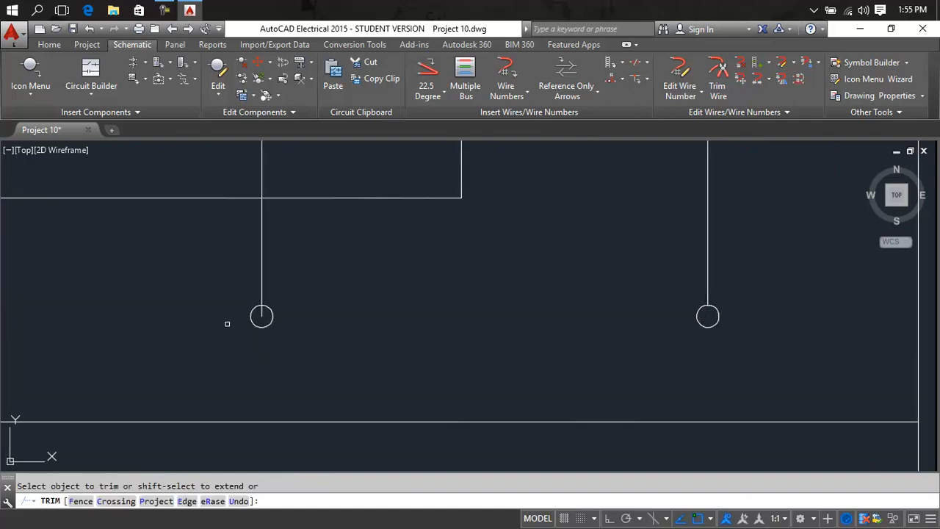
pyautogui.scroll(-2, 261, 316)
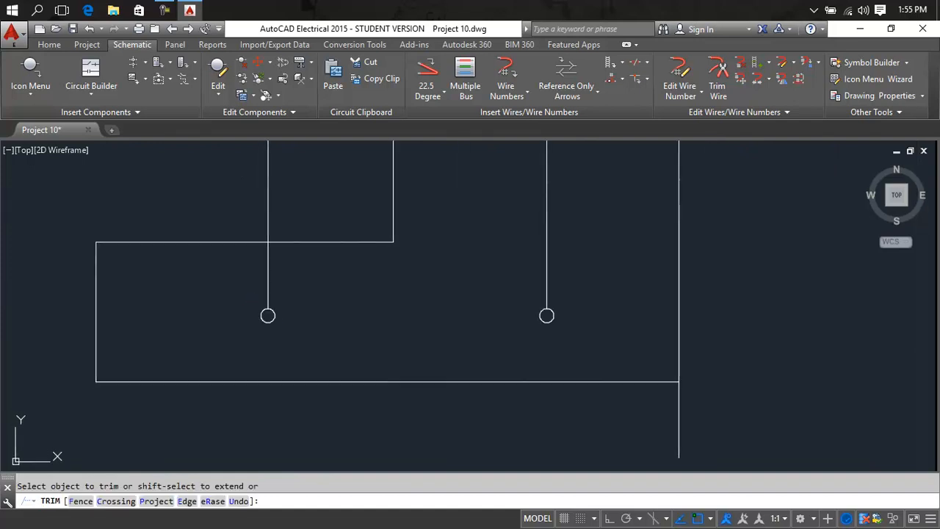
pyautogui.scroll(4, 253, 305)
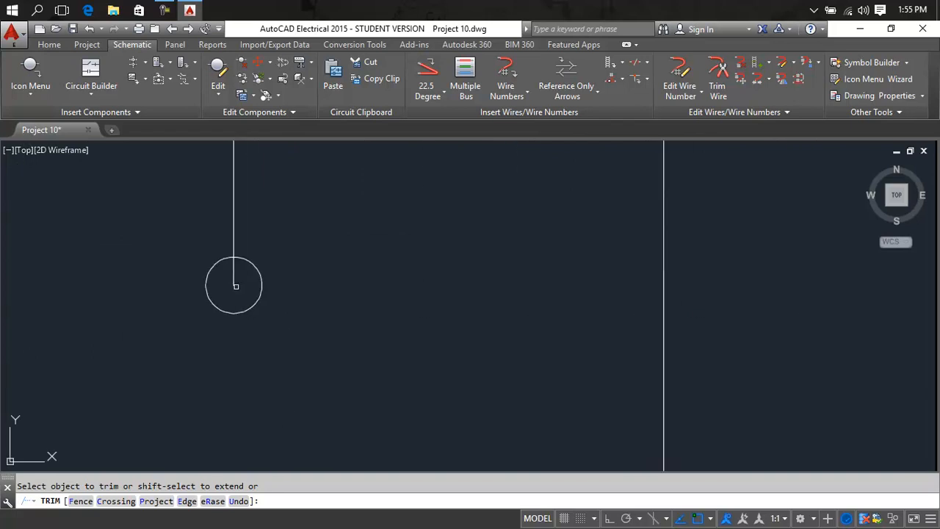
pyautogui.press('Escape')
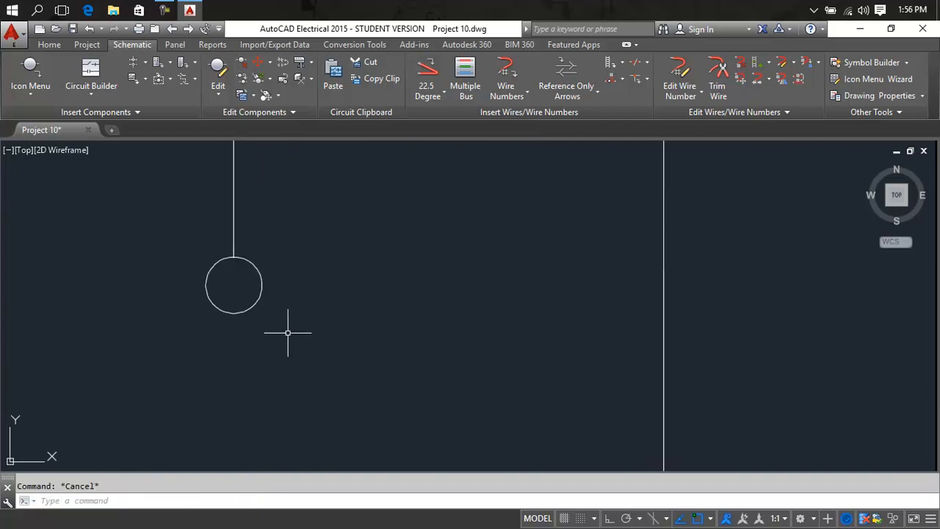
# - Add the multiline text label T1 just below the first vertical line's lower terminal circle
pyautogui.write('T')
pyautogui.press('Return')
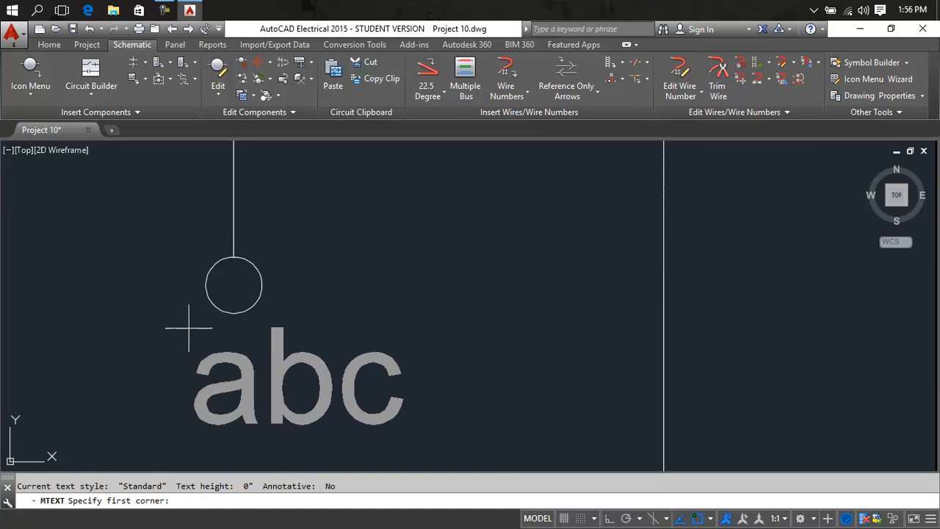
pyautogui.click(187, 328)
pyautogui.click(307, 355)
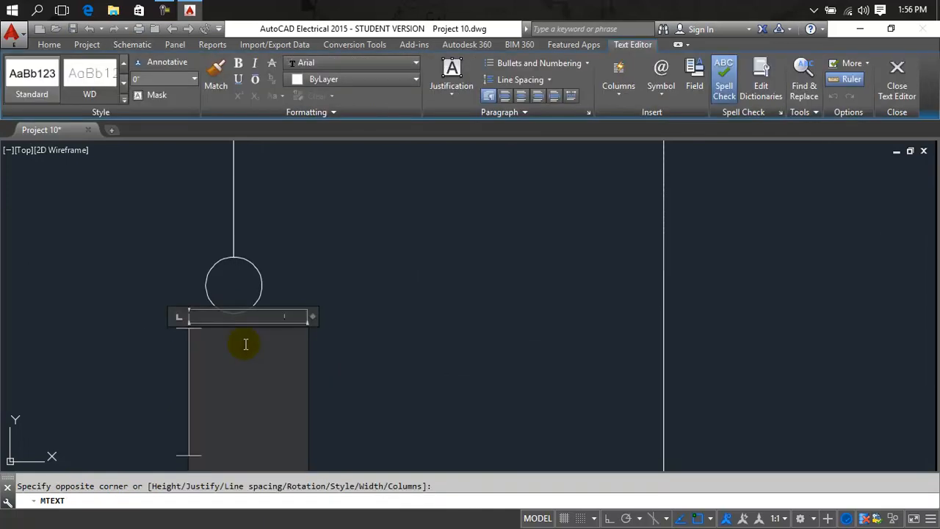
pyautogui.write('T1')
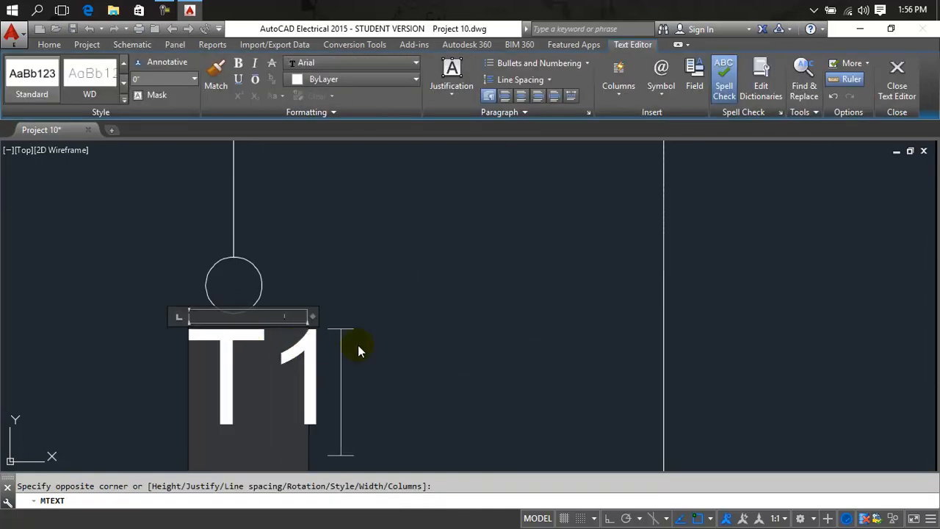
pyautogui.click(381, 340)
# - Copy the T1 label below the lower terminal circles of the second and third vertical lines
pyautogui.scroll(-6, 367, 344)
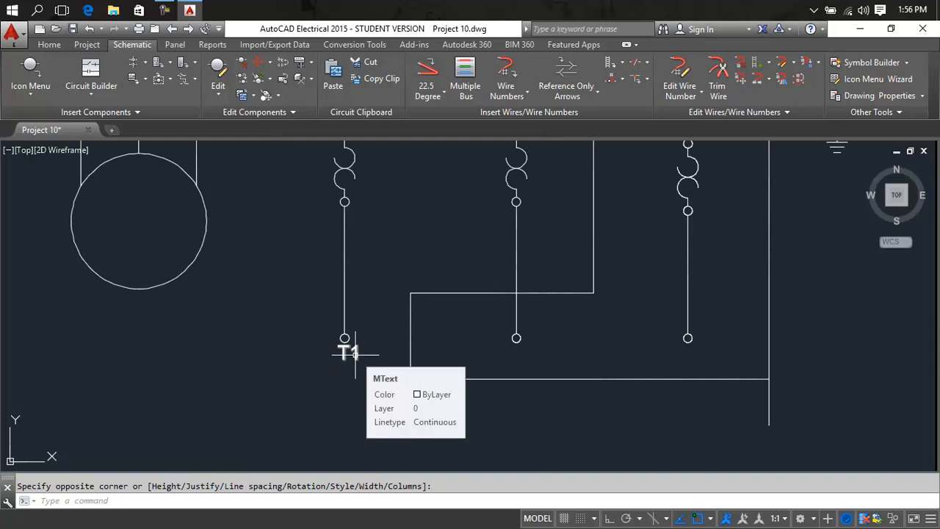
pyautogui.write('cp')
pyautogui.press('Return')
pyautogui.click(350, 354)
pyautogui.press('Return')
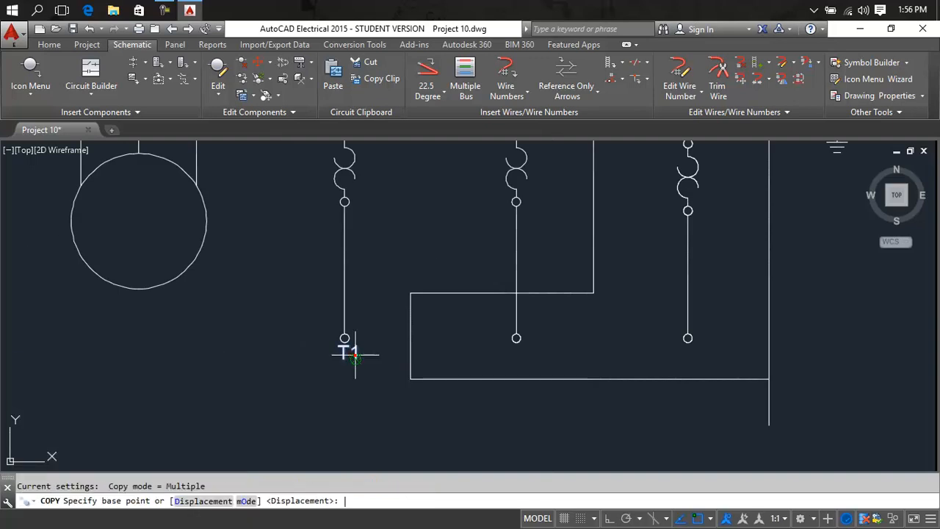
pyautogui.click(355, 354)
pyautogui.click(524, 357)
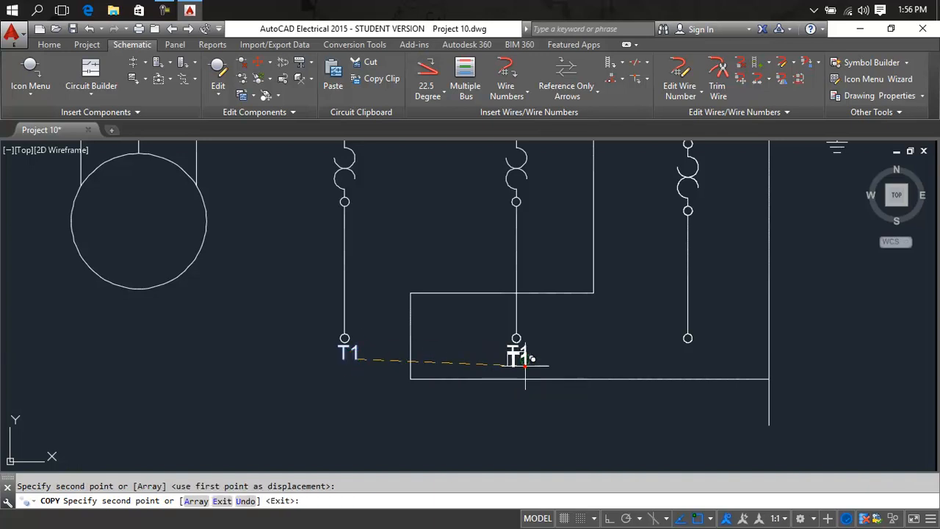
pyautogui.click(702, 354)
pyautogui.press('Escape')
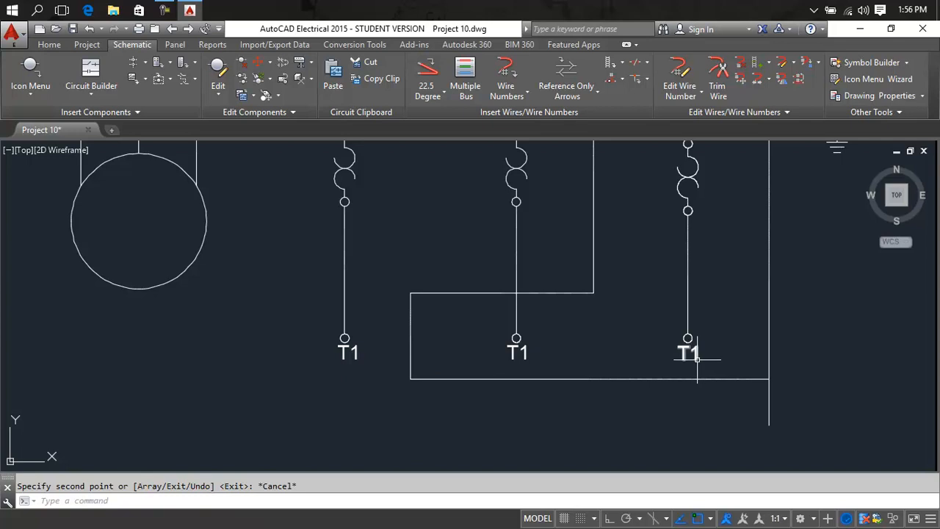
# - Change the third vertical line's terminal label to T3 and try to edit the second line's terminal label
pyautogui.doubleClick(691, 353)
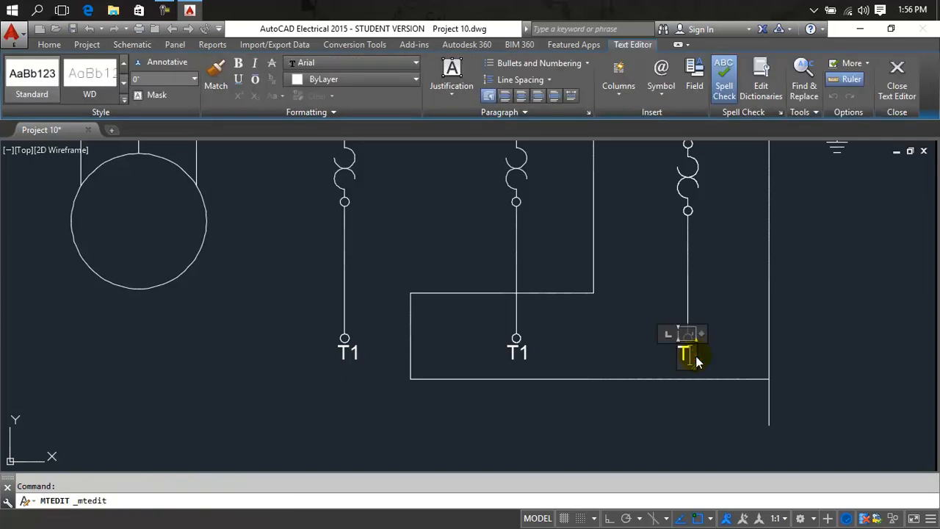
pyautogui.click(521, 351)
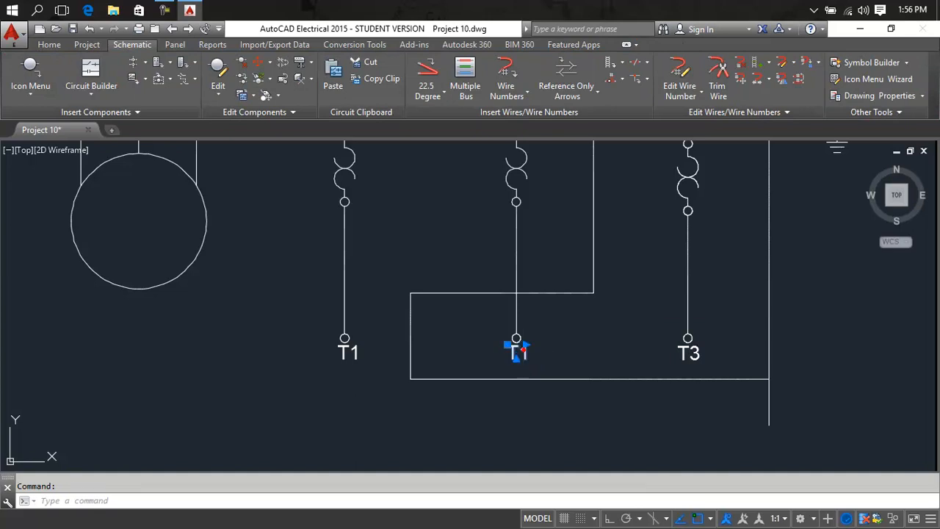
pyautogui.doubleClick(517, 353)
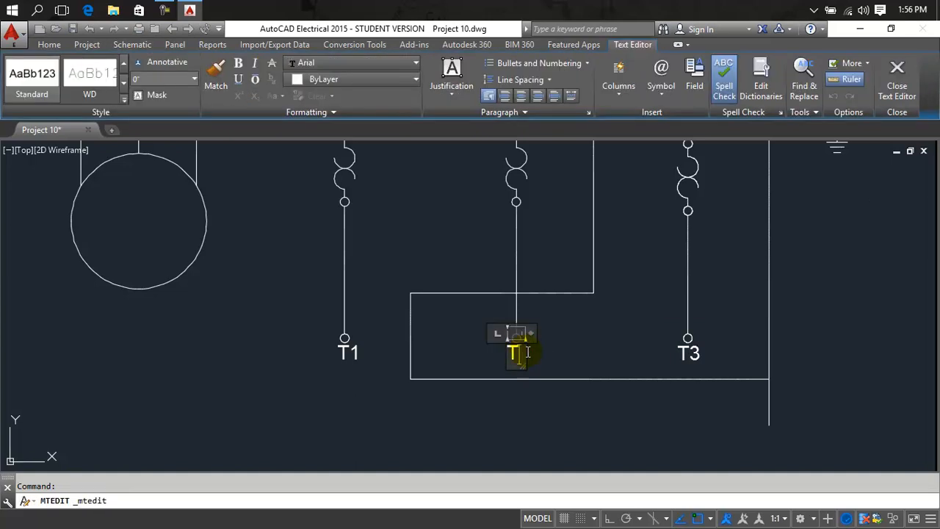
pyautogui.click(563, 354)
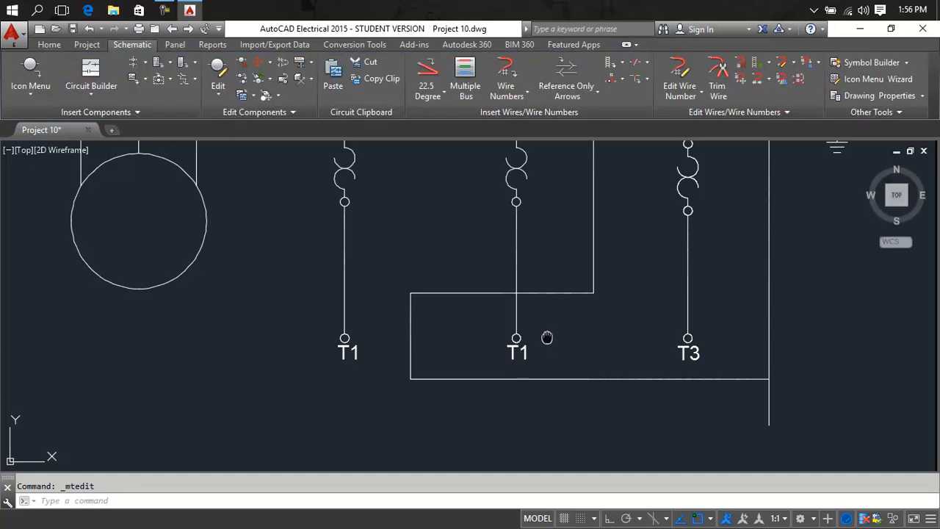
# - Draw a straight horizontal line with ortho on below the M coil, between the first and second vertical lines
pyautogui.moveTo(505, 277); pyautogui.dragTo(534, 407, button='middle')
pyautogui.scroll(-1, 512, 363)
pyautogui.scroll(-1, 512, 363)
pyautogui.scroll(4, 459, 345)
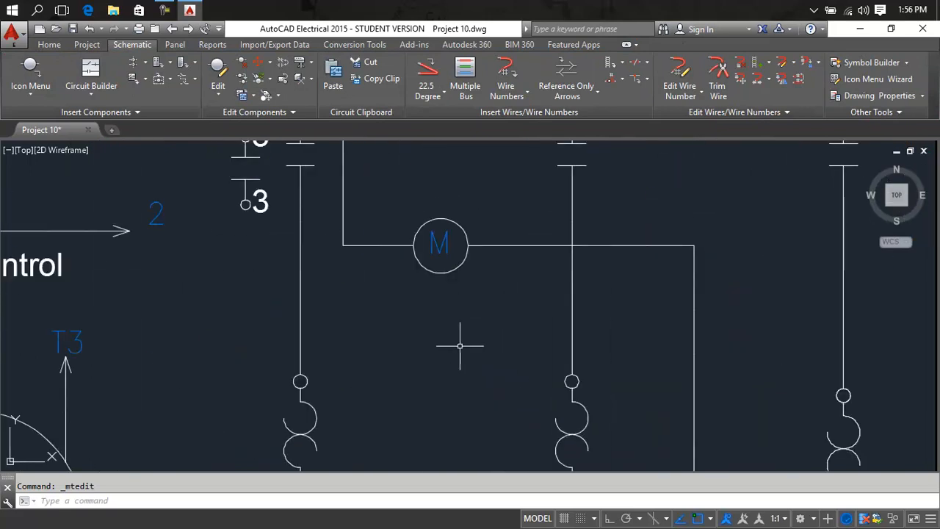
pyautogui.write('l')
pyautogui.press('Return')
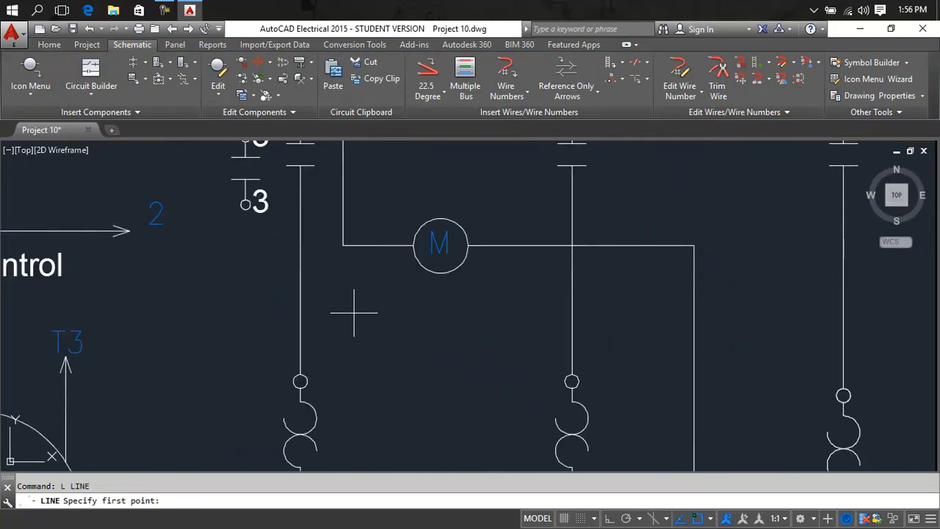
pyautogui.click(354, 313)
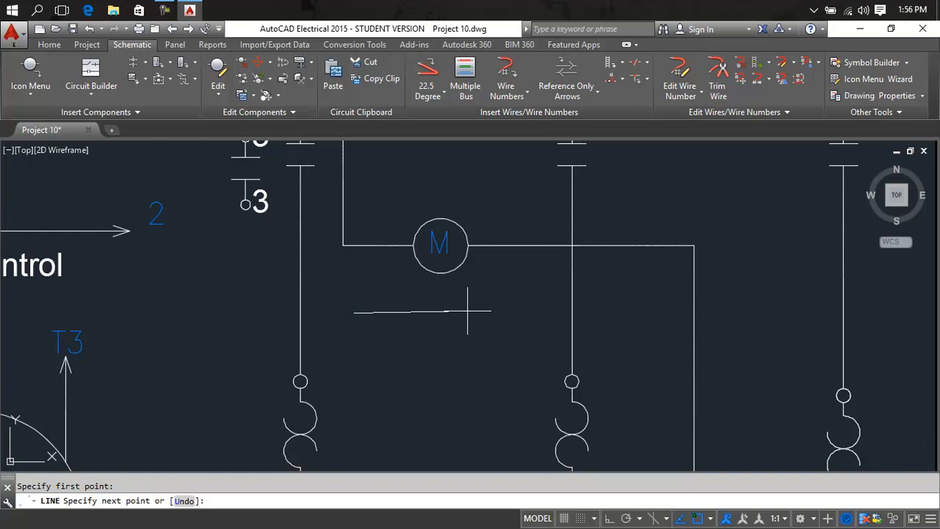
pyautogui.press('F8')
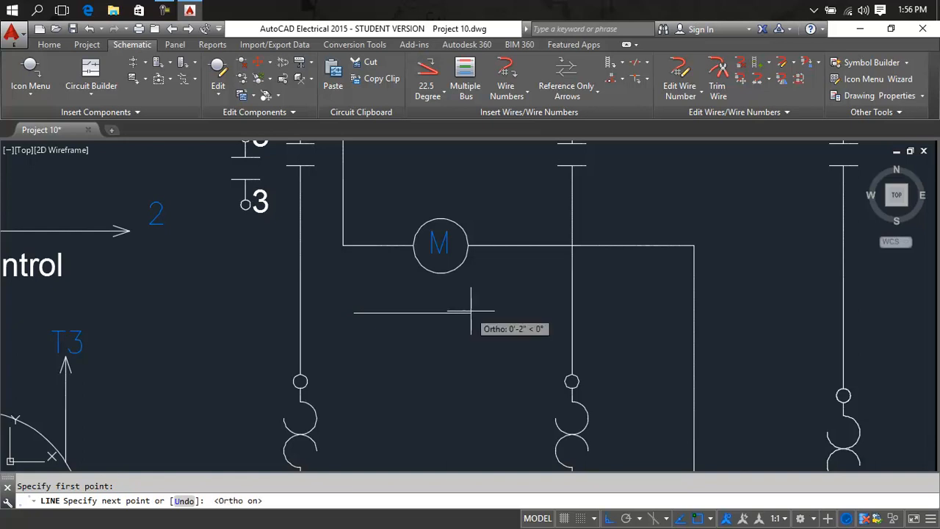
pyautogui.click(512, 312)
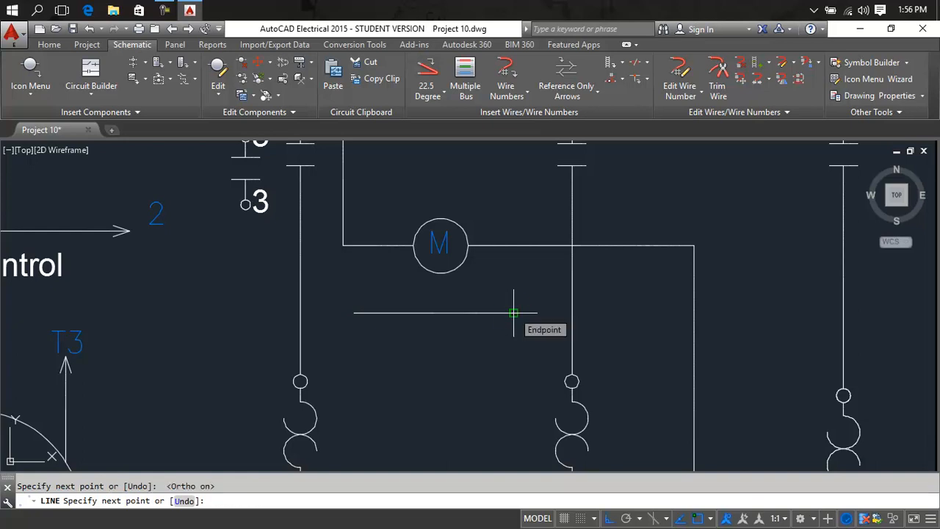
pyautogui.press('Escape')
# - Copy the contact component between the two terminals marked 3 onto the midpoint of the horizontal line below the M coil
pyautogui.moveTo(247, 174); pyautogui.dragTo(245, 324, button='middle')
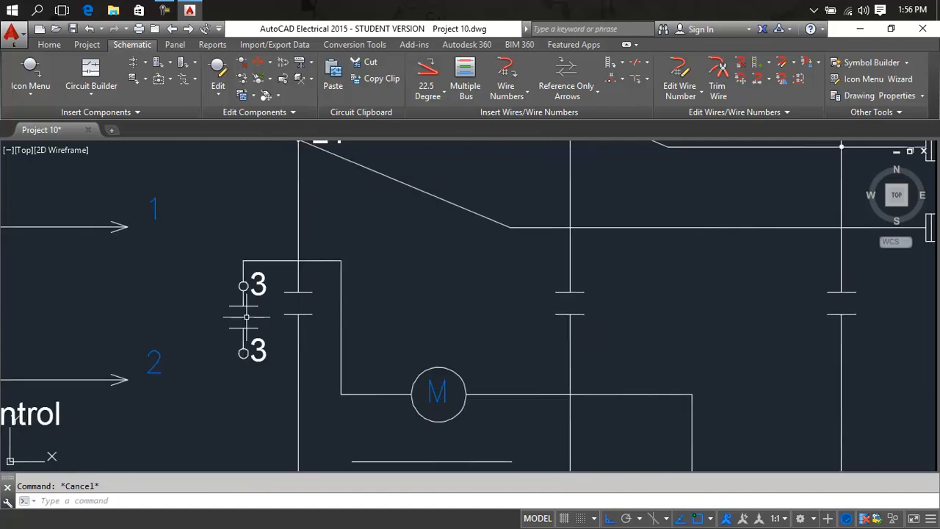
pyautogui.rightClick(248, 307)
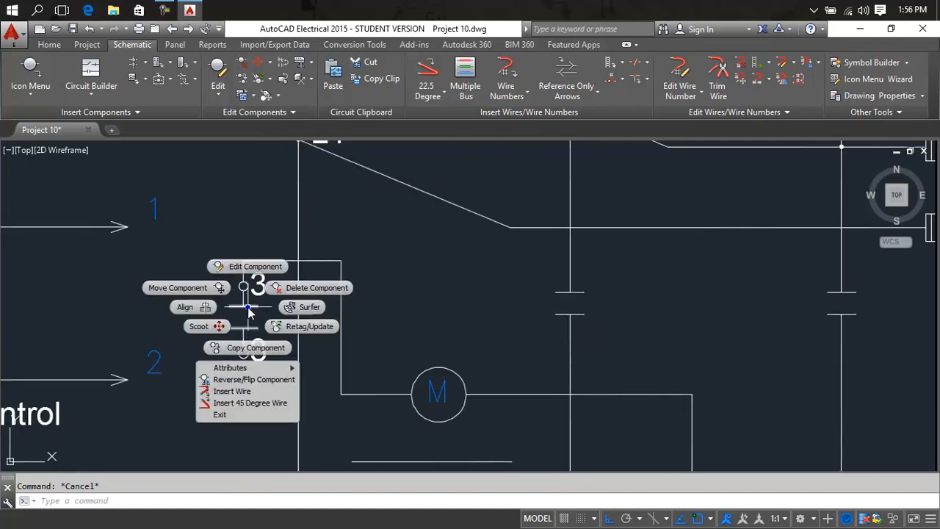
pyautogui.click(253, 348)
pyautogui.moveTo(244, 353); pyautogui.dragTo(226, 203, button='middle')
pyautogui.scroll(4, 411, 305)
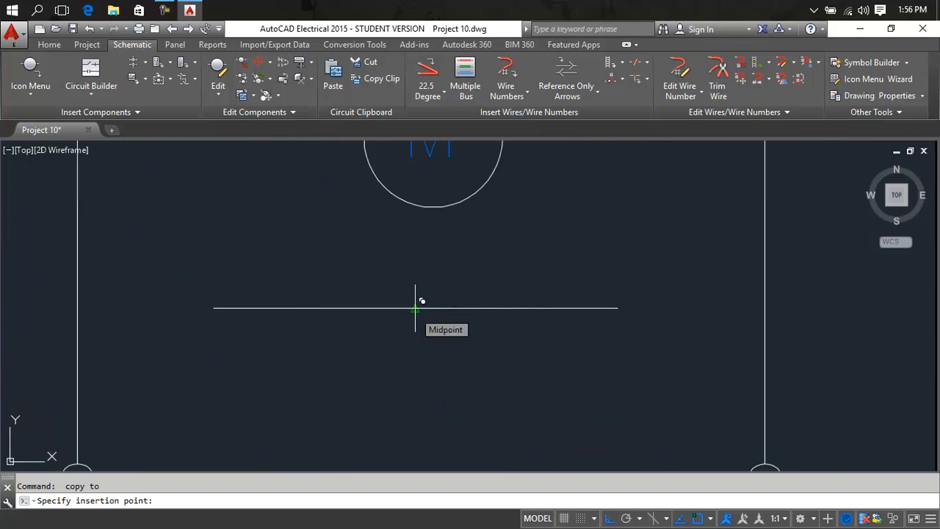
pyautogui.click(414, 309)
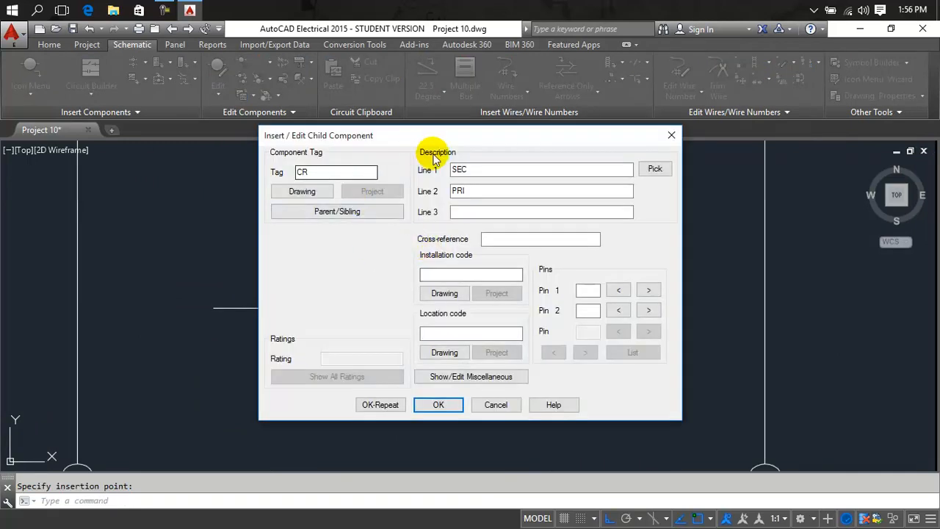
# - Clear the copied contact's tag and its first two description lines, then accept the component settings
pyautogui.doubleClick(460, 169)
pyautogui.press('BackSpace')
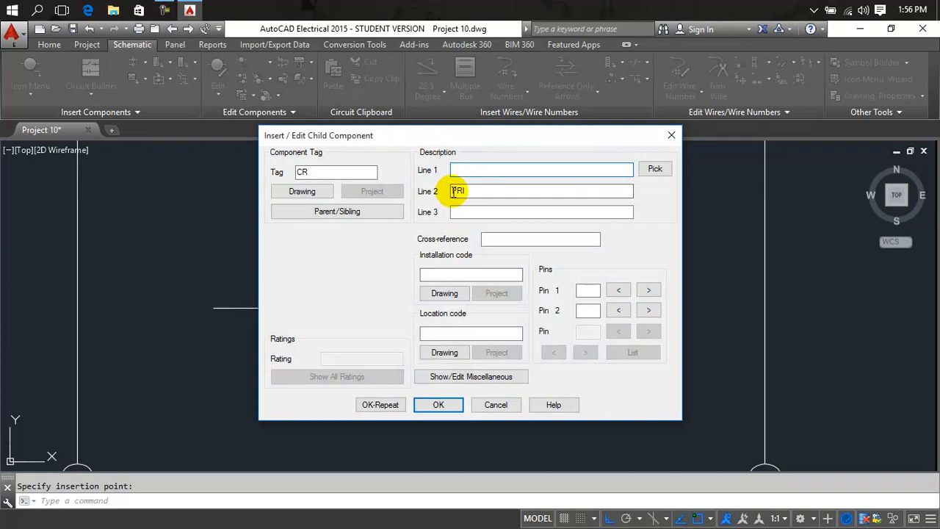
pyautogui.doubleClick(467, 189)
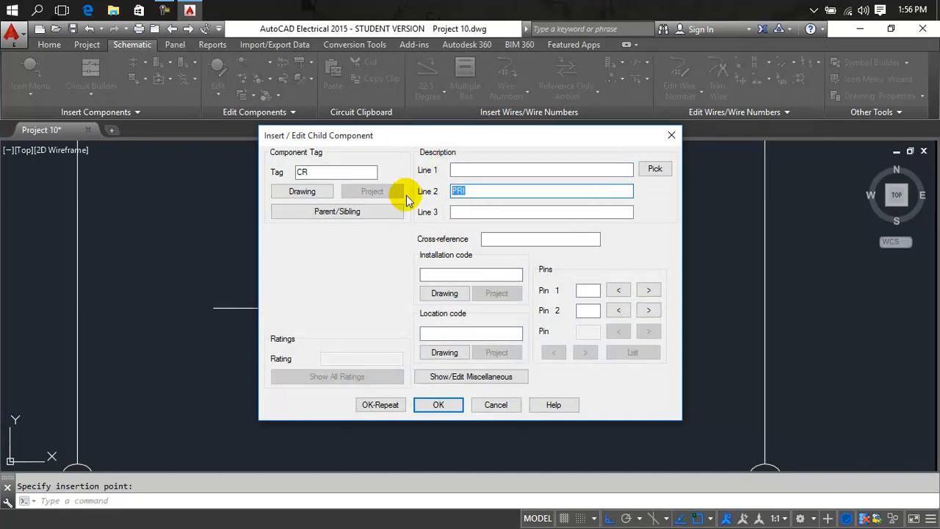
pyautogui.doubleClick(325, 172)
pyautogui.press('BackSpace')
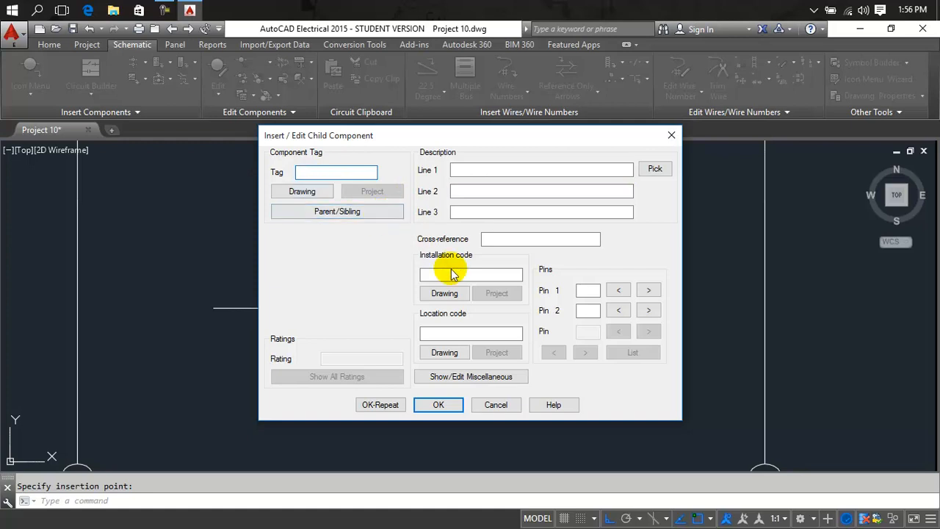
pyautogui.click(439, 405)
# - Examine the contacts and labels around the M coil in the neighbouring finished reference schematic
pyautogui.scroll(-3, 446, 296)
pyautogui.moveTo(445, 296); pyautogui.dragTo(563, 284, button='middle')
pyautogui.scroll(-1, 561, 283)
pyautogui.scroll(-4, 561, 283)
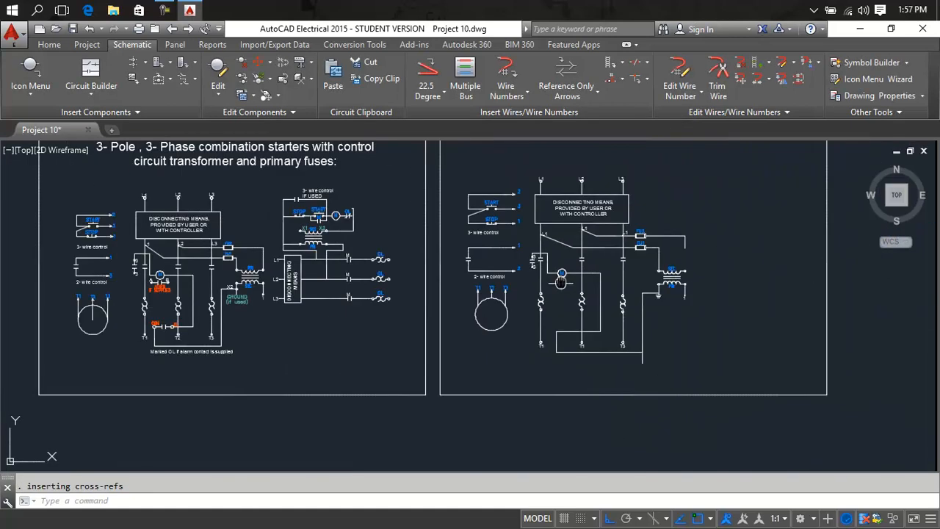
pyautogui.scroll(4, 252, 307)
pyautogui.moveTo(252, 307)
pyautogui.mouseDown(button='middle')
pyautogui.moveTo(467, 295)
pyautogui.moveTo(440, 323)
pyautogui.mouseUp(button='middle')
pyautogui.scroll(-2, 427, 295)
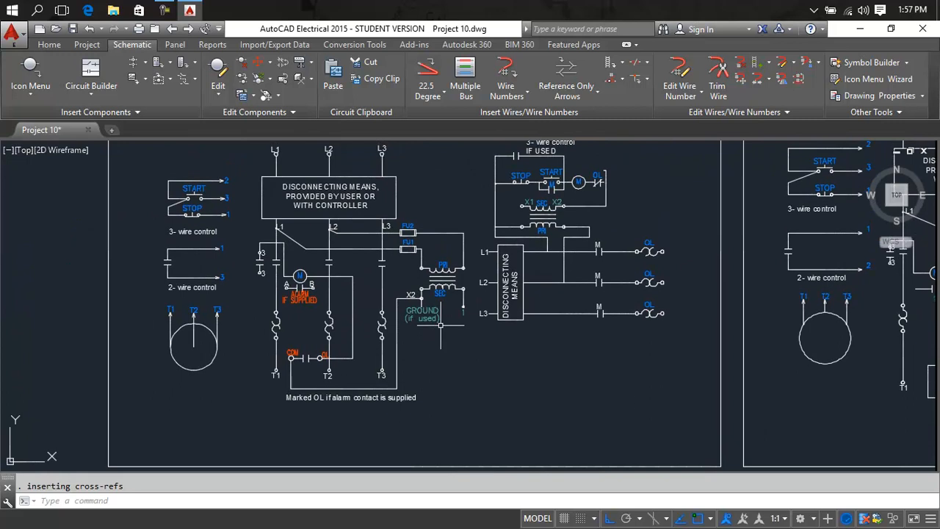
# - Examine the alarm contact with its A and B terminals and description text in the finished reference schematic
pyautogui.scroll(6, 303, 302)
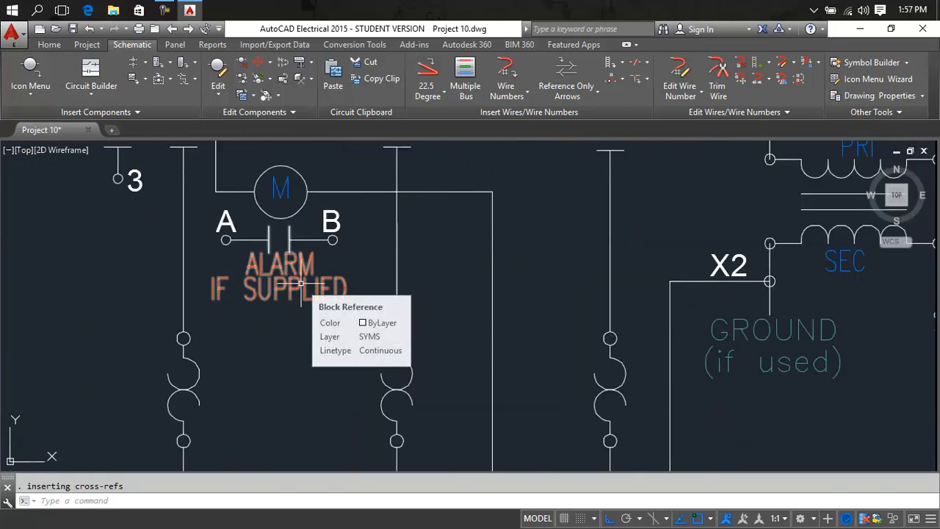
pyautogui.click(300, 283)
pyautogui.scroll(-2, 300, 282)
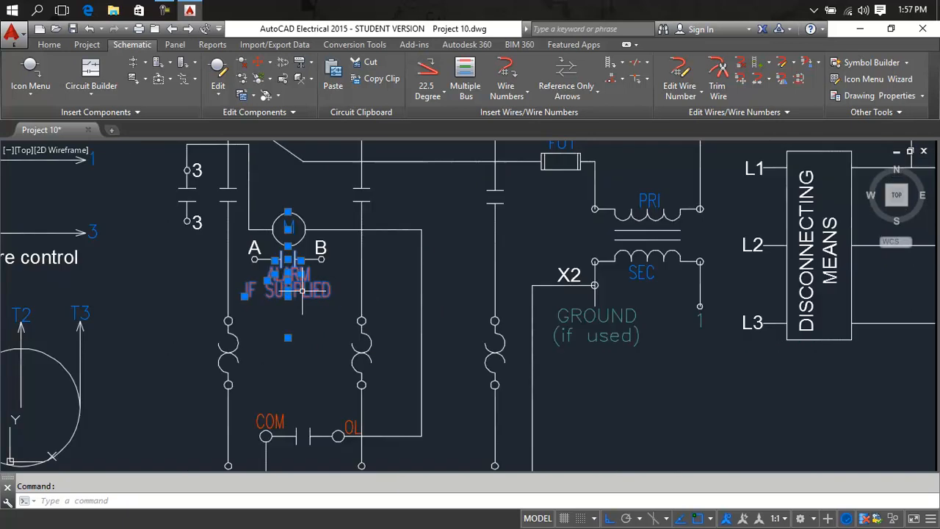
pyautogui.press('Escape')
pyautogui.scroll(-4, 316, 286)
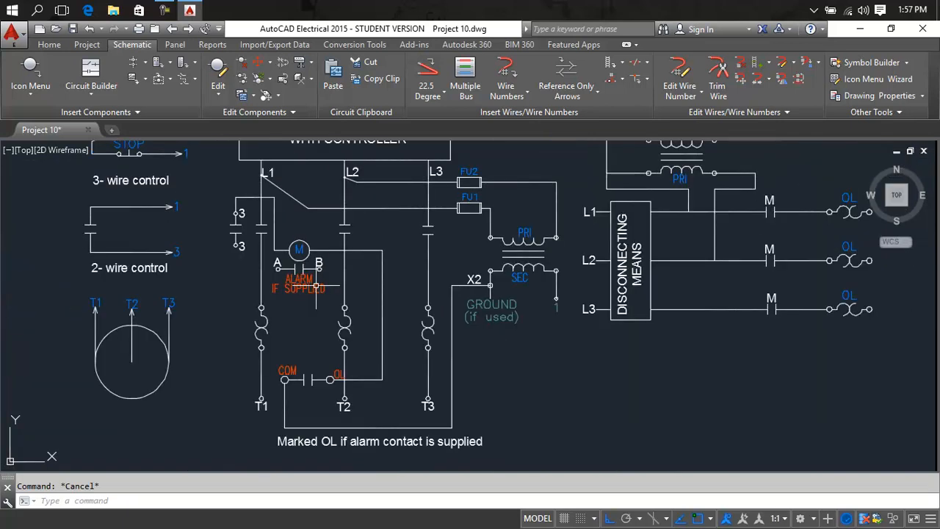
pyautogui.moveTo(315, 288); pyautogui.dragTo(264, 295)
pyautogui.scroll(2, 263, 294)
pyautogui.scroll(2, 273, 258)
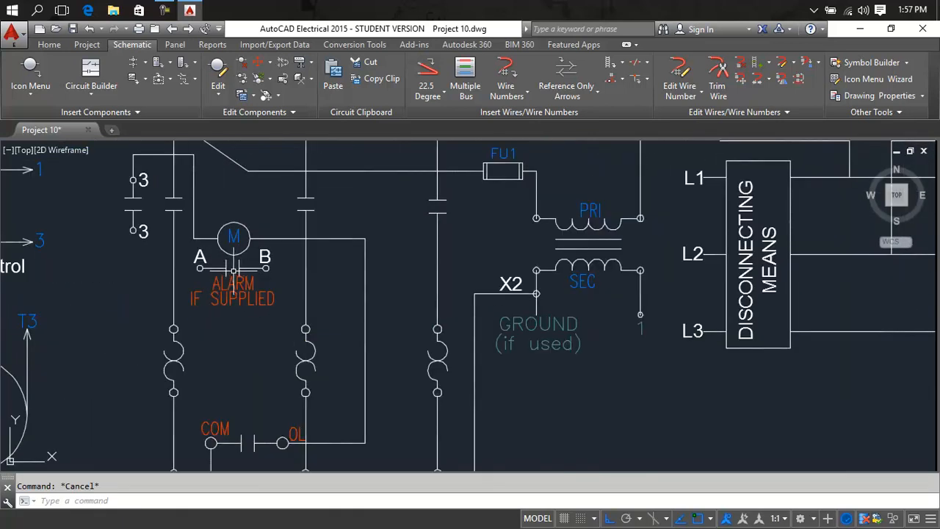
pyautogui.scroll(-4, 273, 259)
pyautogui.moveTo(567, 315)
pyautogui.mouseDown(button='middle')
pyautogui.moveTo(539, 325)
pyautogui.moveTo(249, 329)
pyautogui.mouseUp(button='middle')
pyautogui.scroll(-2, 451, 322)
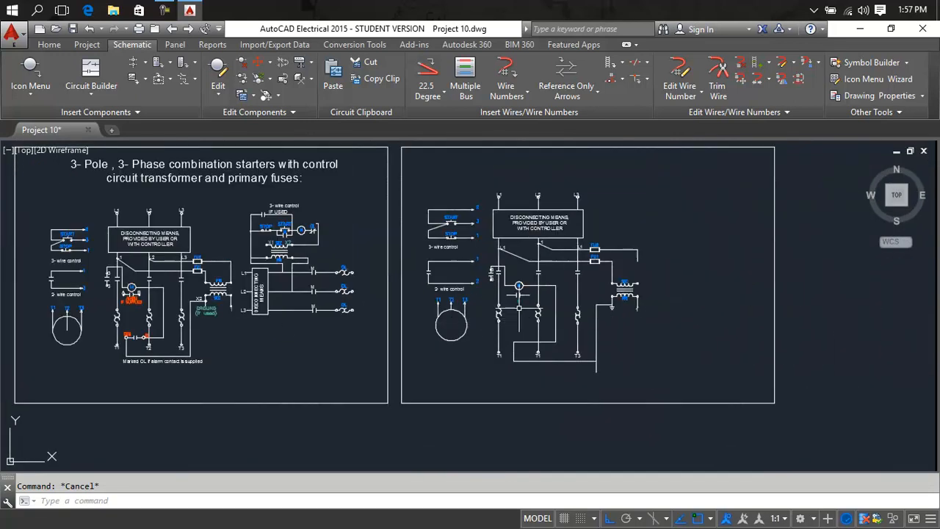
# - Set the XREF attribute of the contact below the M coil to aLAR
pyautogui.scroll(5, 517, 311)
pyautogui.doubleClick(507, 285)
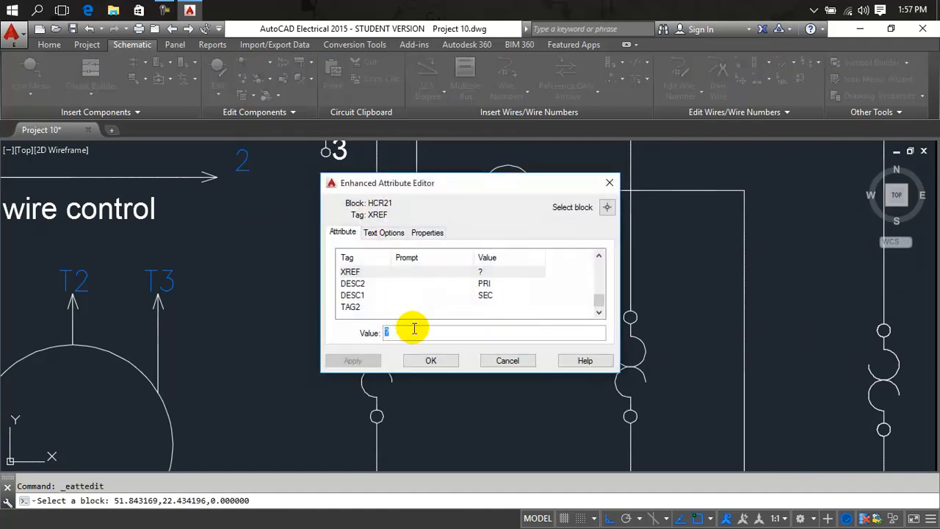
pyautogui.write('aLAR')
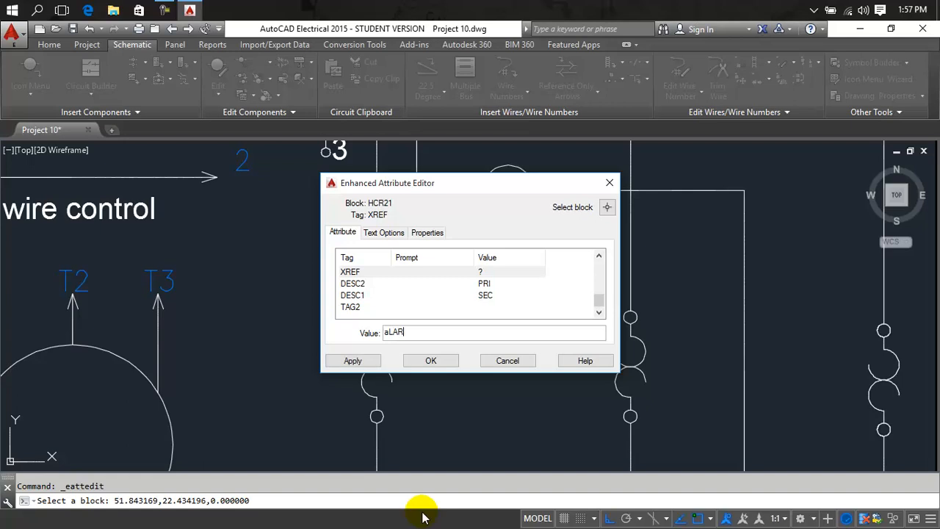
pyautogui.click(430, 359)
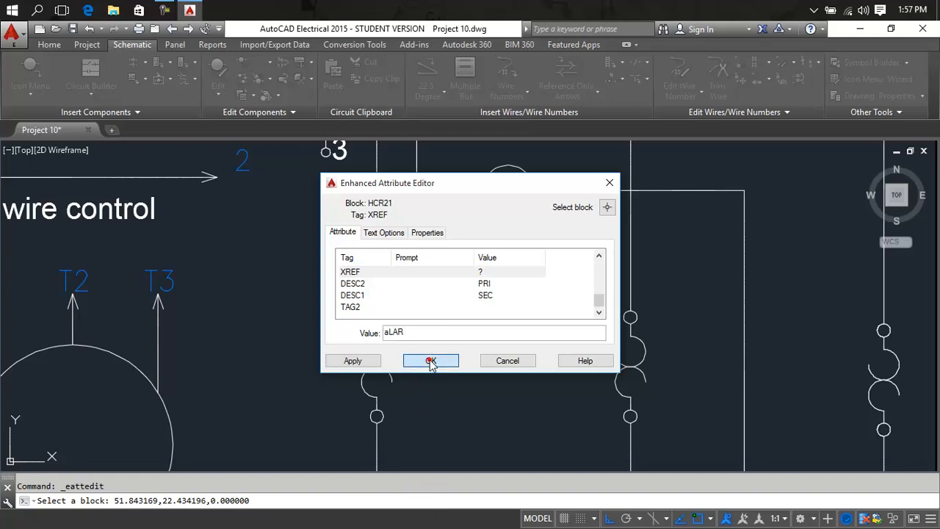
# - Hide the aLAR attribute of the contact below the M coil
pyautogui.rightClick(520, 291)
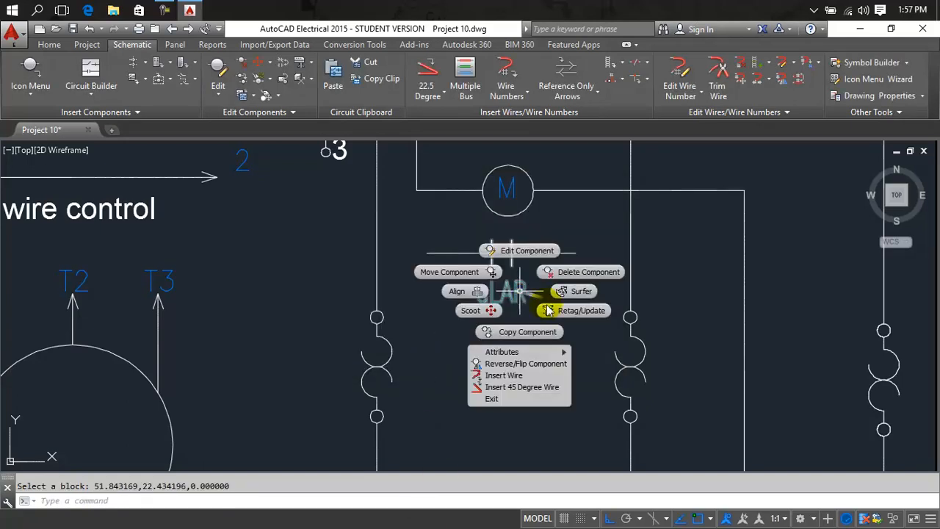
pyautogui.moveTo(549, 353)
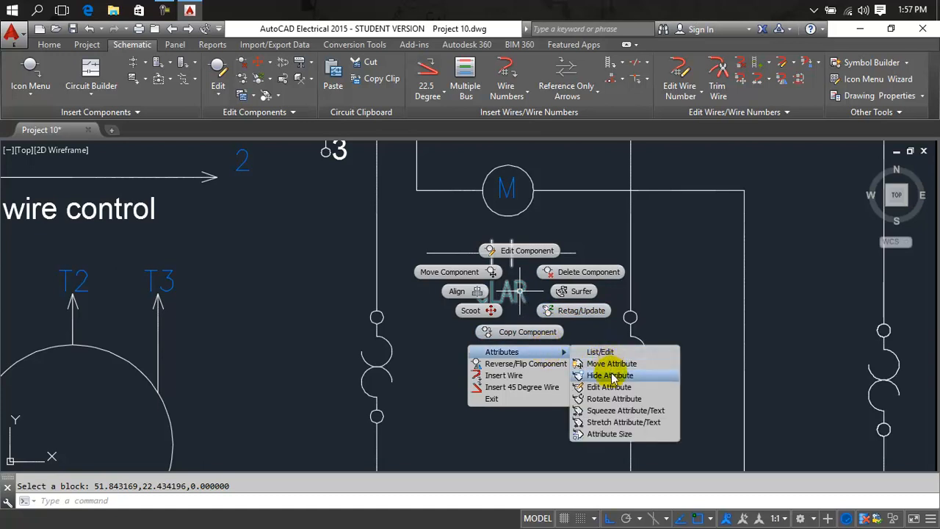
pyautogui.click(600, 374)
pyautogui.click(523, 288)
pyautogui.press('Return')
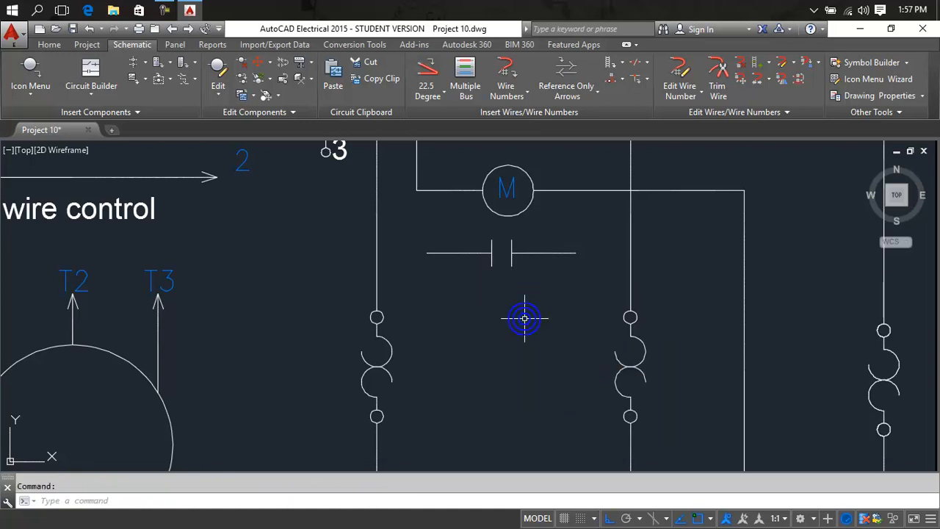
# - Delete the contact below the M coil, leaving the two horizontal wire segments
pyautogui.click(512, 260)
pyautogui.press('Delete')
pyautogui.scroll(-5, 514, 256)
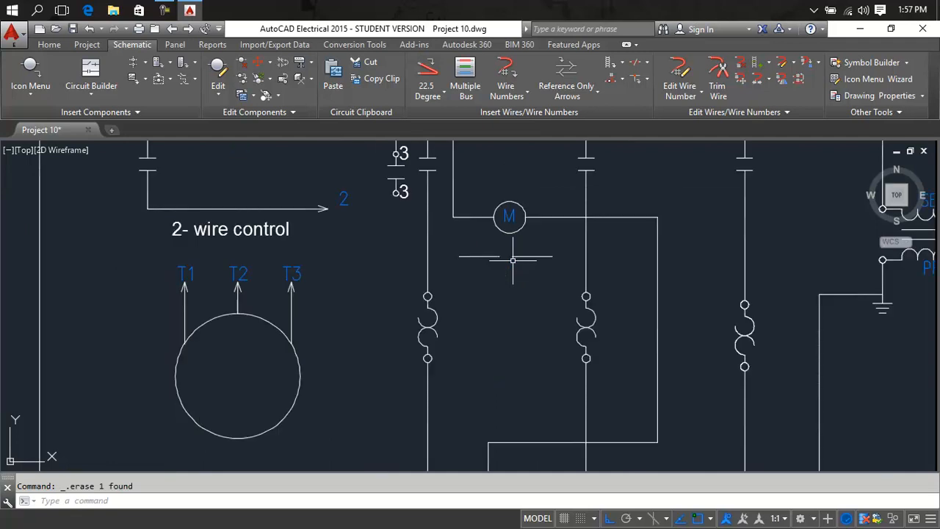
# - Copy the ALARM IF SUPPLIED contact component from the reference schematic into the wire gap below the M coil, accepting its existing settings
pyautogui.scroll(2, 606, 243)
pyautogui.scroll(4, 425, 248)
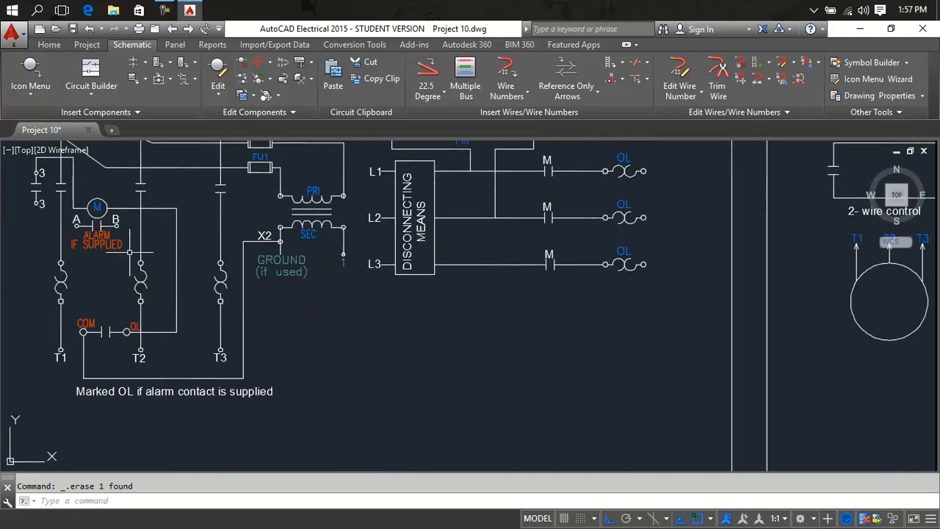
pyautogui.moveTo(87, 243); pyautogui.dragTo(179, 280, button='middle')
pyautogui.scroll(8, 183, 260)
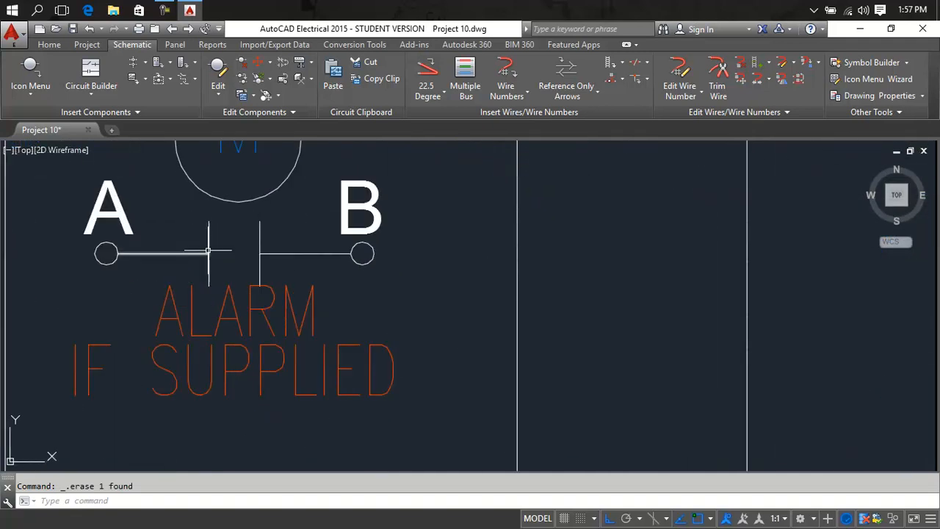
pyautogui.rightClick(210, 250)
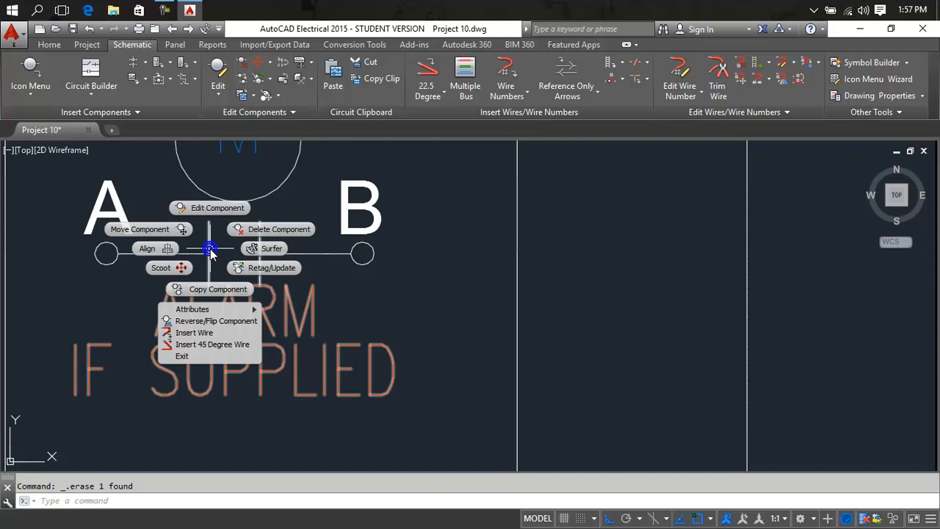
pyautogui.click(217, 289)
pyautogui.scroll(-5, 449, 305)
pyautogui.moveTo(613, 316); pyautogui.dragTo(99, 320, button='middle')
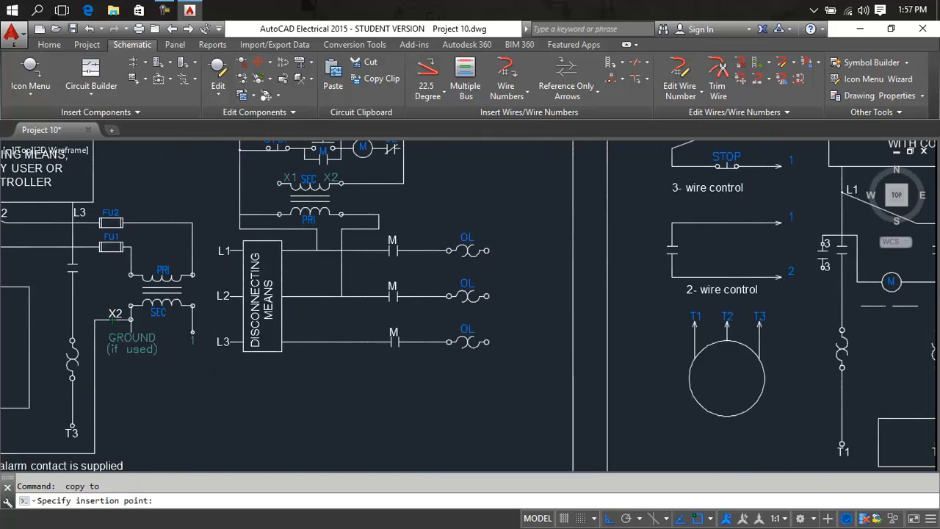
pyautogui.moveTo(620, 346); pyautogui.dragTo(341, 351, button='middle')
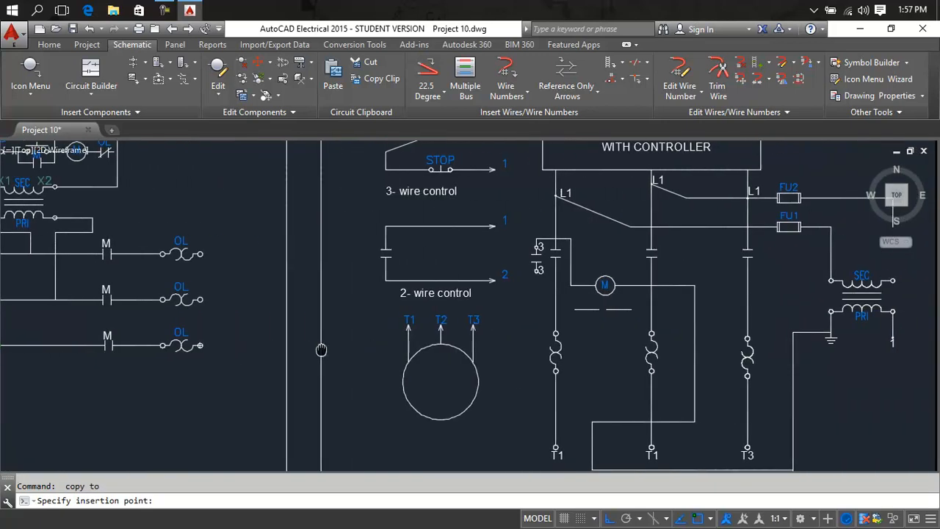
pyautogui.scroll(3, 593, 282)
pyautogui.scroll(3, 594, 283)
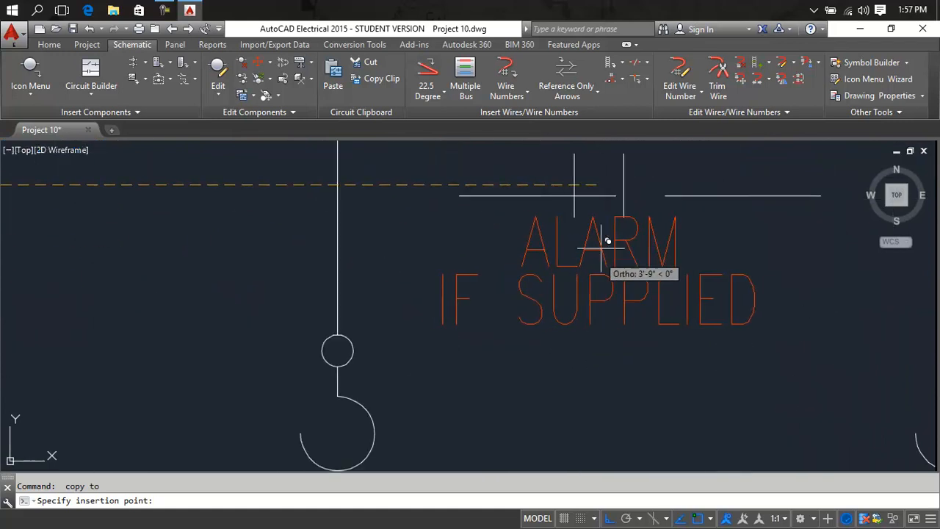
pyautogui.click(639, 195)
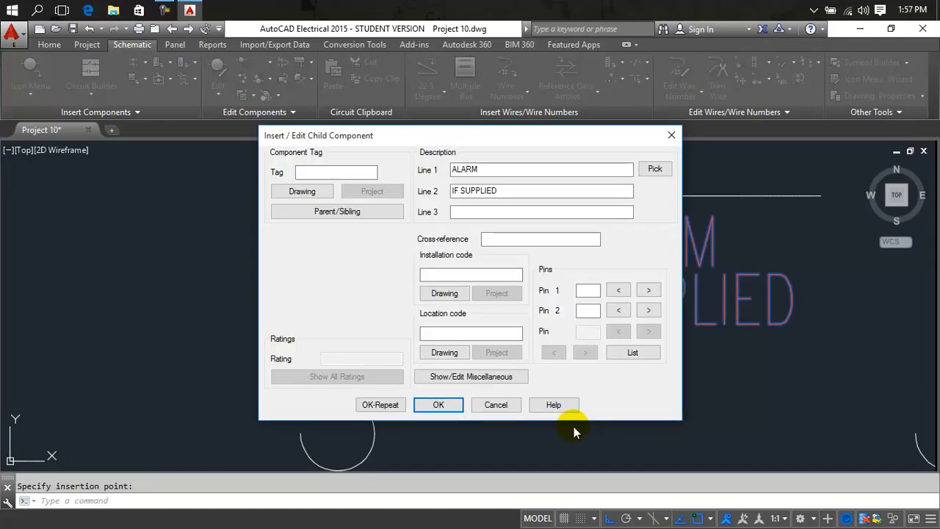
pyautogui.click(434, 407)
# - Move the copied alarm contact slightly down towards the height of the horizontal wires
pyautogui.moveTo(553, 301); pyautogui.dragTo(371, 465, button='middle')
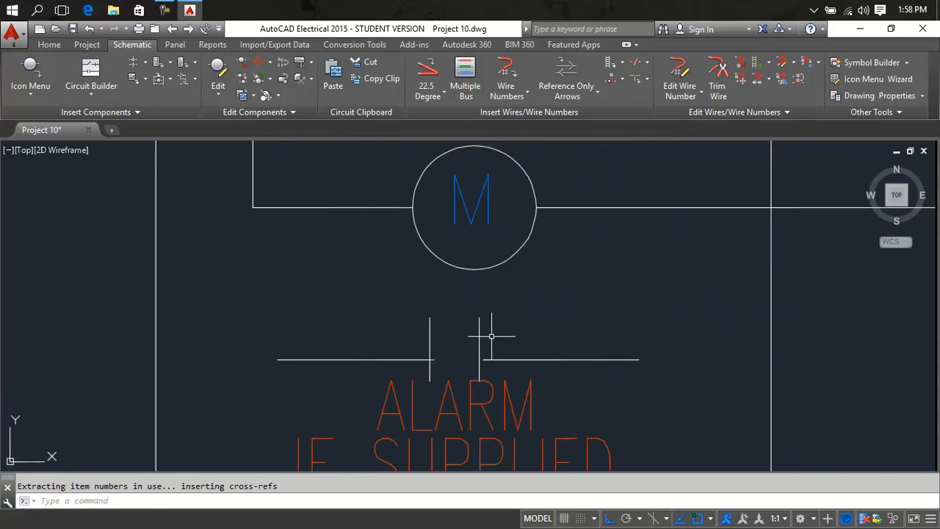
pyautogui.scroll(3, 483, 350)
pyautogui.click(453, 340)
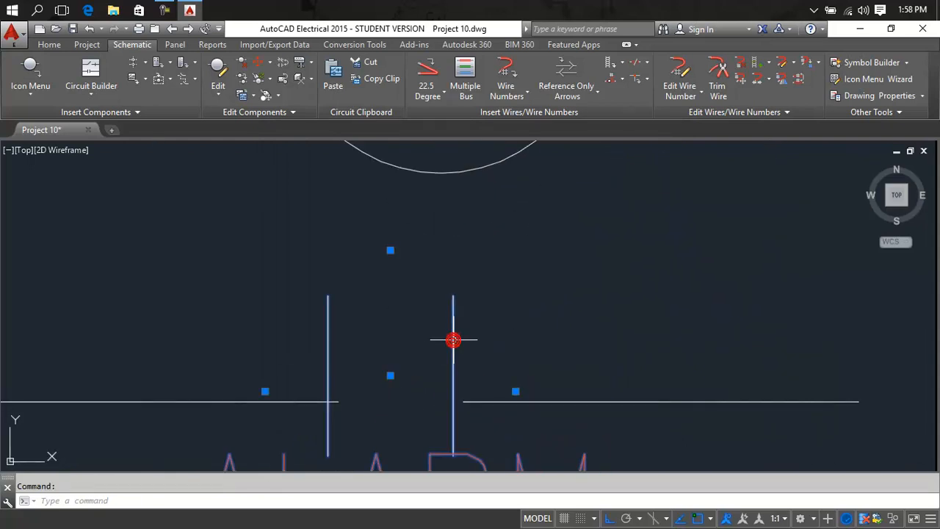
pyautogui.write('m')
pyautogui.press('Return')
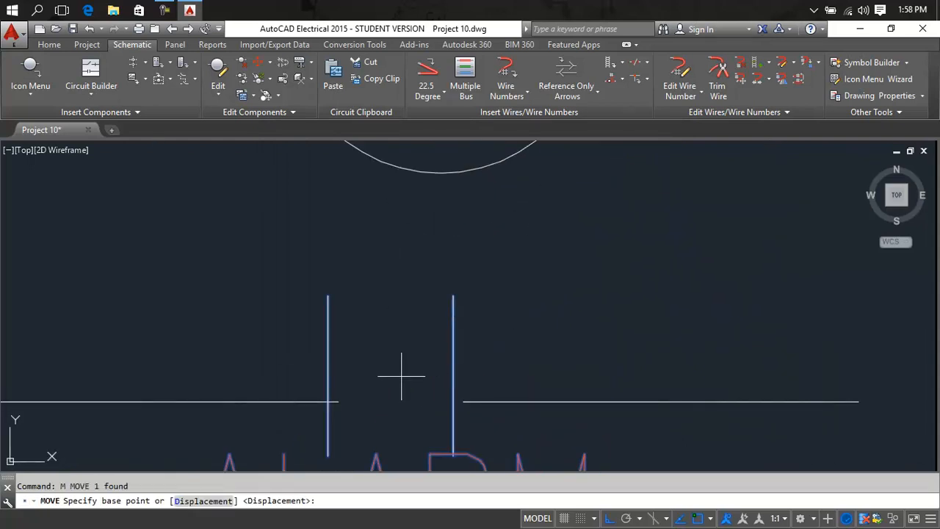
pyautogui.click(453, 362)
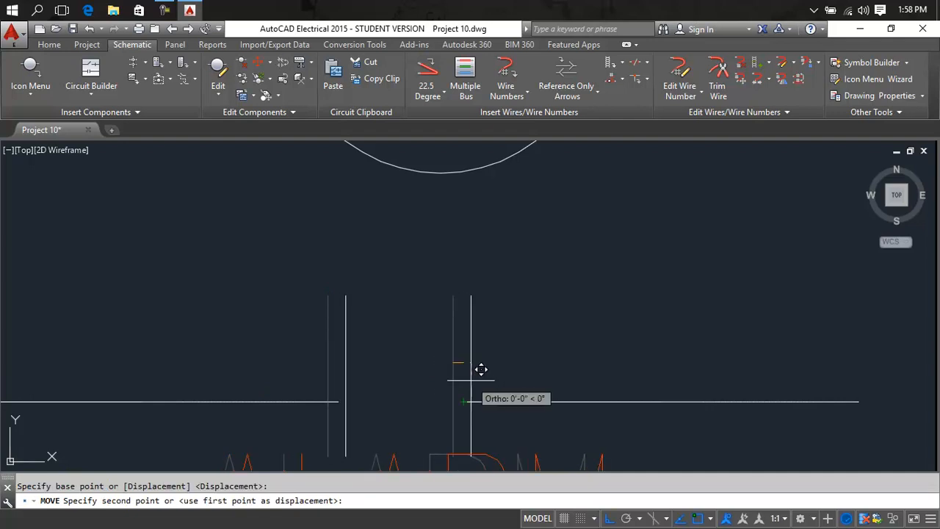
pyautogui.click(469, 381)
pyautogui.moveTo(440, 397); pyautogui.dragTo(478, 357, button='middle')
pyautogui.click(481, 367)
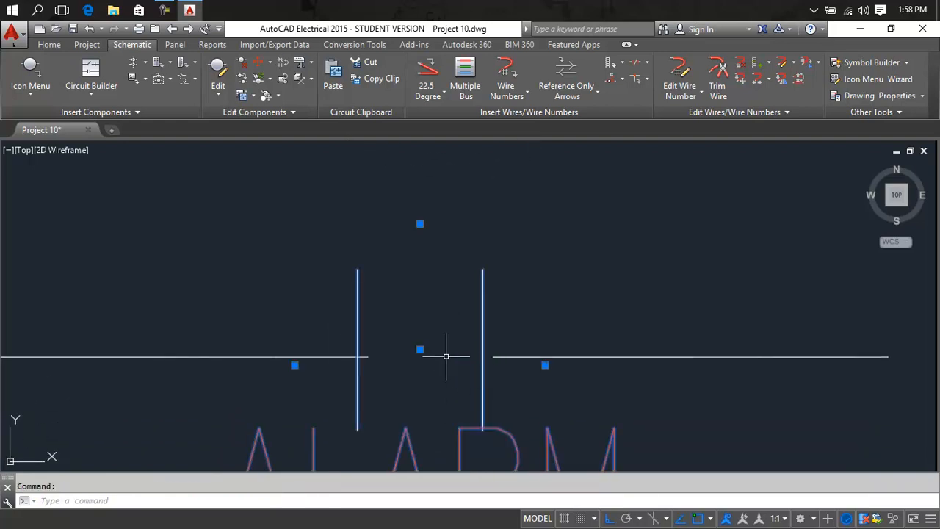
pyautogui.click(419, 350)
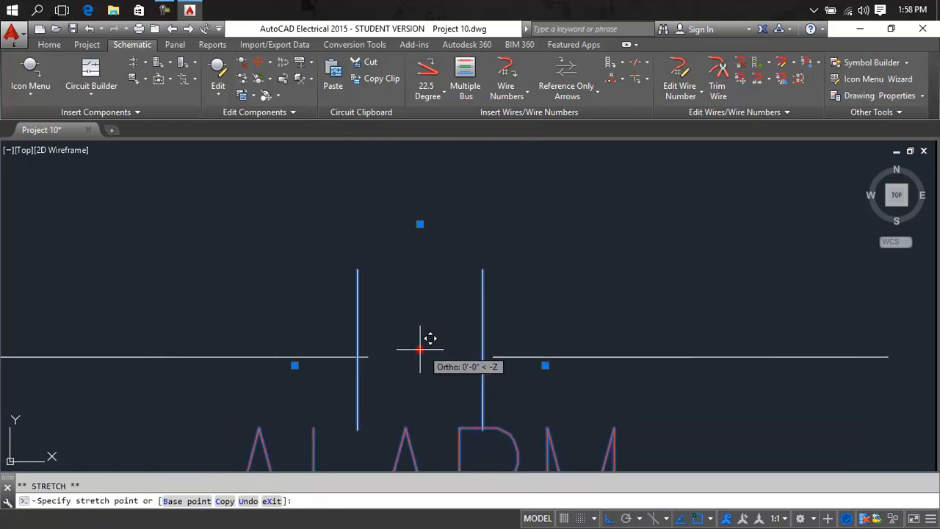
pyautogui.write('m')
pyautogui.press('Return')
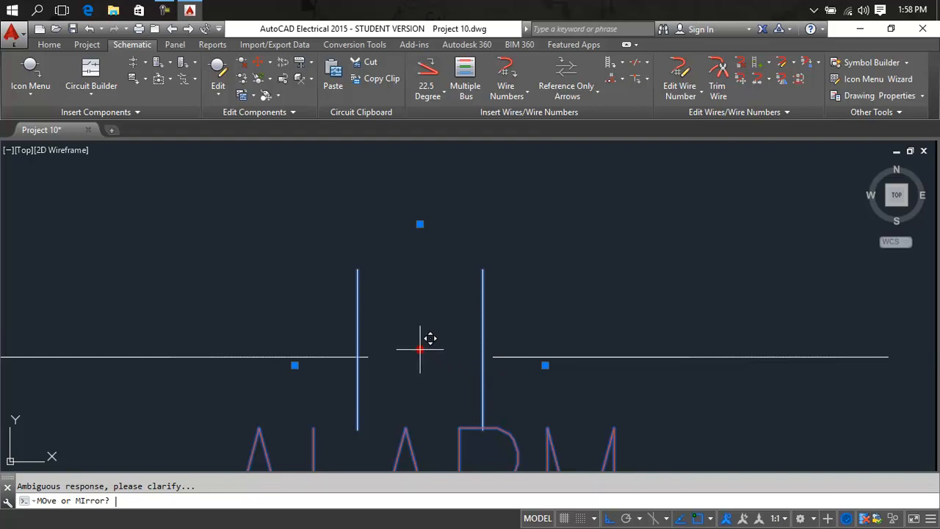
pyautogui.press('Escape')
pyautogui.press('Escape')
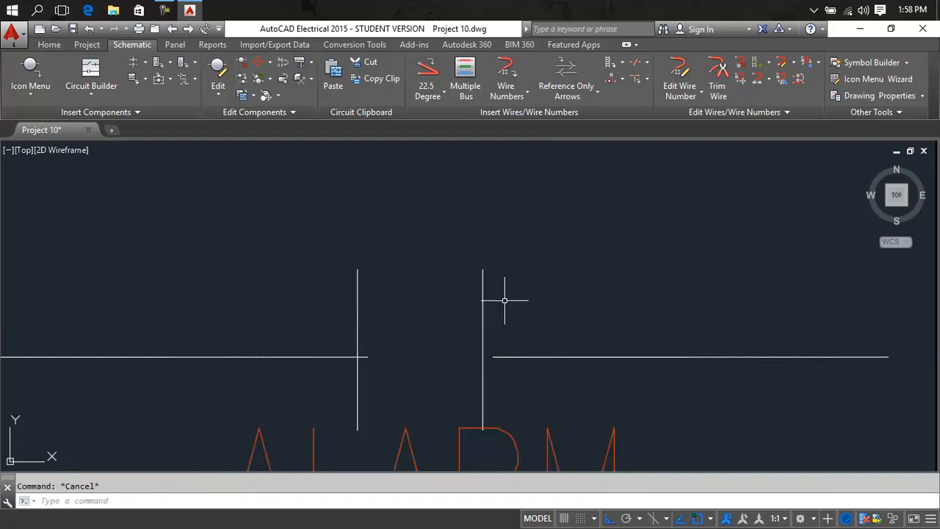
# - Move the alarm contact sideways from its right plate to the endpoint of the right wire, closing the gap
pyautogui.write('m')
pyautogui.press('Return')
pyautogui.click(481, 318)
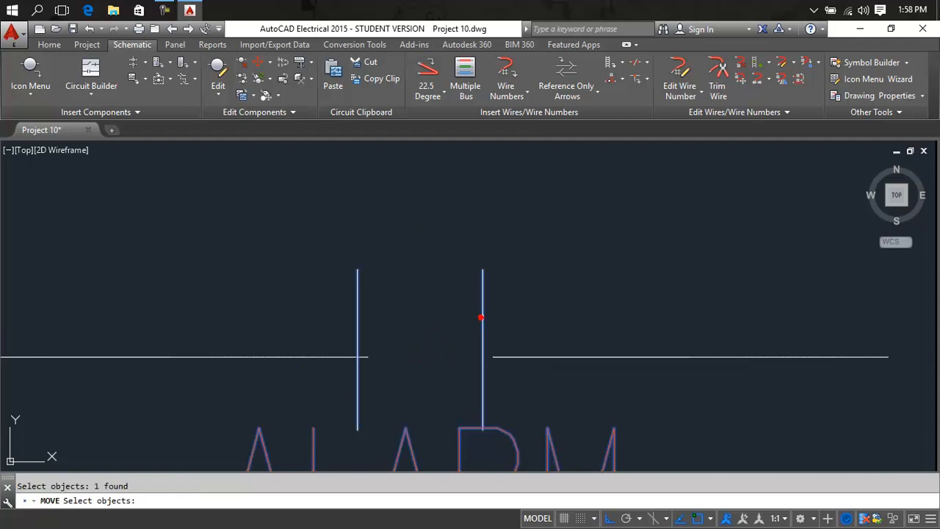
pyautogui.press('Return')
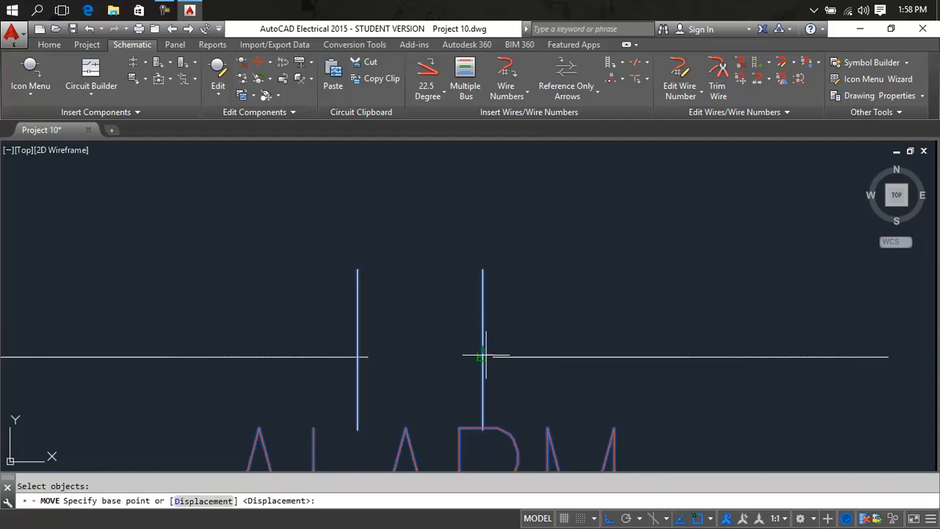
pyautogui.click(483, 351)
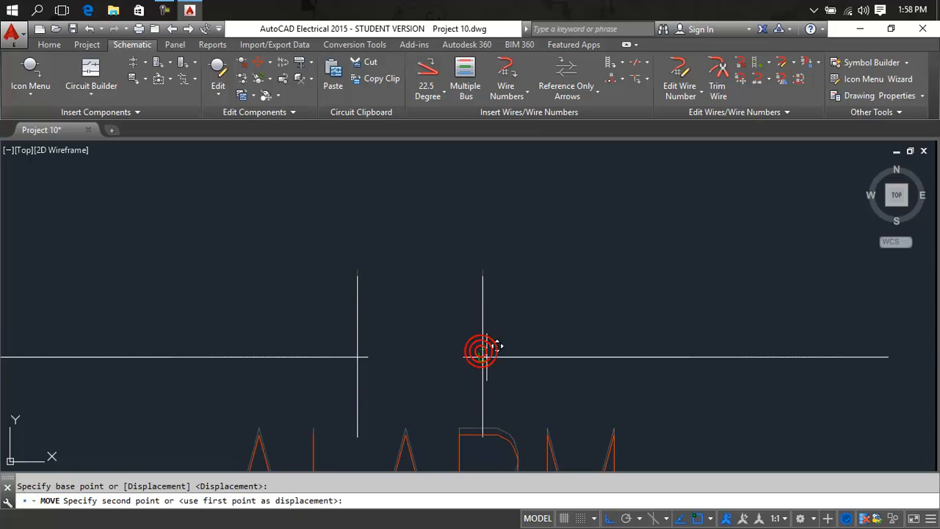
pyautogui.scroll(3, 491, 349)
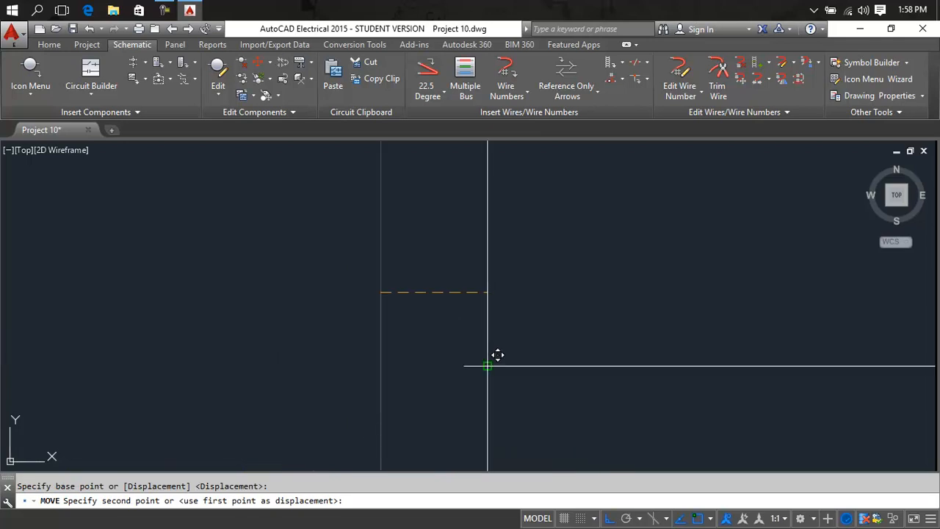
pyautogui.scroll(-5, 507, 345)
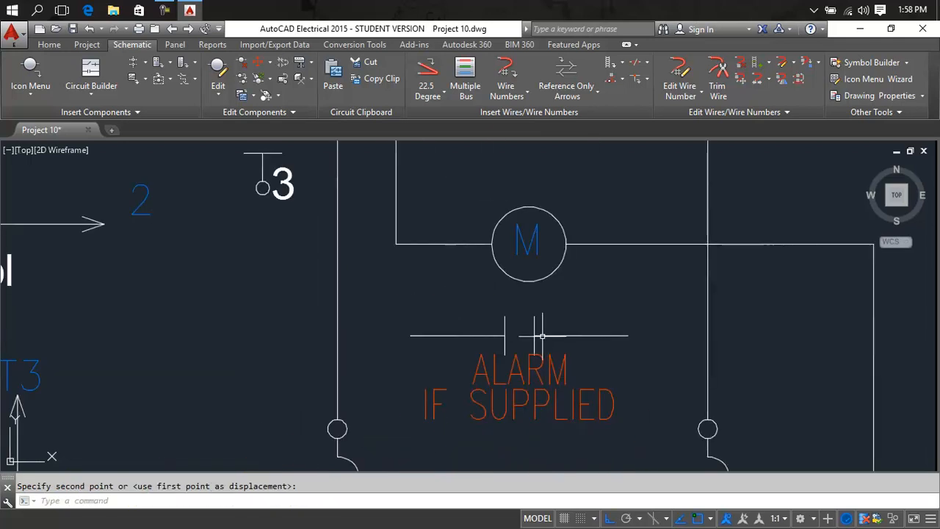
pyautogui.scroll(-3, 541, 335)
pyautogui.press('Escape')
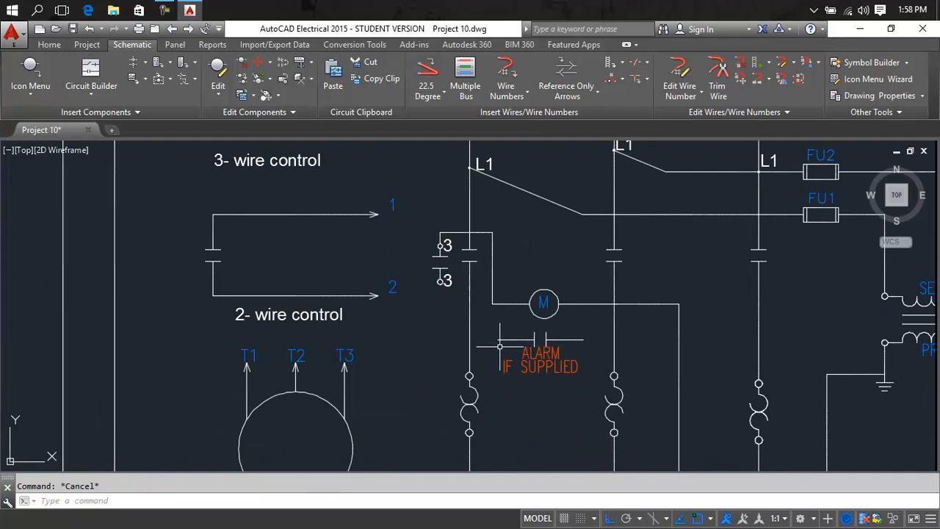
# - Draw a small terminal circle centred on the midpoint of the left wire of the ALARM contact
pyautogui.scroll(3, 518, 334)
pyautogui.scroll(3, 522, 336)
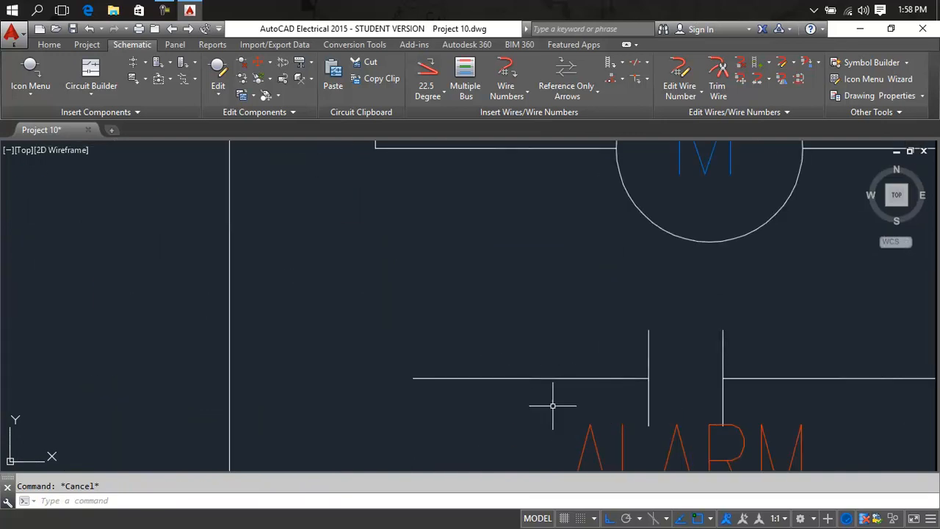
pyautogui.write('c')
pyautogui.press('Return')
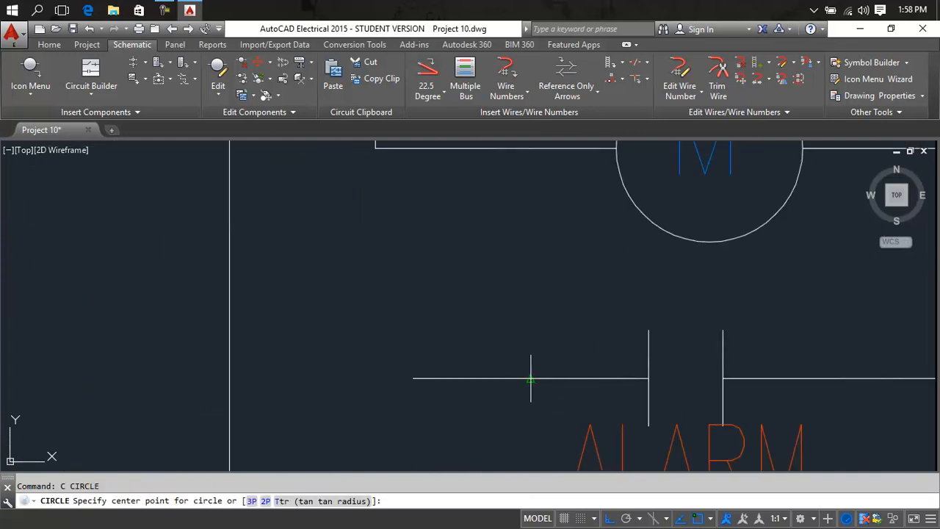
pyautogui.click(530, 379)
pyautogui.click(543, 379)
pyautogui.press('Escape')
pyautogui.write('tr')
pyautogui.press('Return')
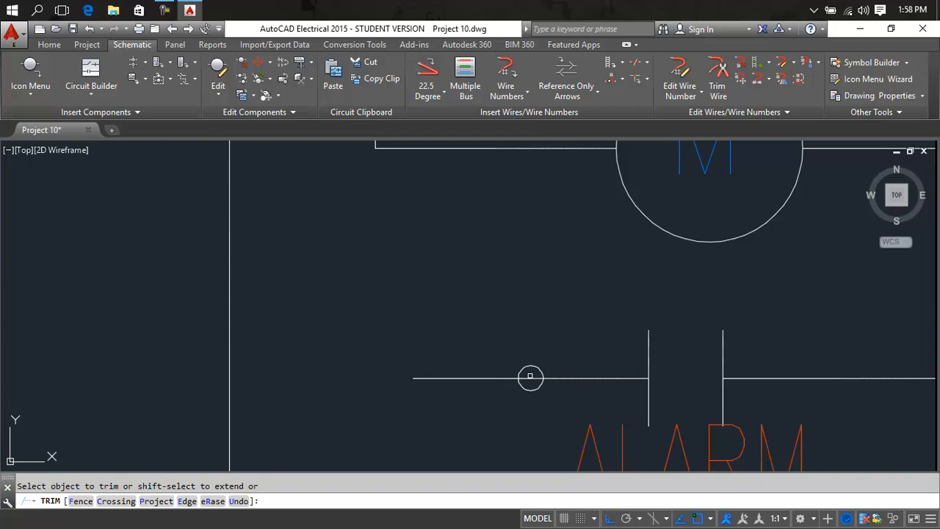
pyautogui.press('Escape')
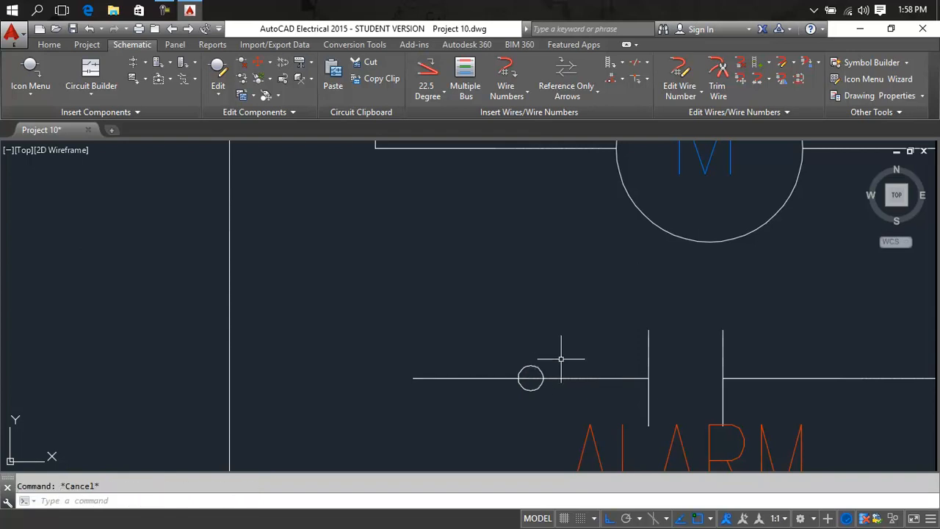
pyautogui.write('m')
pyautogui.press('Return')
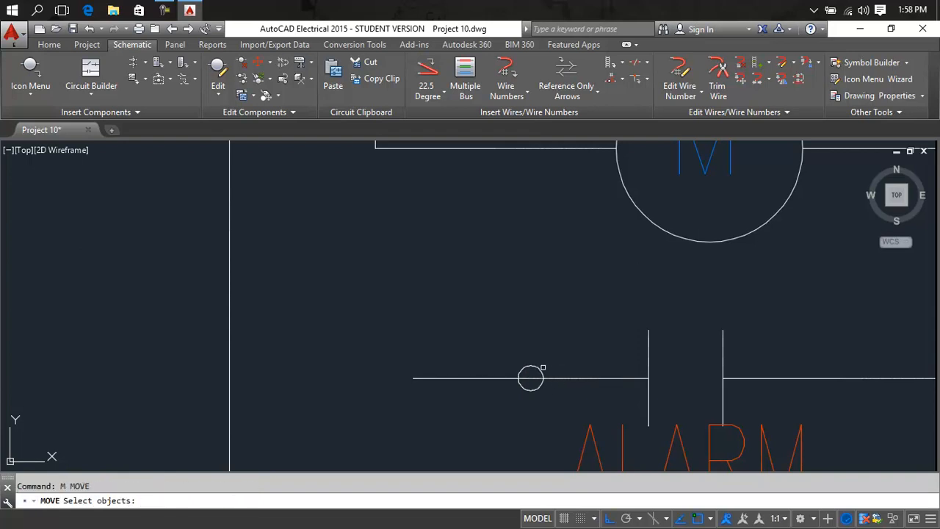
pyautogui.press('Escape')
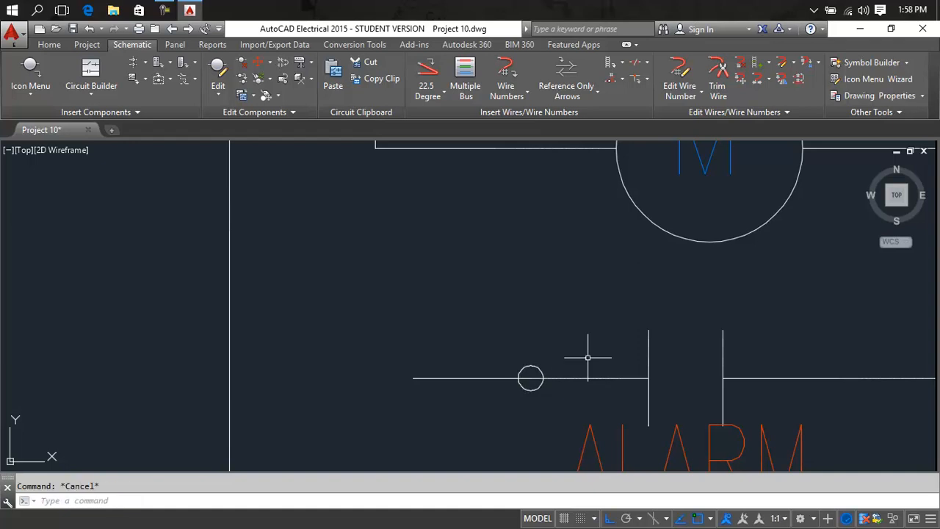
# - Mirror the terminal circle onto the right wire about the alarm contact's vertical centre line, keeping the original
pyautogui.write('mi')
pyautogui.press('Return')
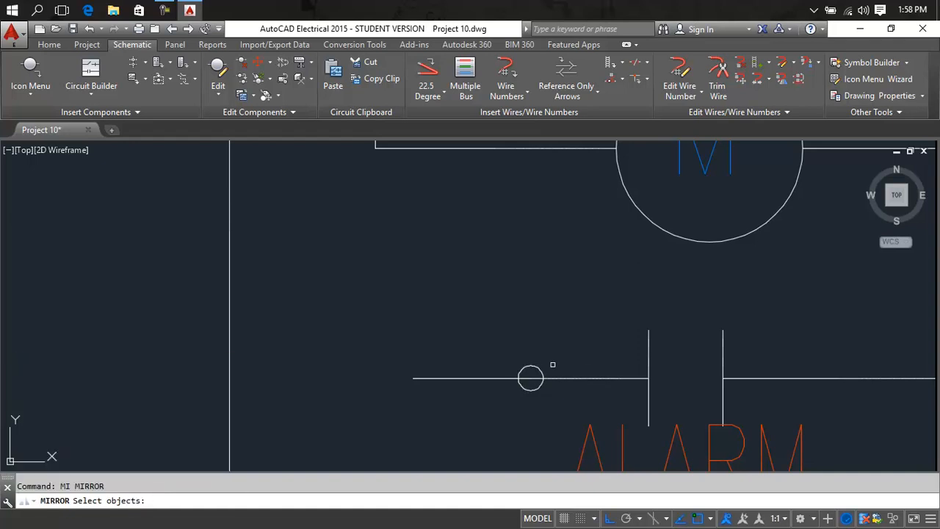
pyautogui.click(541, 371)
pyautogui.press('Return')
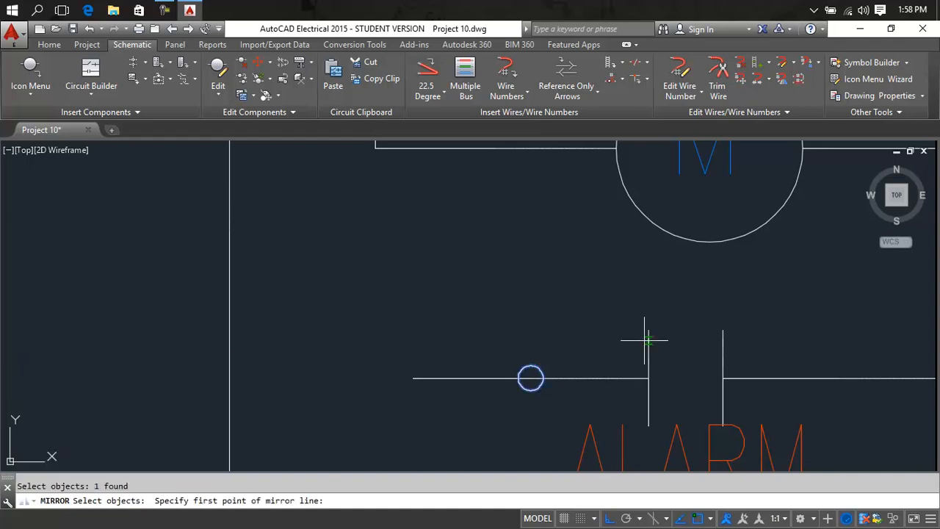
pyautogui.click(685, 330)
pyautogui.click(686, 422)
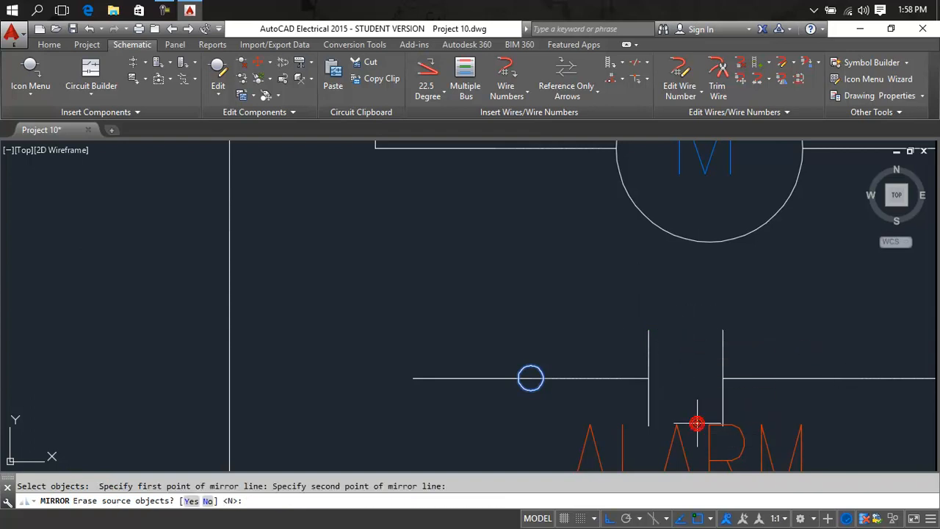
pyautogui.press('Escape')
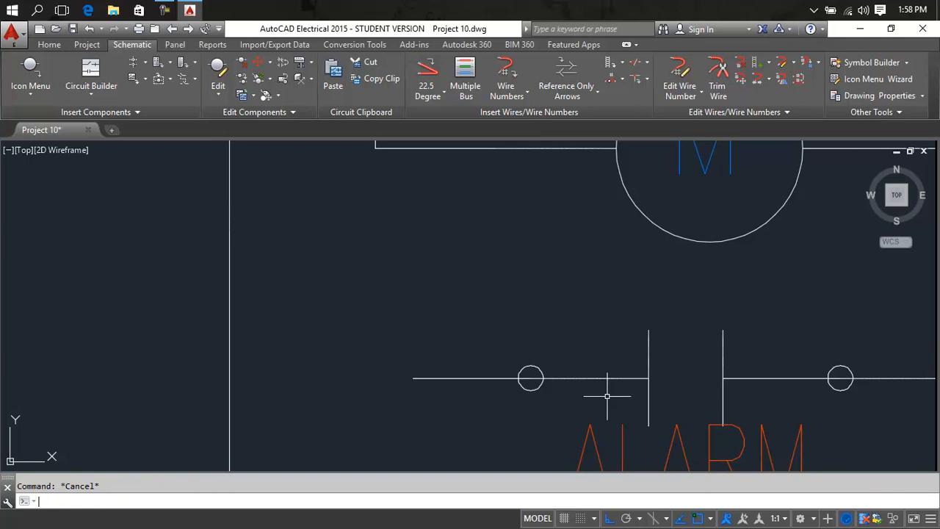
pyautogui.write('TR')
pyautogui.press('Return')
pyautogui.click(506, 340)
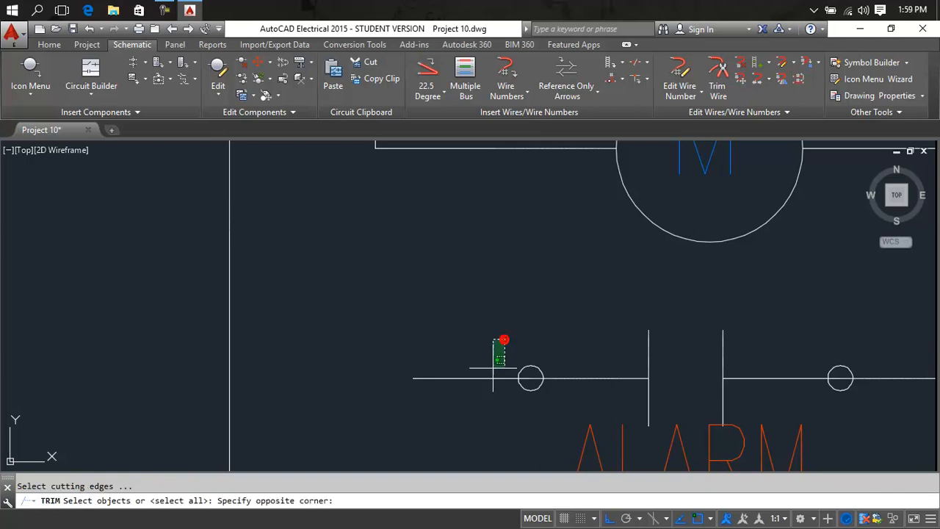
pyautogui.click(465, 401)
pyautogui.press('Escape')
# - Trim the alarm contact's wires inside and beyond both terminal circles so they end at the circles' inner sides
pyautogui.write('TR')
pyautogui.press('Return')
pyautogui.press('Return')
pyautogui.click(497, 379)
pyautogui.moveTo(650, 368); pyautogui.dragTo(366, 360, button='middle')
pyautogui.click(685, 306)
pyautogui.click(570, 438)
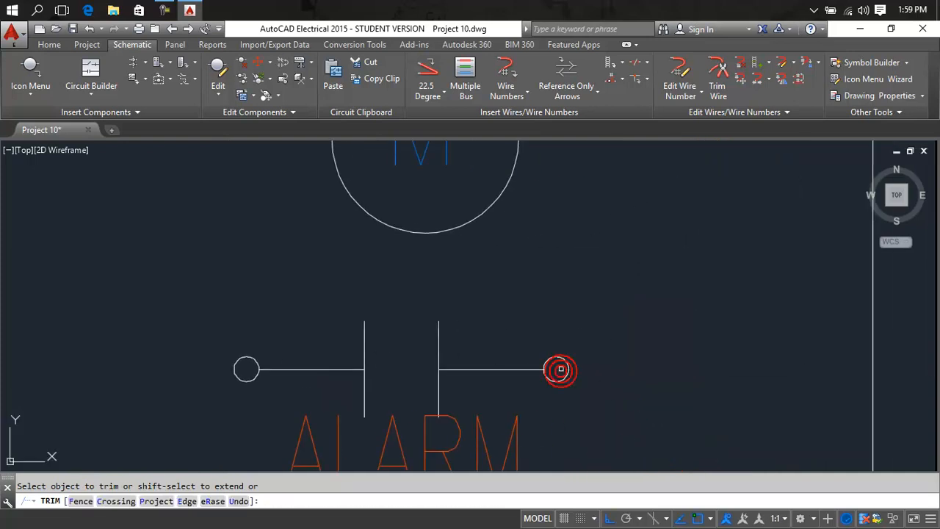
pyautogui.press('Escape')
pyautogui.press('Escape')
# - Add the multiline text label "A" at the left terminal circle of the alarm contact
pyautogui.scroll(-2, 560, 369)
pyautogui.moveTo(561, 369); pyautogui.dragTo(602, 367, button='middle')
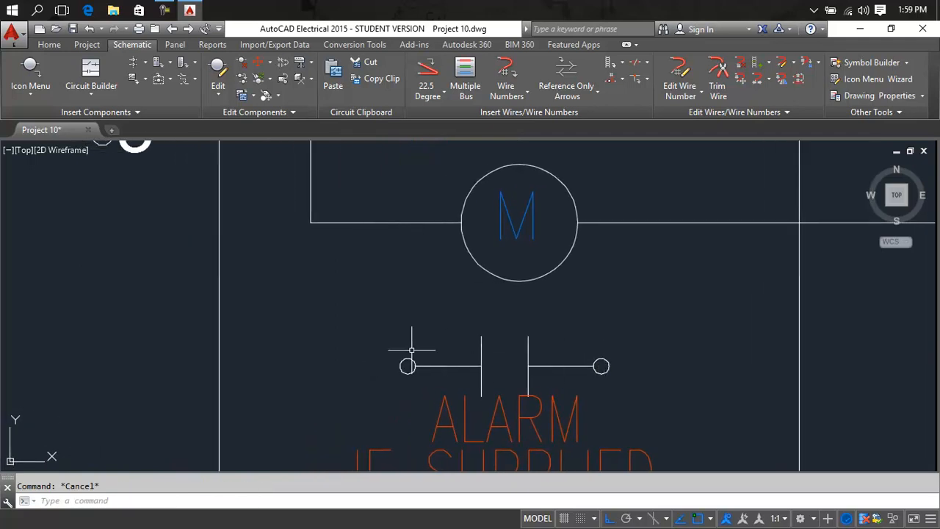
pyautogui.write('t')
pyautogui.press('Return')
pyautogui.click(392, 328)
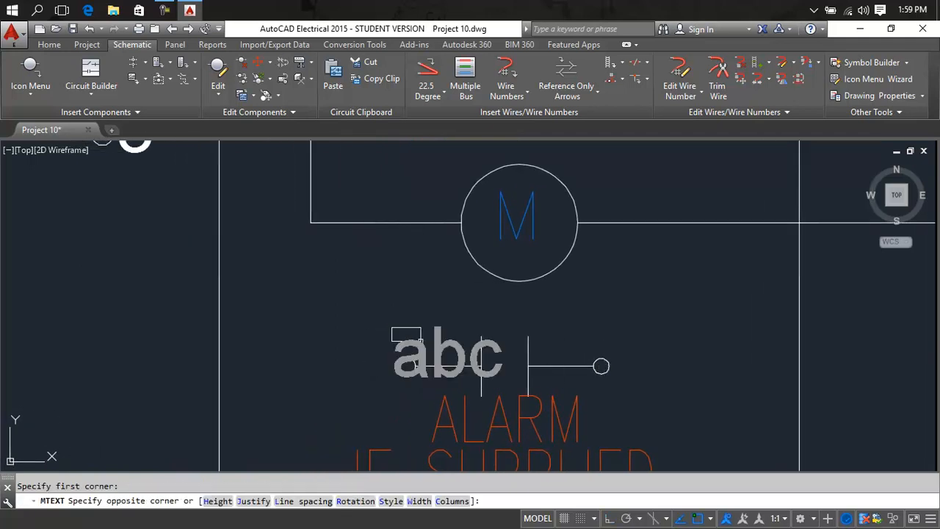
pyautogui.click(432, 352)
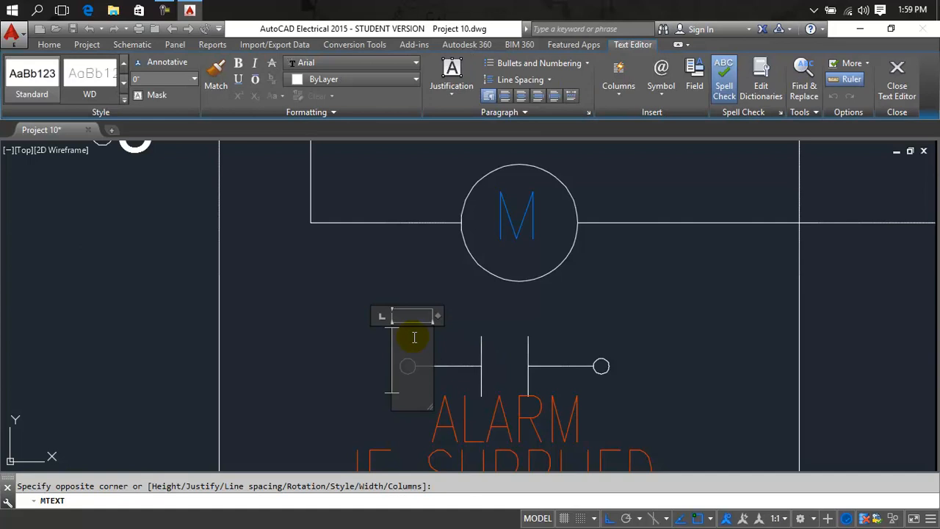
pyautogui.write('A')
pyautogui.click(451, 316)
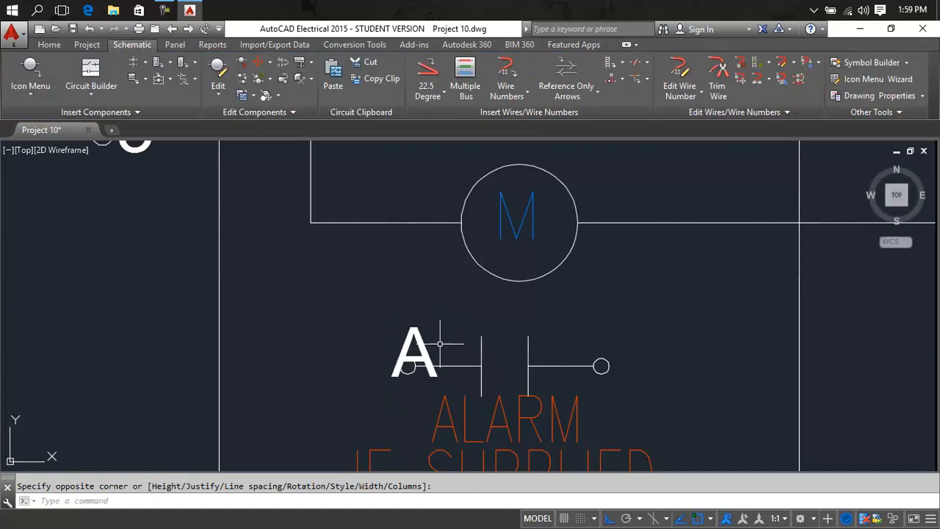
# - Move the label A straight up so it sits just above the left terminal circle
pyautogui.write('m')
pyautogui.press('Return')
pyautogui.click(433, 350)
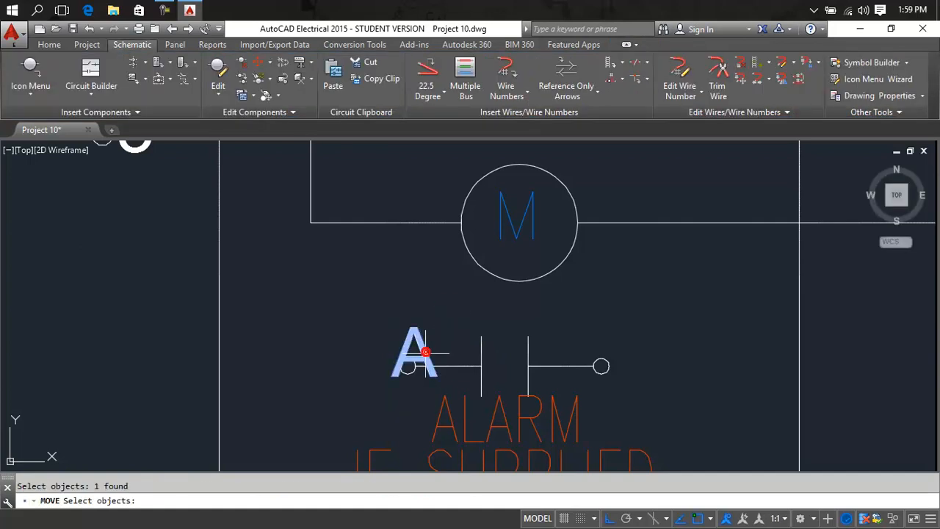
pyautogui.press('Return')
pyautogui.click(436, 345)
pyautogui.click(435, 317)
pyautogui.press('Escape')
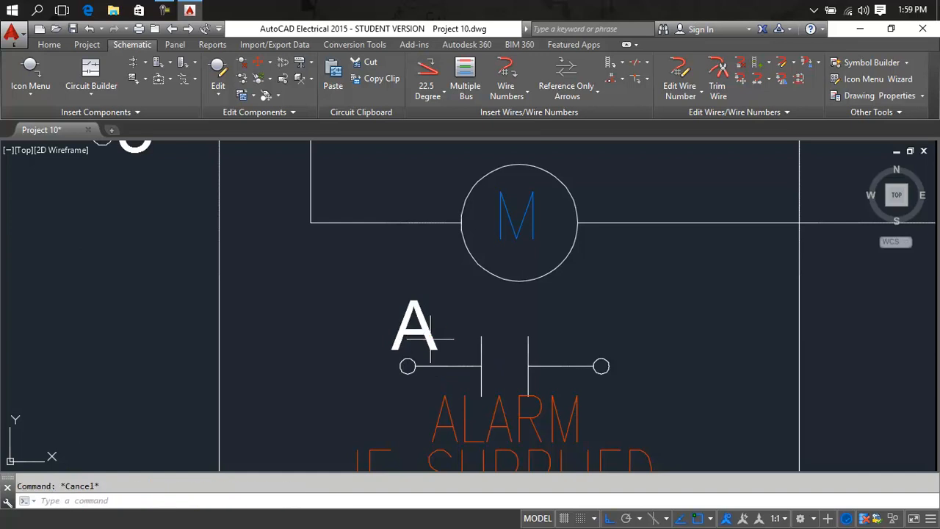
# - Compare the M coil and alarm contact area with the reference schematic, checking the terminal labels
pyautogui.scroll(-5, 431, 338)
pyautogui.moveTo(431, 337); pyautogui.dragTo(781, 308, button='middle')
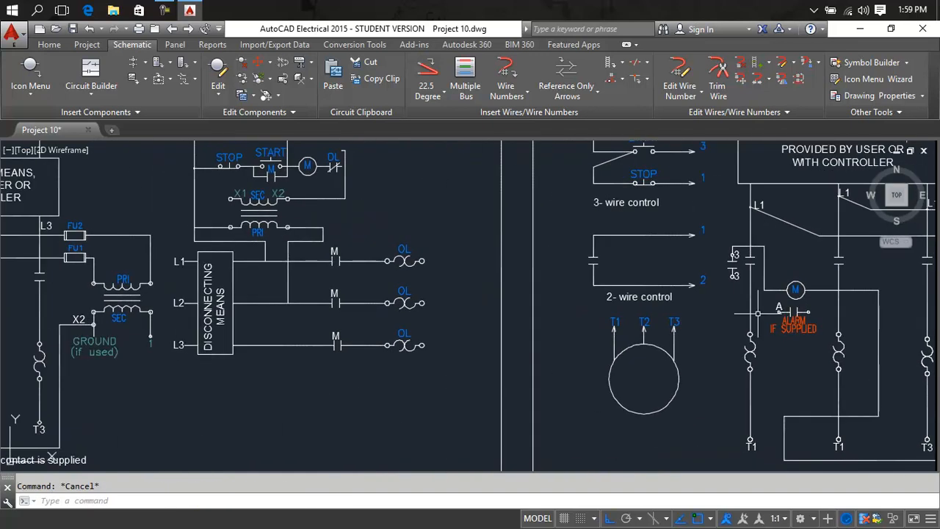
pyautogui.scroll(-2, 781, 308)
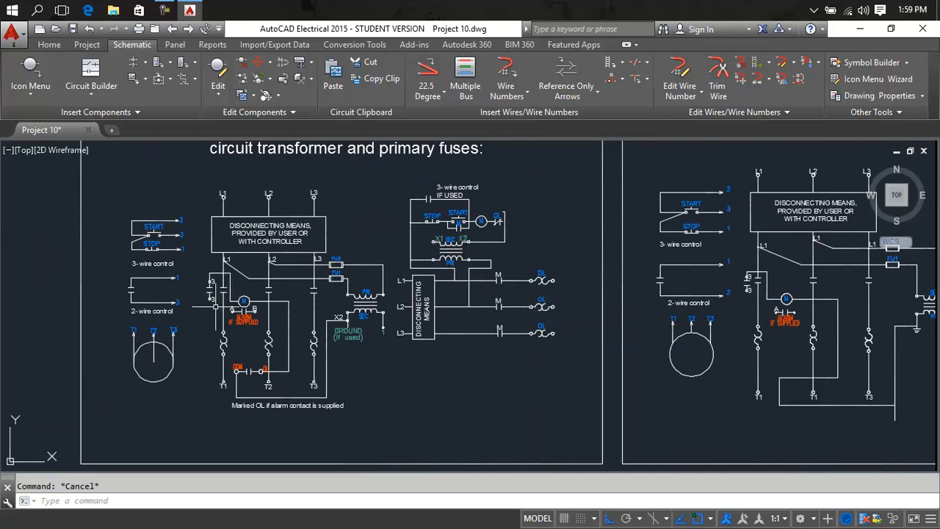
pyautogui.scroll(5, 216, 307)
pyautogui.scroll(-6, 353, 308)
pyautogui.moveTo(427, 308); pyautogui.dragTo(62, 328, button='middle')
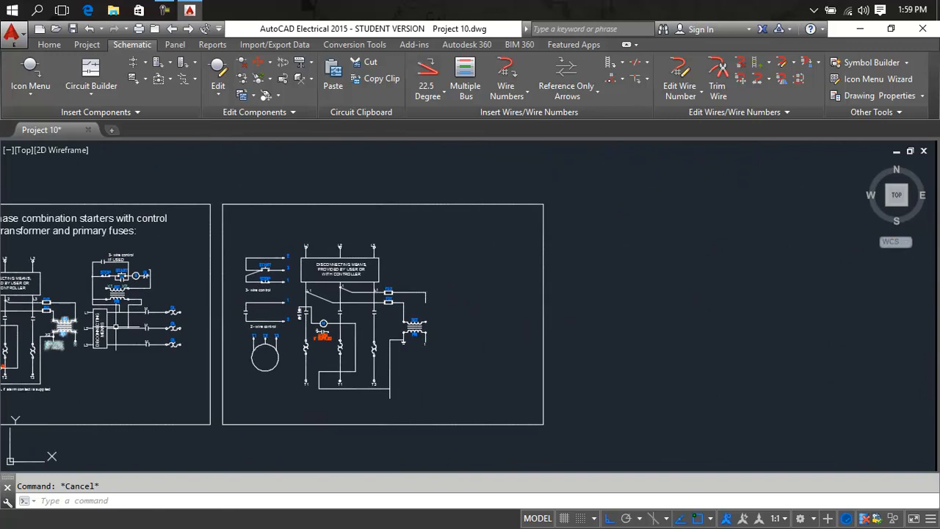
pyautogui.scroll(5, 300, 314)
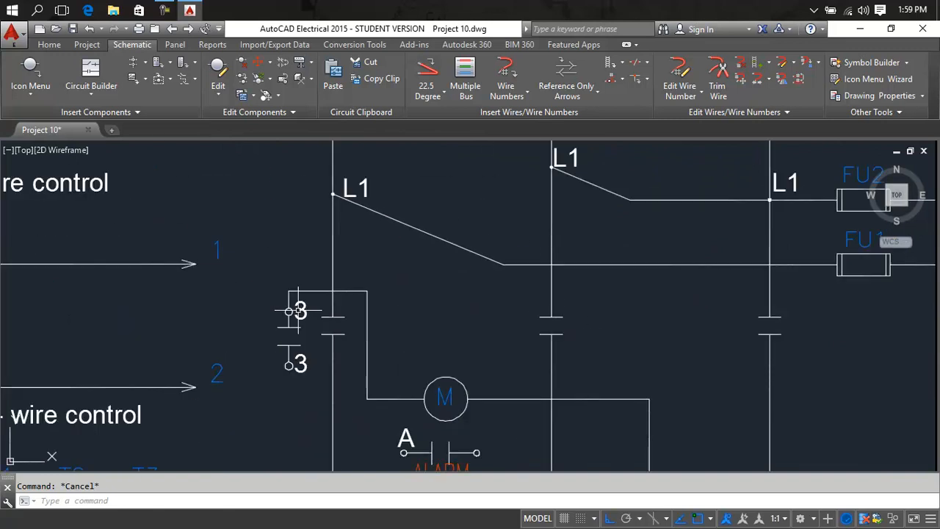
pyautogui.moveTo(437, 388)
pyautogui.mouseDown(button='middle')
pyautogui.moveTo(416, 366)
pyautogui.moveTo(406, 309)
pyautogui.mouseUp(button='middle')
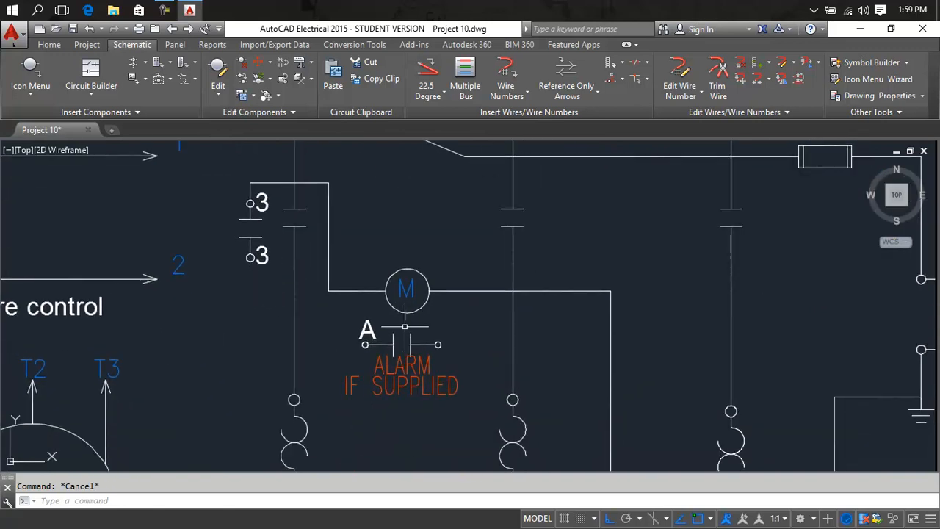
# - Try to copy the label A from the left terminal of the alarm contact
pyautogui.scroll(5, 402, 336)
pyautogui.click(316, 336)
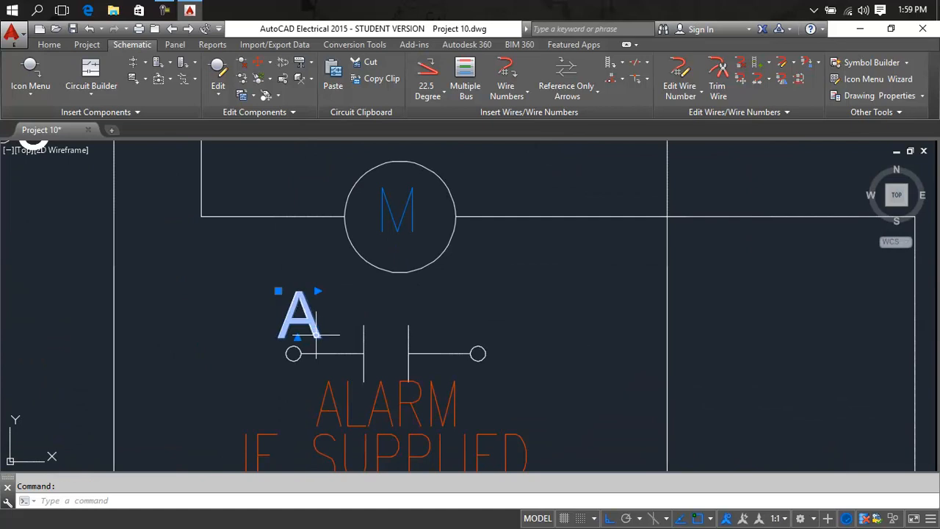
pyautogui.press('Return')
pyautogui.click(315, 335)
pyautogui.press('Return')
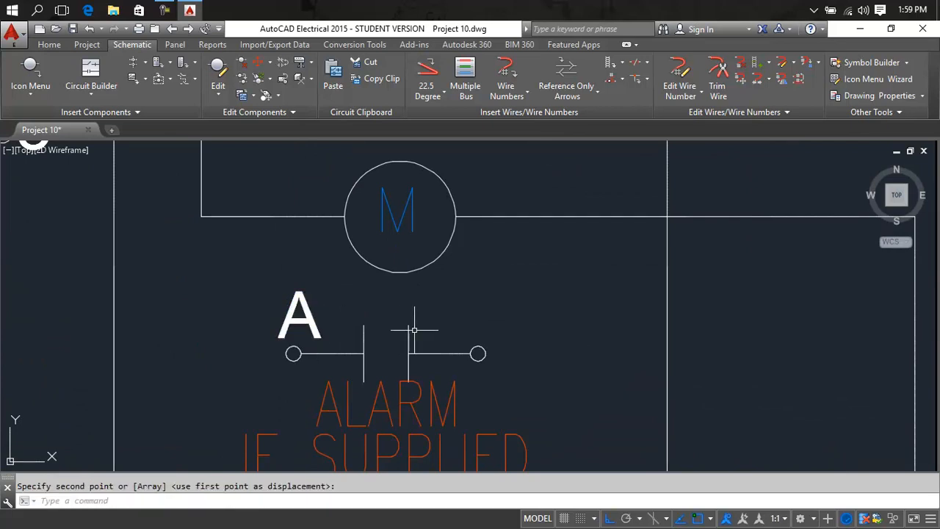
# - Copy the label A horizontally to a position above the alarm contact's right terminal circle
pyautogui.write('cp')
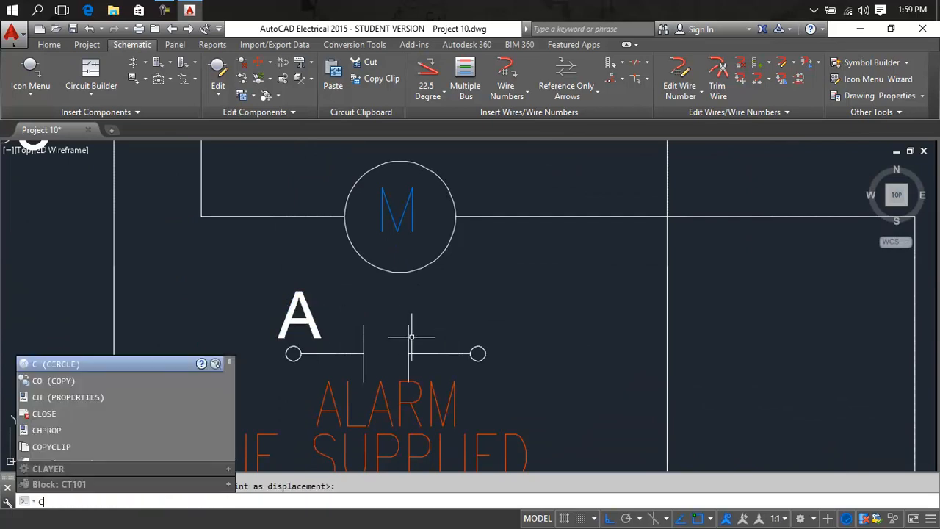
pyautogui.press('Return')
pyautogui.click(316, 336)
pyautogui.press('Return')
pyautogui.click(316, 335)
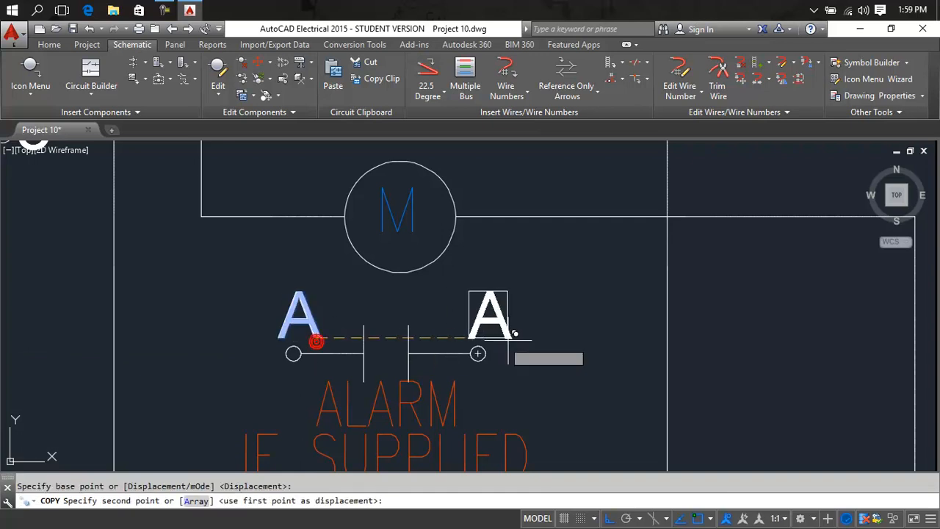
pyautogui.click(495, 328)
pyautogui.press('Escape')
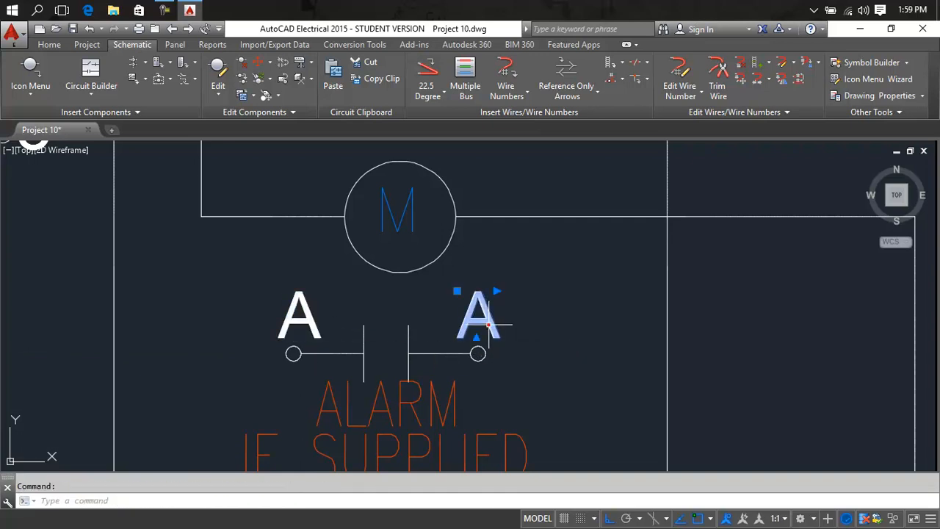
# - Change the copied label above the right terminal circle to "B"
pyautogui.doubleClick(492, 323)
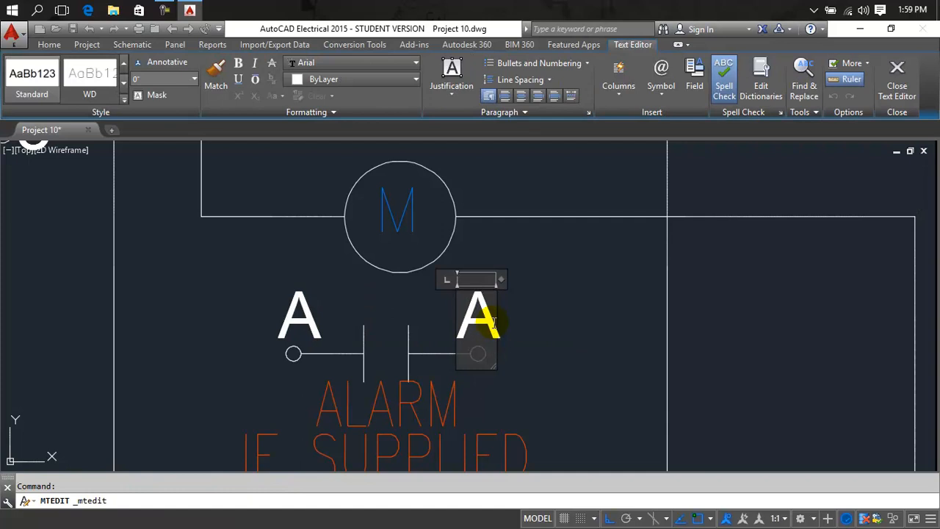
pyautogui.press('BackSpace')
pyautogui.write('B')
pyautogui.click(542, 320)
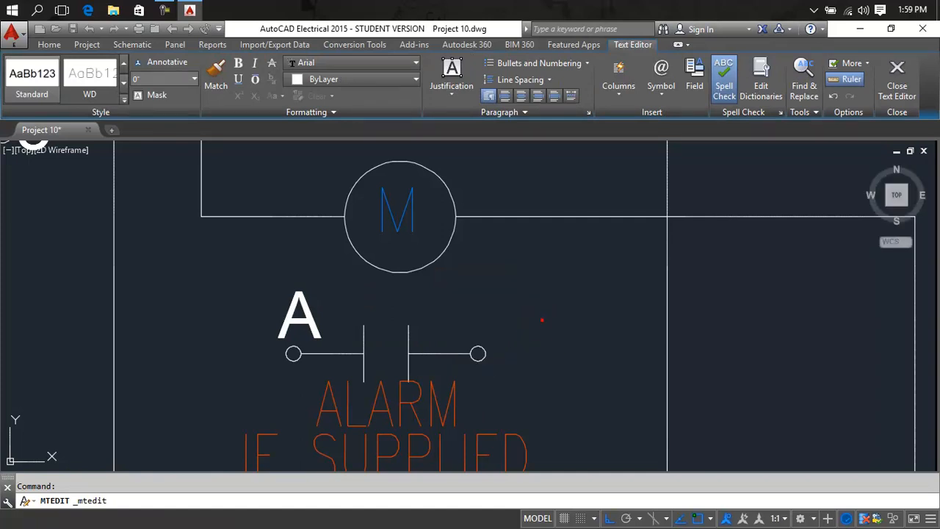
# - Draw a vertical line from the top of the transformer's right SEC terminal circle up to the open end of the FU2 wire
pyautogui.scroll(-9, 549, 322)
pyautogui.moveTo(549, 334)
pyautogui.mouseDown(button='middle')
pyautogui.moveTo(532, 328)
pyautogui.moveTo(696, 301)
pyautogui.moveTo(458, 308)
pyautogui.moveTo(383, 323)
pyautogui.mouseUp(button='middle')
pyautogui.moveTo(96, 297)
pyautogui.mouseDown(button='middle')
pyautogui.moveTo(522, 254)
pyautogui.moveTo(202, 278)
pyautogui.mouseUp(button='middle')
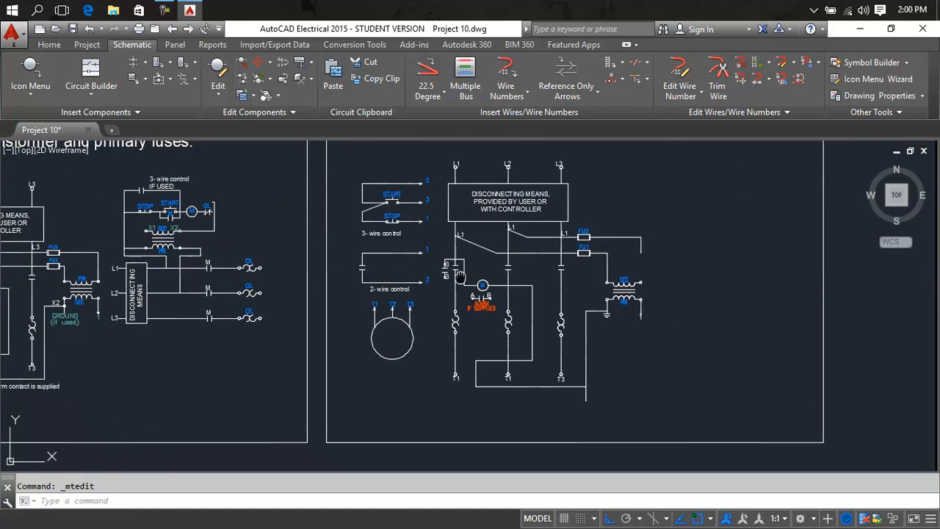
pyautogui.scroll(6, 646, 268)
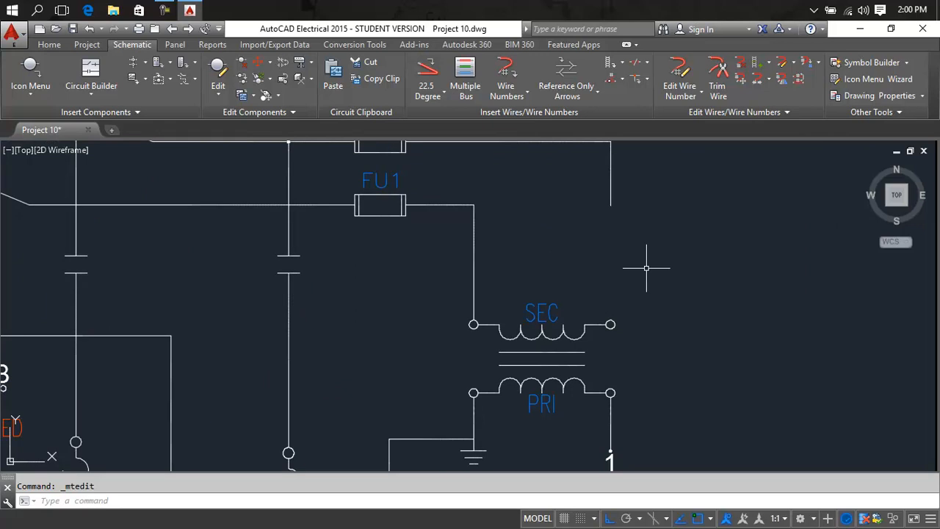
pyautogui.write('L')
pyautogui.press('Return')
pyautogui.scroll(6, 614, 318)
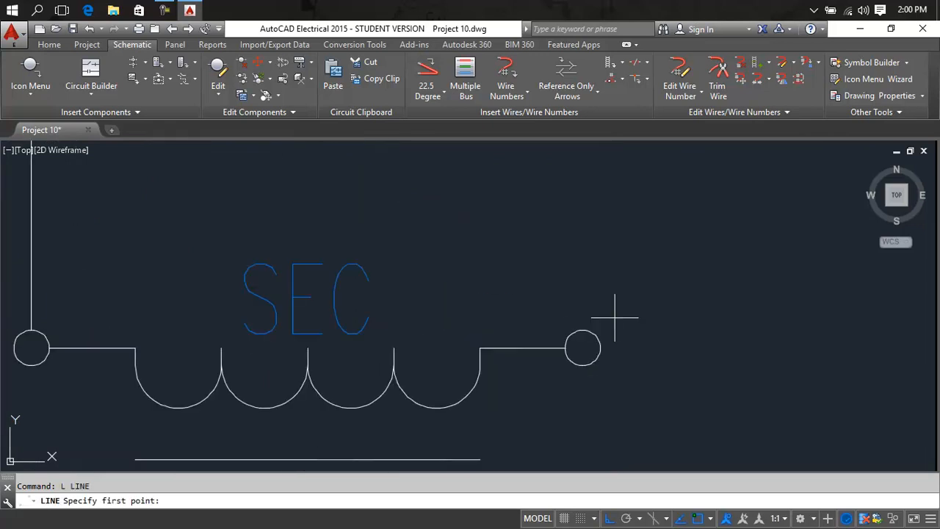
pyautogui.click(583, 330)
pyautogui.scroll(-4, 562, 318)
pyautogui.click(565, 197)
pyautogui.press('Return')
pyautogui.scroll(-5, 663, 296)
pyautogui.moveTo(669, 301); pyautogui.dragTo(832, 291, button='middle')
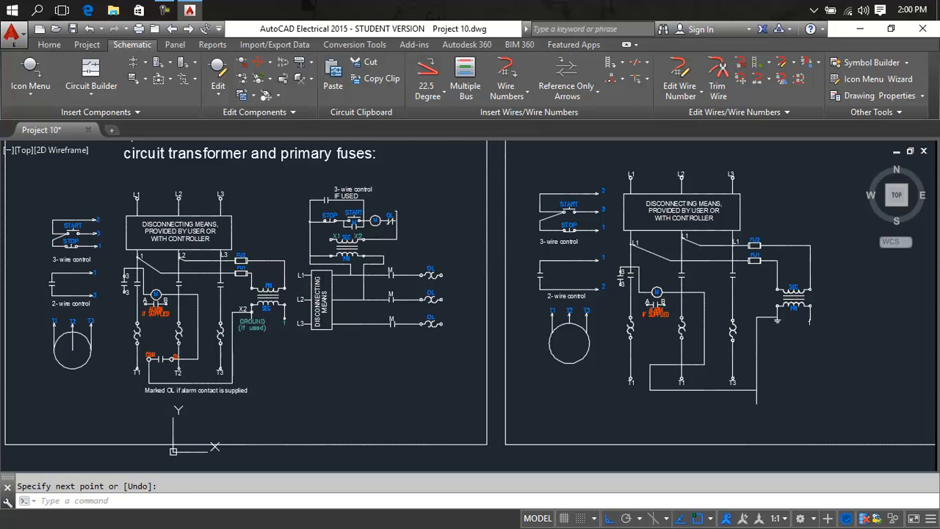
pyautogui.moveTo(831, 293); pyautogui.dragTo(761, 281, button='middle')
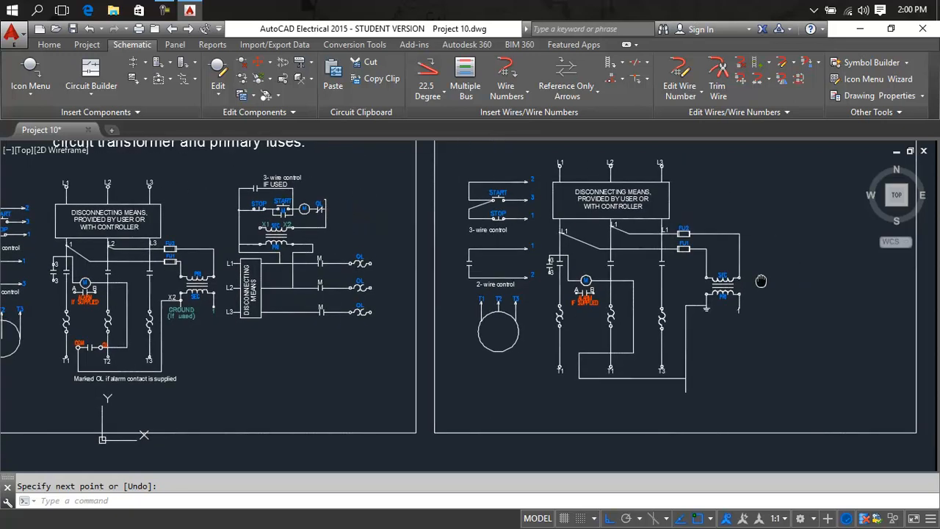
pyautogui.scroll(5, 182, 301)
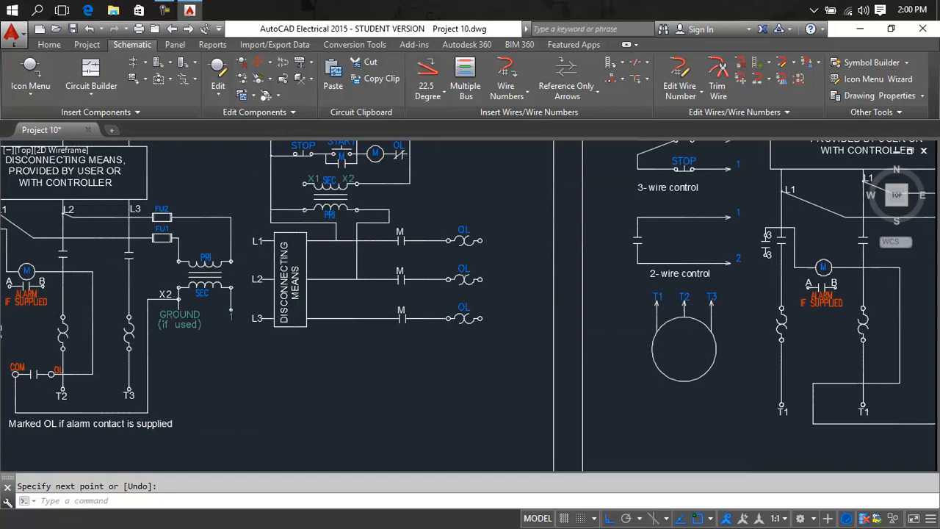
pyautogui.press('Escape')
pyautogui.write('m')
pyautogui.press('Return')
pyautogui.click(145, 290)
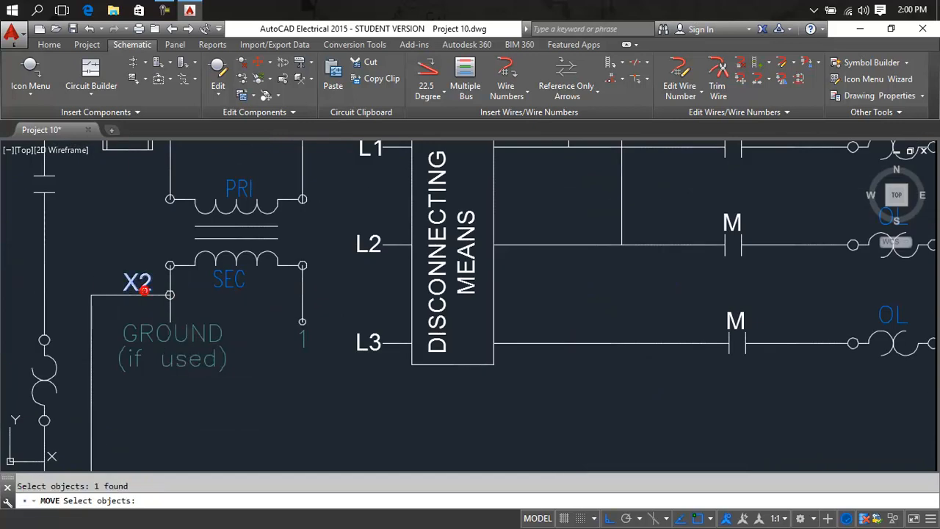
pyautogui.press('Escape')
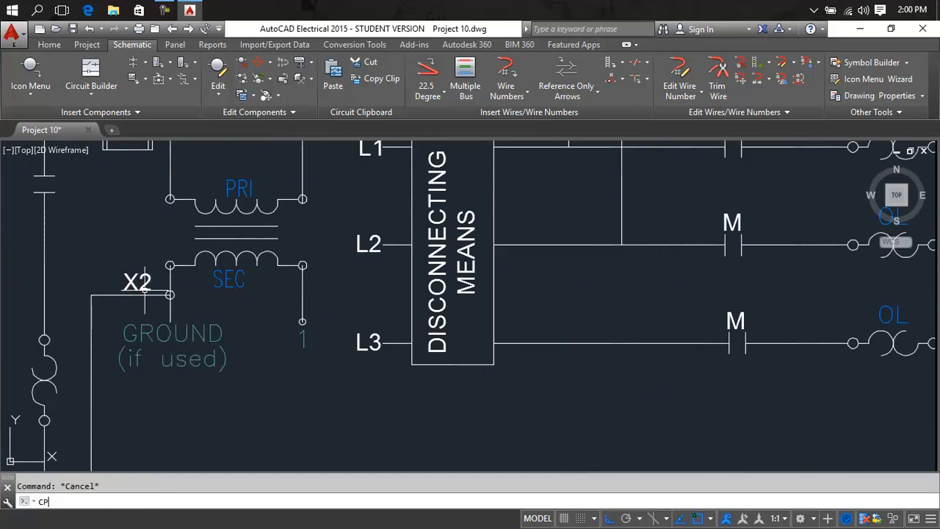
# - Move the label X2 from the reference transformer to a spot beside the left PRI terminal of the redrawn transformer
pyautogui.write('CPC')
pyautogui.write('F')
pyautogui.press('Return')
pyautogui.click(145, 283)
pyautogui.write('m')
pyautogui.press('Return')
pyautogui.click(152, 283)
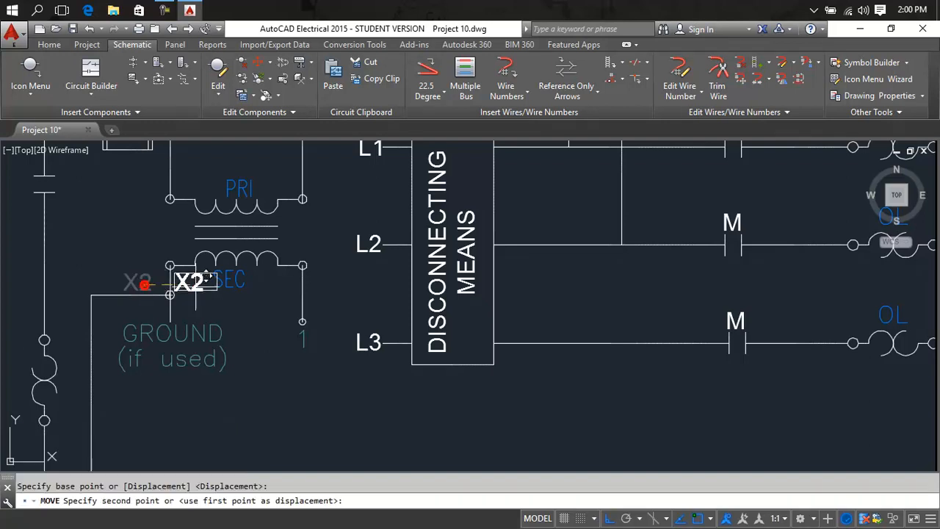
pyautogui.scroll(-4, 342, 294)
pyautogui.moveTo(518, 306)
pyautogui.mouseDown(button='middle')
pyautogui.moveTo(10, 306)
pyautogui.moveTo(3, 320)
pyautogui.mouseUp(button='middle')
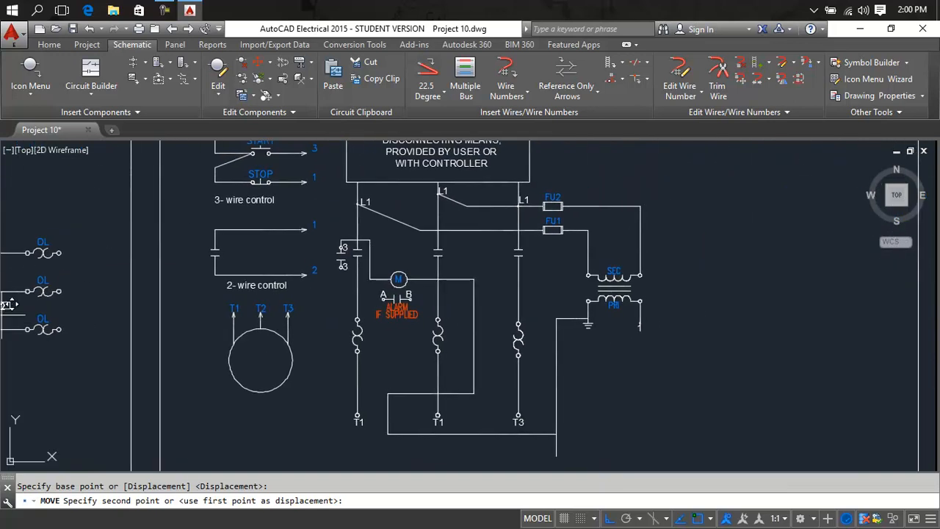
pyautogui.scroll(6, 572, 318)
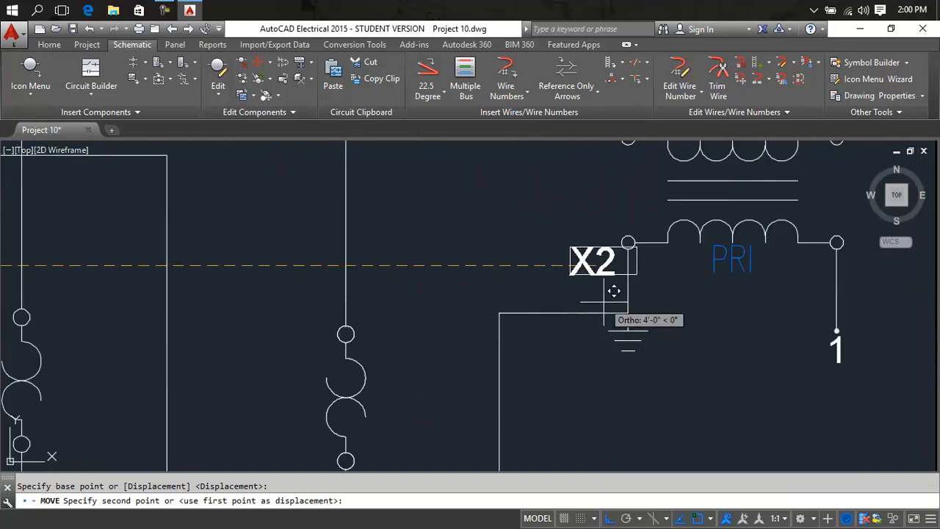
pyautogui.click(605, 301)
pyautogui.press('Escape')
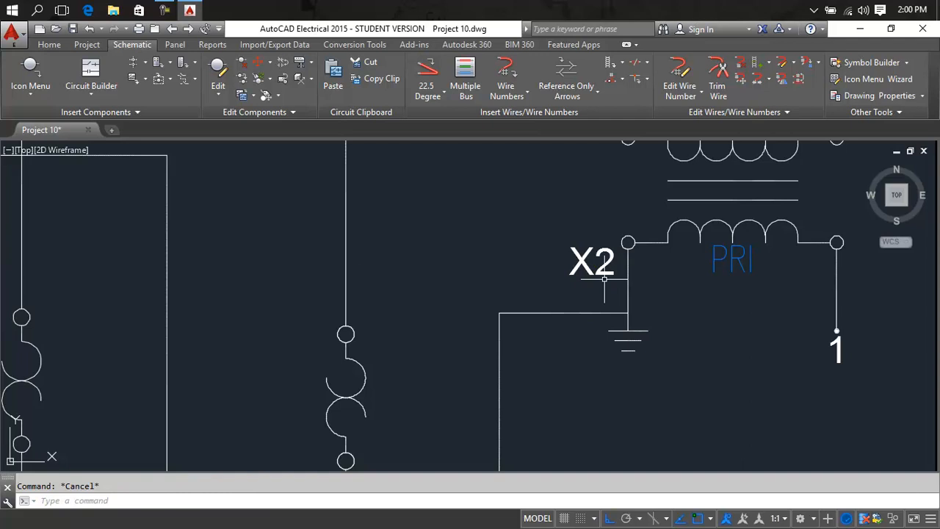
pyautogui.write('m')
pyautogui.press('space')
pyautogui.click(613, 275)
pyautogui.click(606, 274)
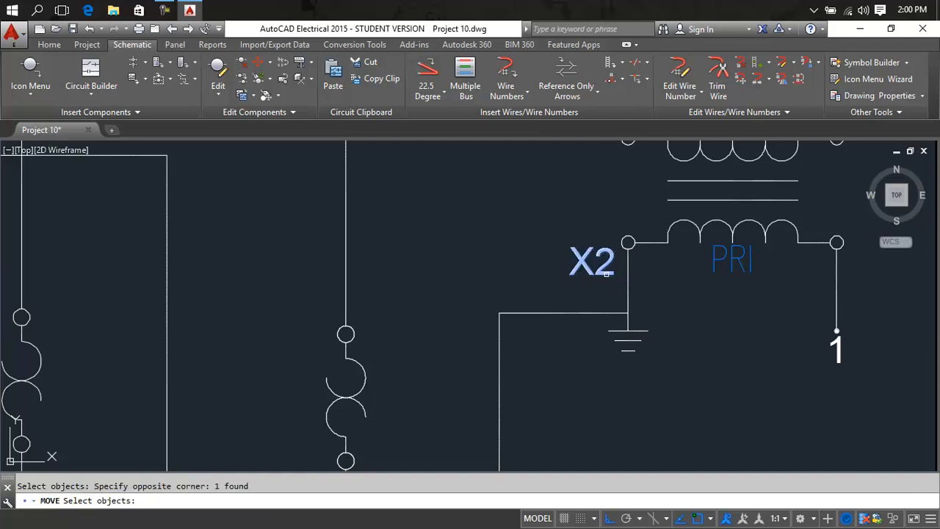
pyautogui.scroll(-4, 606, 275)
pyautogui.press('Escape')
pyautogui.moveTo(607, 275); pyautogui.dragTo(936, 274, button='middle')
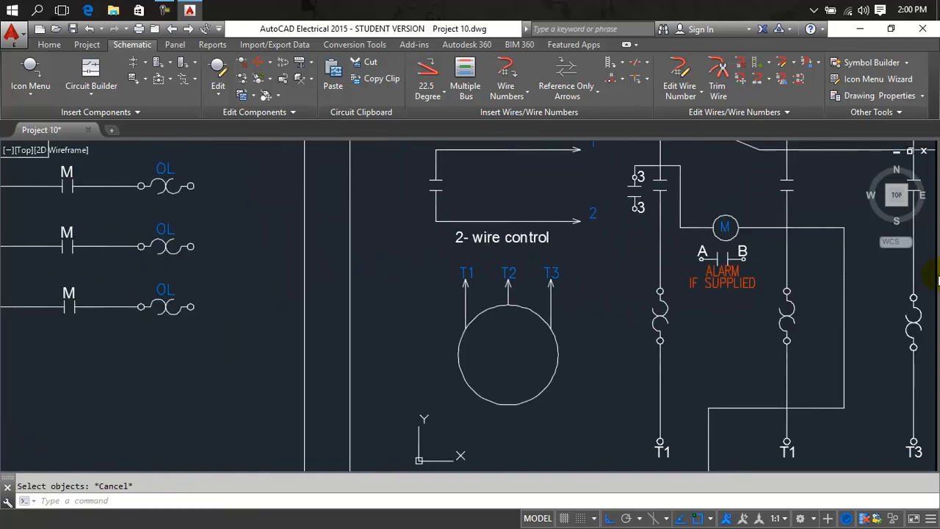
pyautogui.press('Escape')
pyautogui.doubleClick(718, 282)
pyautogui.press('Escape')
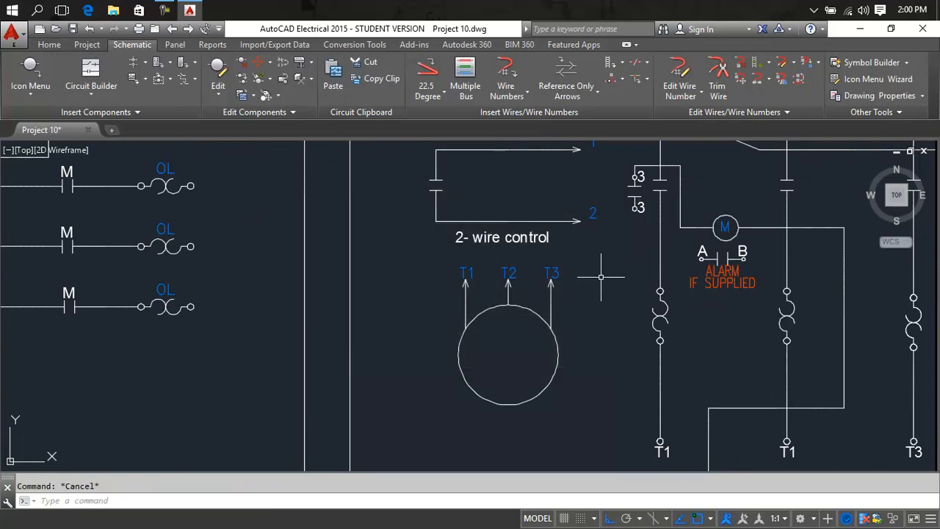
# - Draw a tall, narrow rectangle for the disconnecting means to the right of the redrawn transformer
pyautogui.scroll(-6, 602, 274)
pyautogui.moveTo(601, 276); pyautogui.dragTo(528, 286, button='middle')
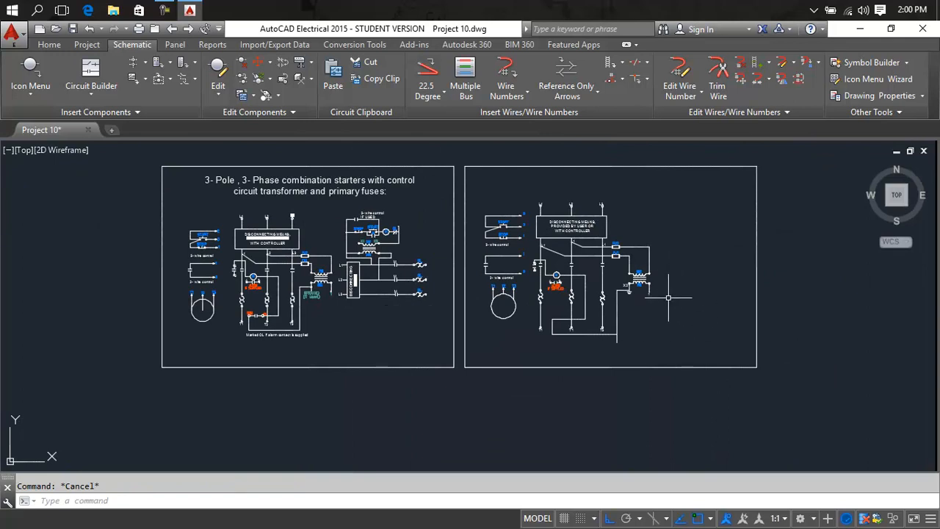
pyautogui.write('C')
pyautogui.press('Return')
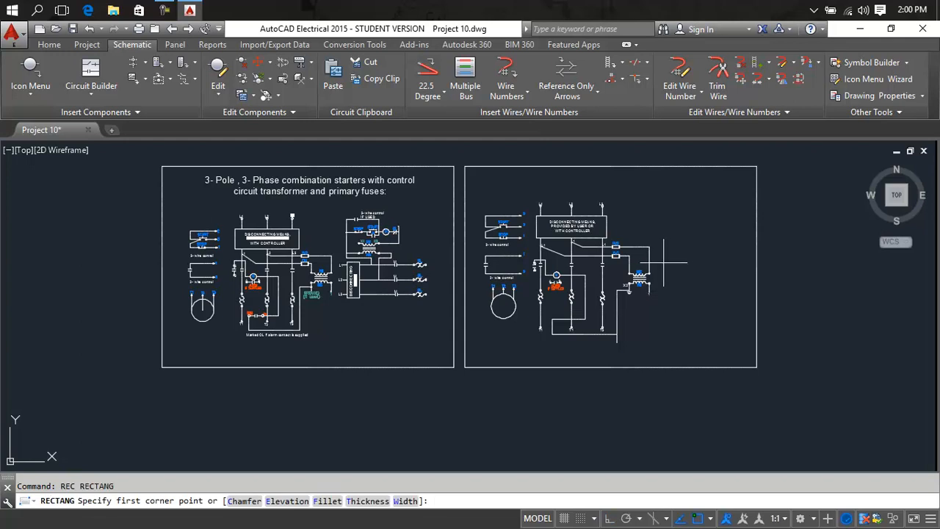
pyautogui.click(666, 261)
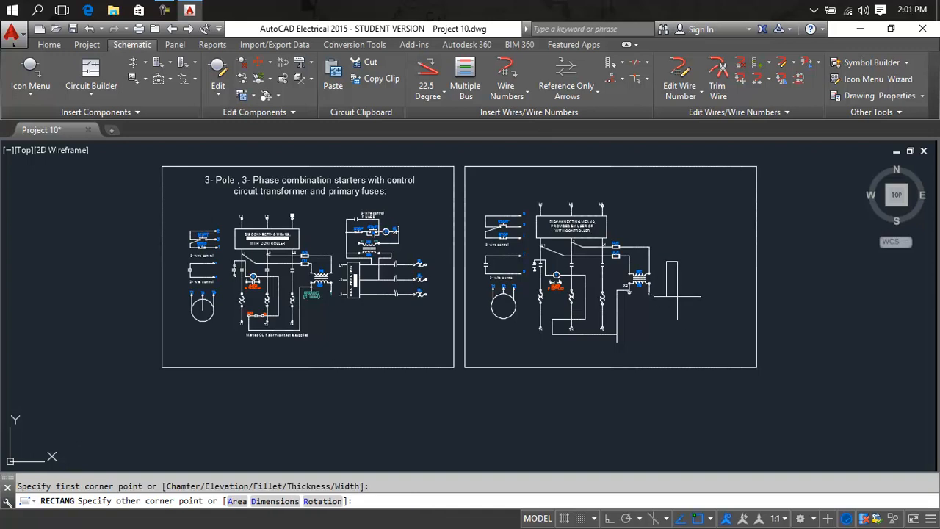
pyautogui.click(677, 297)
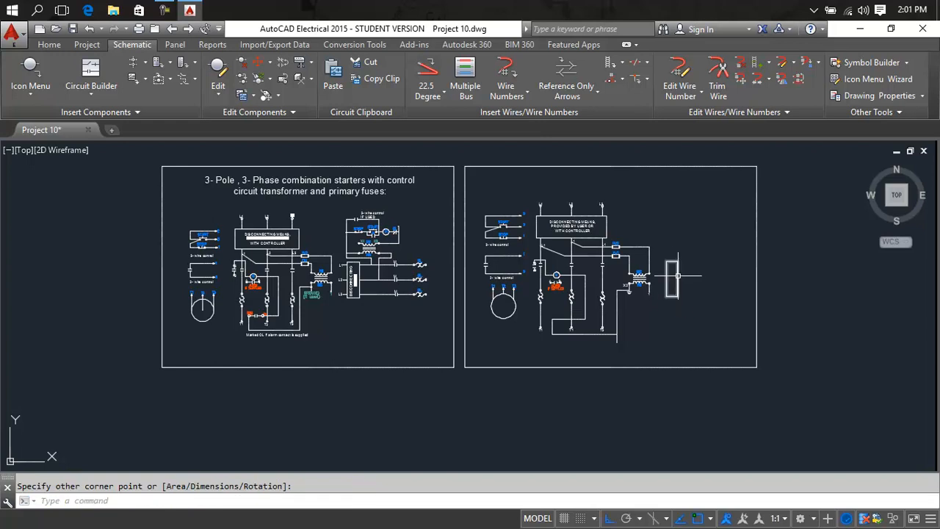
# - Draw a horizontal line through the upper part of the new rectangle, extending briefly past its left side and far past its right
pyautogui.scroll(2, 676, 269)
pyautogui.press('Escape')
pyautogui.write('L')
pyautogui.press('Return')
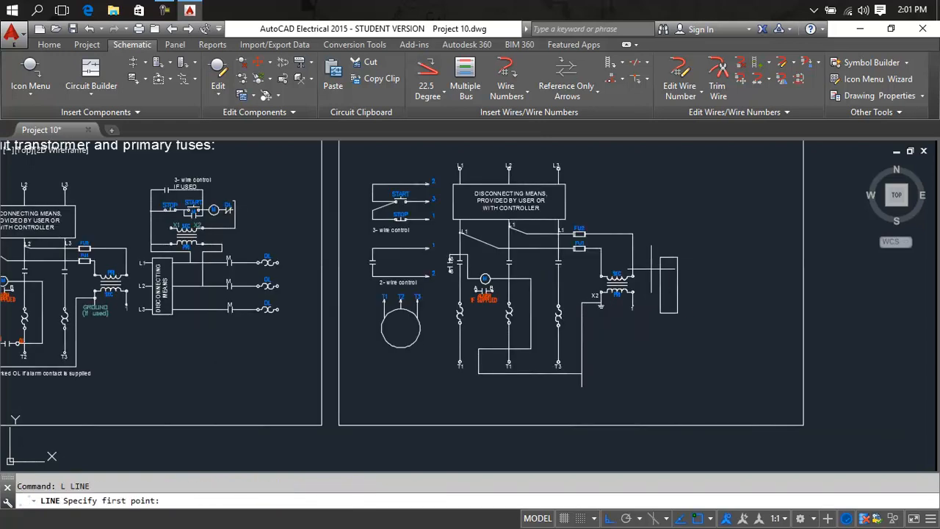
pyautogui.click(644, 265)
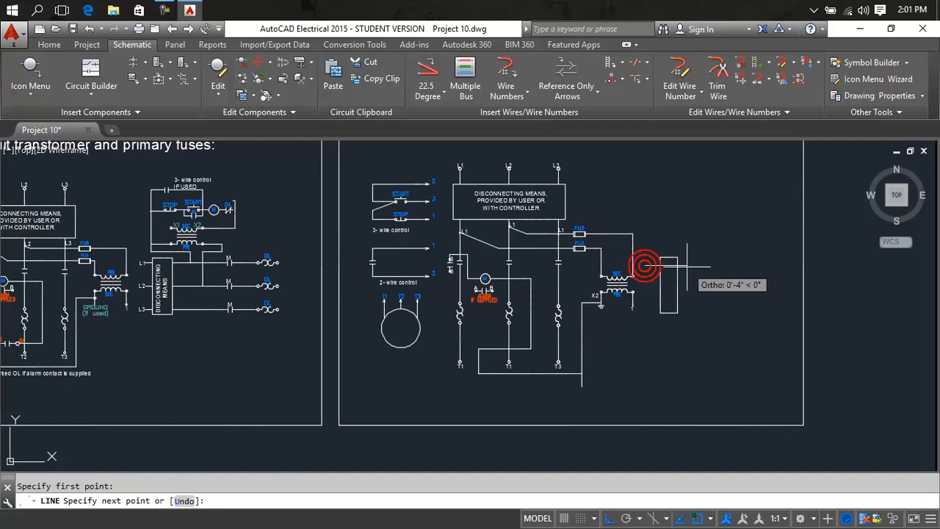
pyautogui.click(775, 266)
pyautogui.press('Escape')
pyautogui.click(756, 265)
pyautogui.press('Escape')
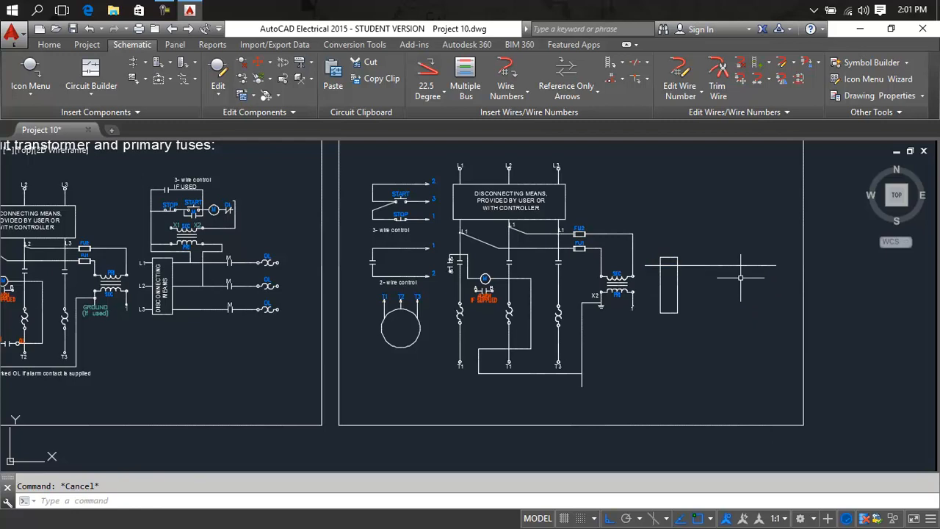
# - Copy the horizontal line straight down from its crossing with the rectangle's right side to that side's midpoint
pyautogui.click(721, 265)
pyautogui.scroll(5, 687, 265)
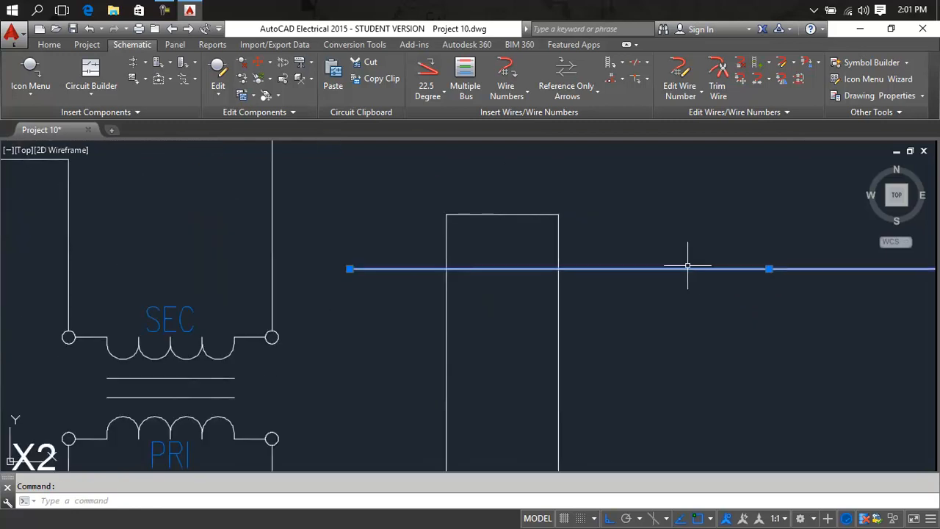
pyautogui.press('Escape')
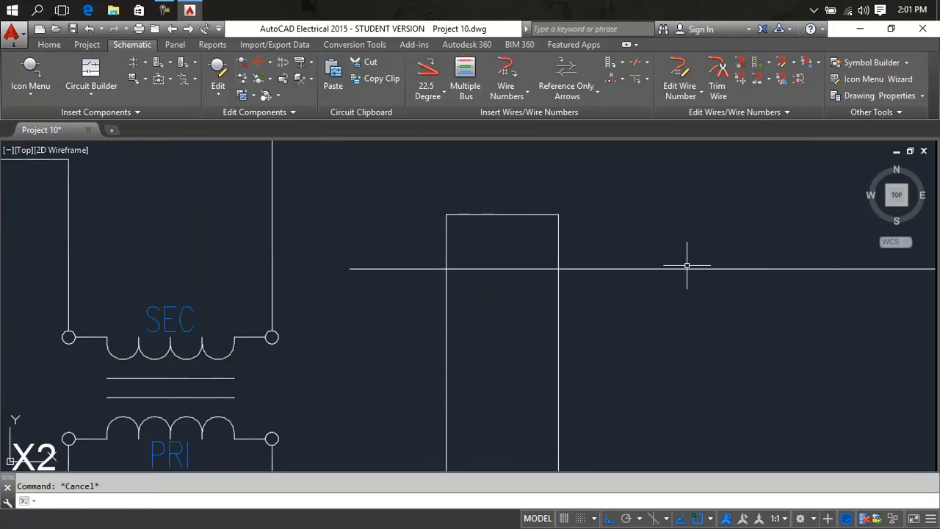
pyautogui.write('cp')
pyautogui.press('Return')
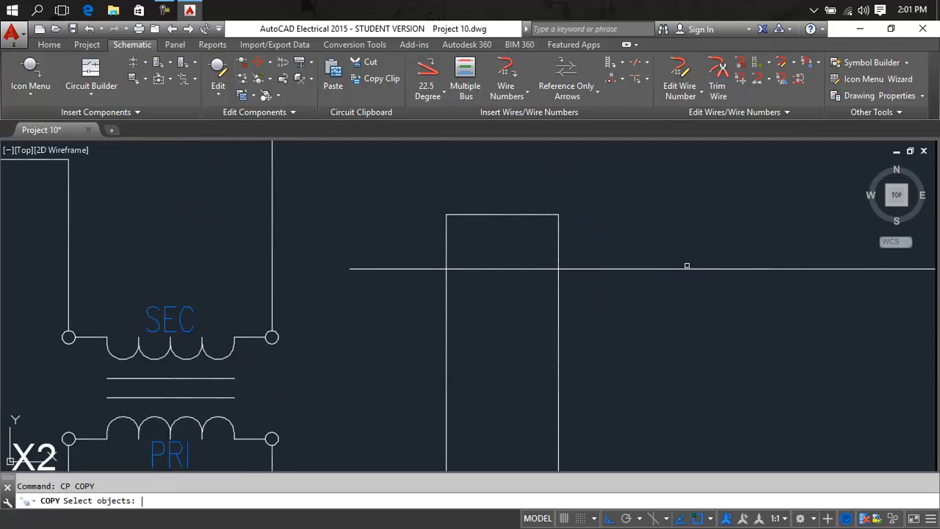
pyautogui.click(686, 269)
pyautogui.press('Return')
pyautogui.scroll(5, 448, 266)
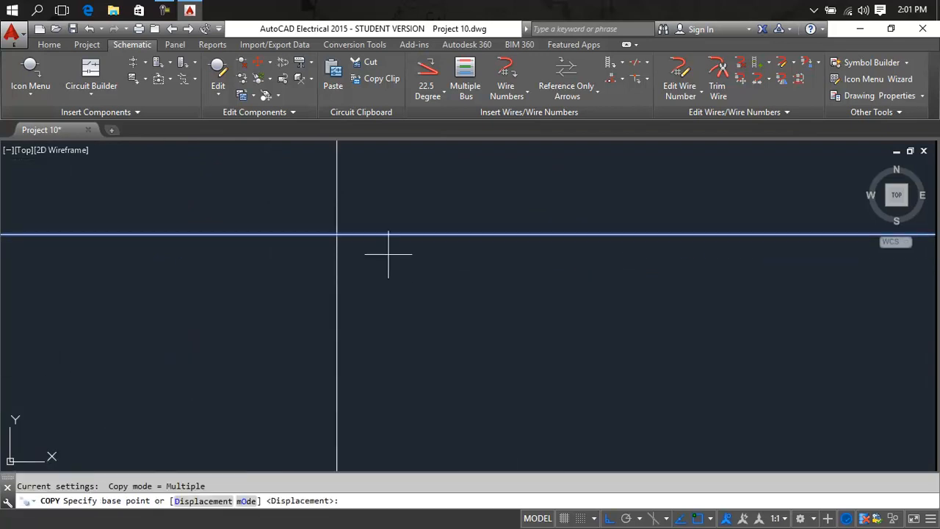
pyautogui.click(337, 235)
pyautogui.scroll(-5, 379, 339)
pyautogui.moveTo(352, 422); pyautogui.dragTo(403, 196, button='middle')
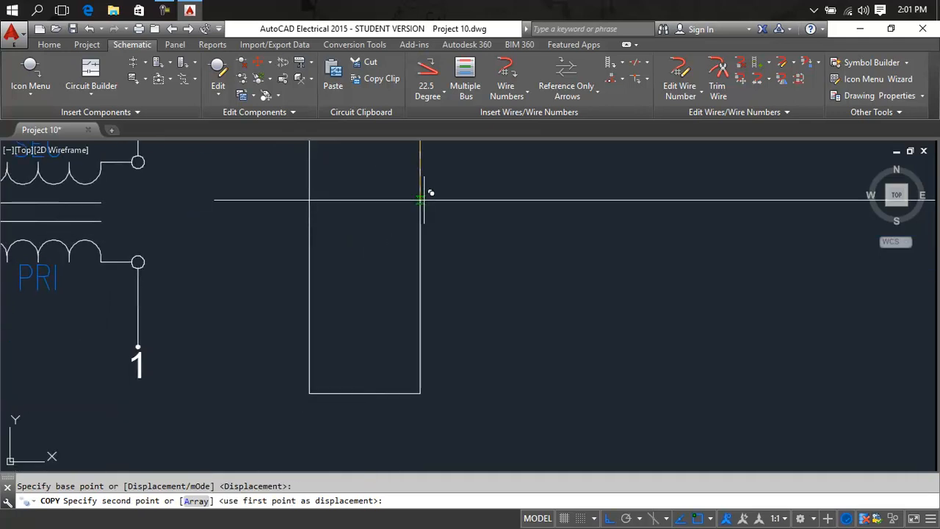
pyautogui.click(426, 214)
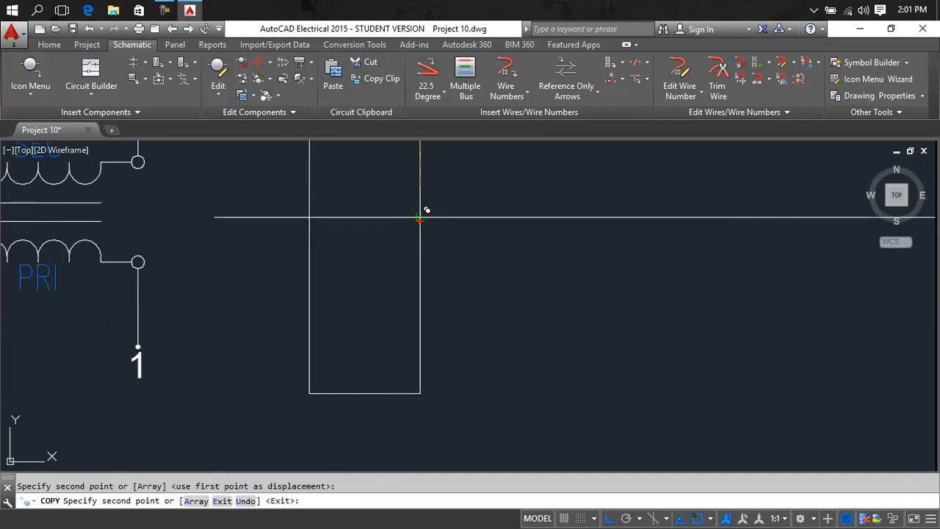
pyautogui.press('Escape')
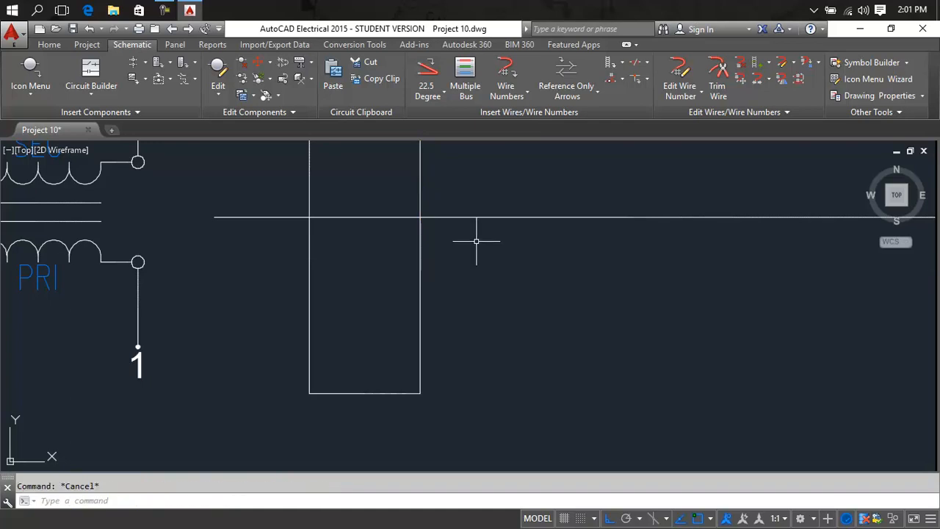
# - Mirror the upper horizontal line about the middle line, keeping the original, to form the third line
pyautogui.write('mi')
pyautogui.press('Return')
pyautogui.scroll(-5, 489, 227)
pyautogui.moveTo(489, 227); pyautogui.dragTo(501, 244, button='middle')
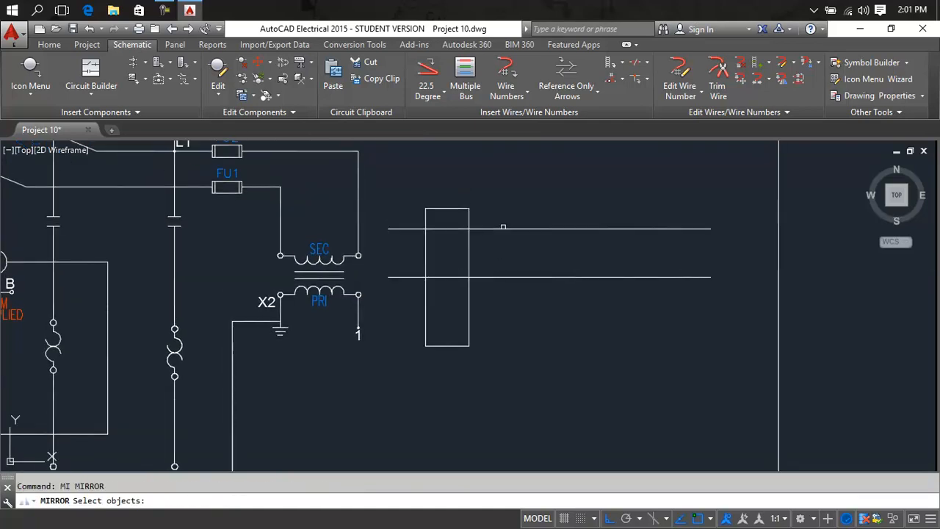
pyautogui.click(503, 228)
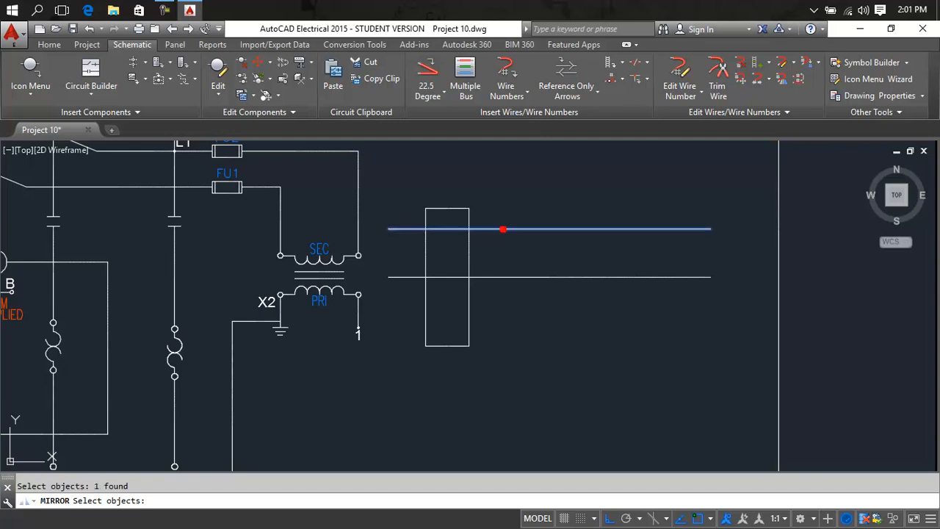
pyautogui.press('Return')
pyautogui.click(389, 277)
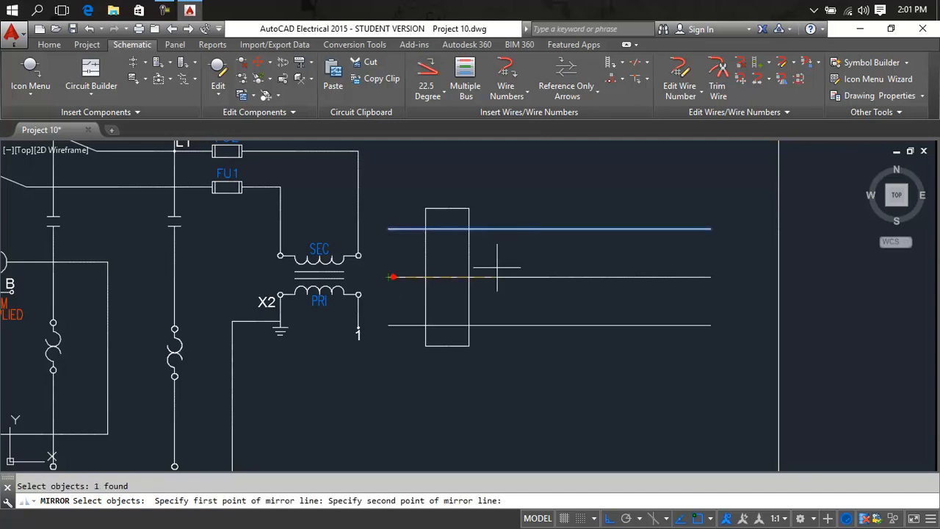
pyautogui.click(687, 270)
pyautogui.press('Return')
pyautogui.press('Escape')
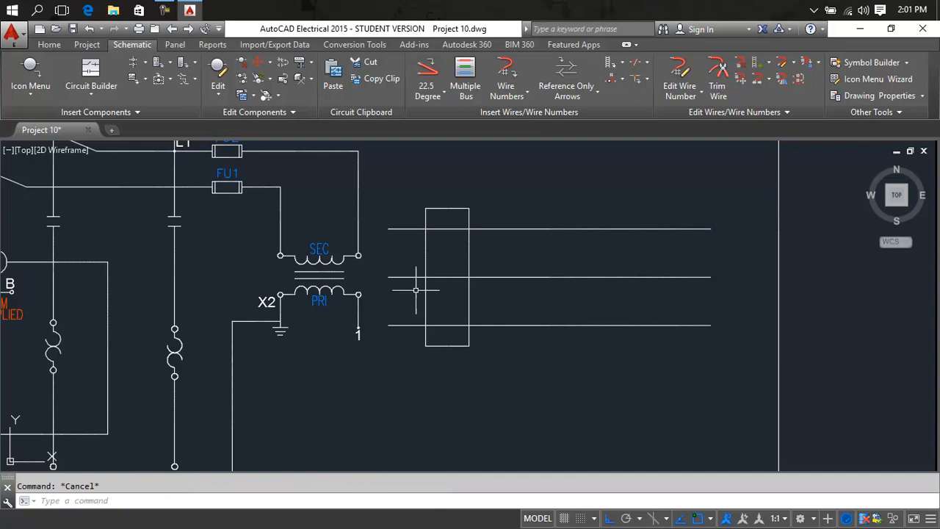
# - Trim away the portions of the three horizontal lines that lie inside the rectangle
pyautogui.moveTo(398, 284)
pyautogui.mouseDown(button='middle')
pyautogui.moveTo(613, 304)
pyautogui.moveTo(663, 325)
pyautogui.moveTo(596, 270)
pyautogui.mouseUp(button='middle')
pyautogui.scroll(-2, 669, 323)
pyautogui.write('T')
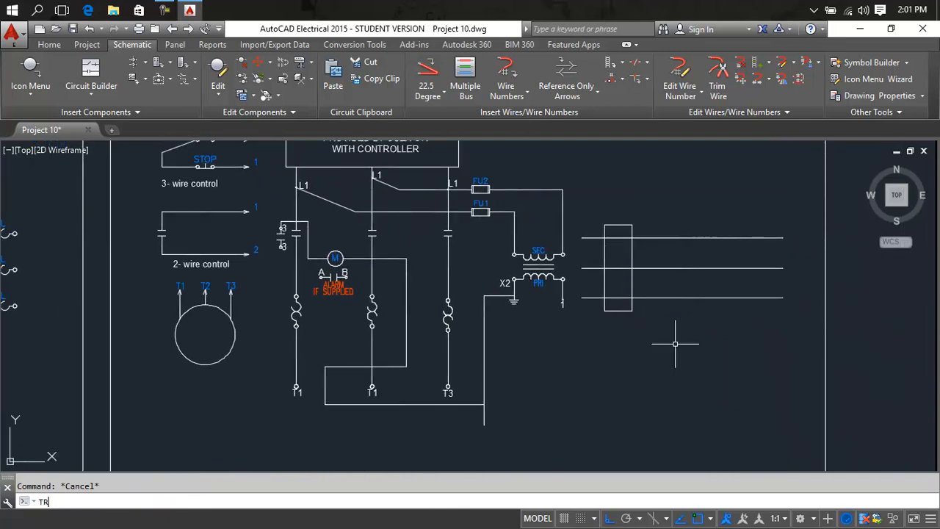
pyautogui.write('r')
pyautogui.press('Return')
pyautogui.click(623, 235)
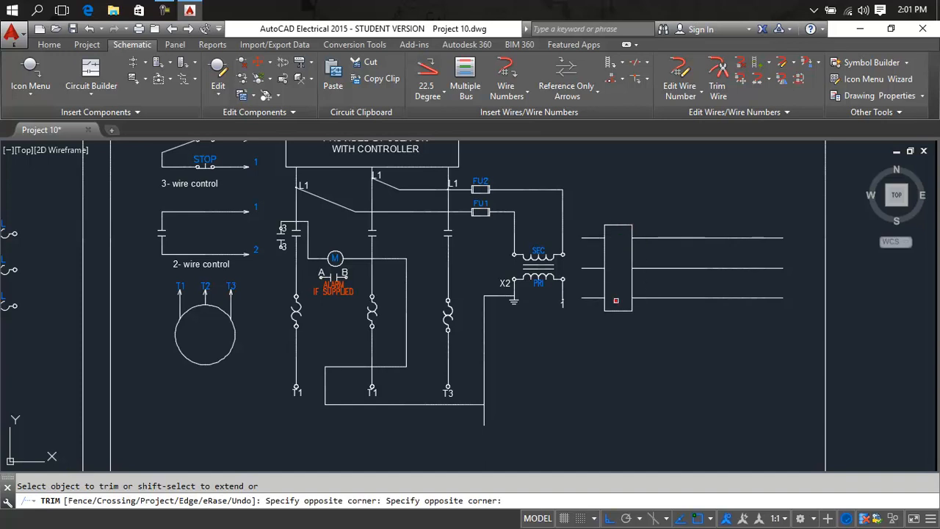
pyautogui.click(618, 300)
pyautogui.press('Escape')
pyautogui.press('Escape')
# - Add the multiline text "L1" above the left end of the upper line beside the rectangle
pyautogui.moveTo(657, 343)
pyautogui.mouseDown(button='middle')
pyautogui.moveTo(697, 335)
pyautogui.moveTo(780, 376)
pyautogui.mouseUp(button='middle')
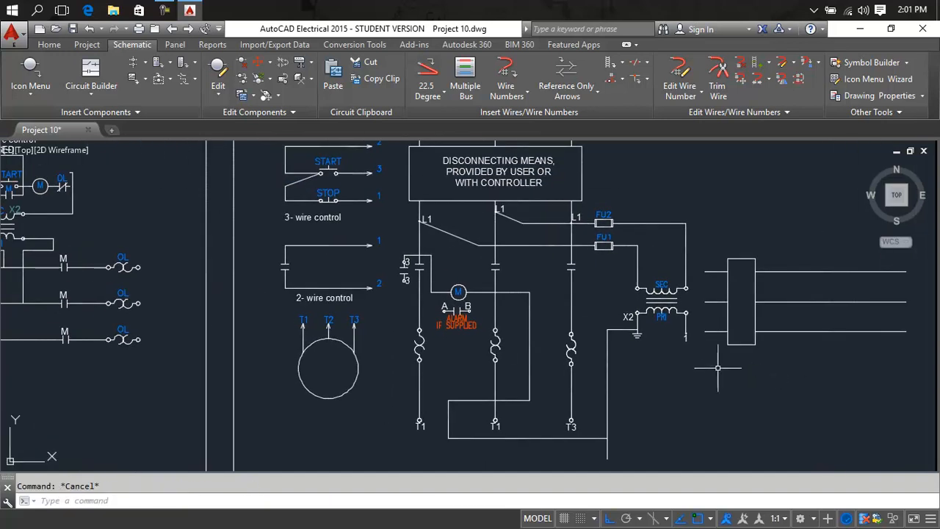
pyautogui.moveTo(508, 339); pyautogui.dragTo(688, 324, button='middle')
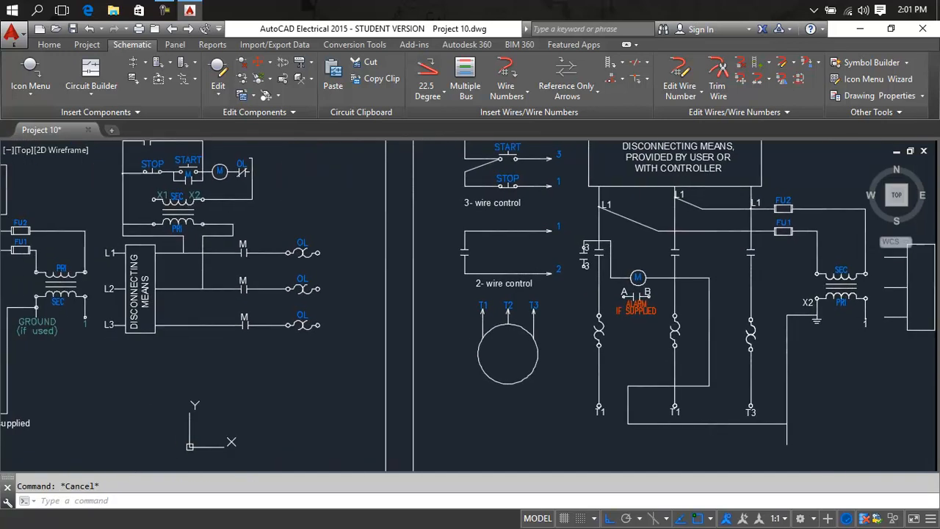
pyautogui.moveTo(879, 262); pyautogui.dragTo(595, 268, button='middle')
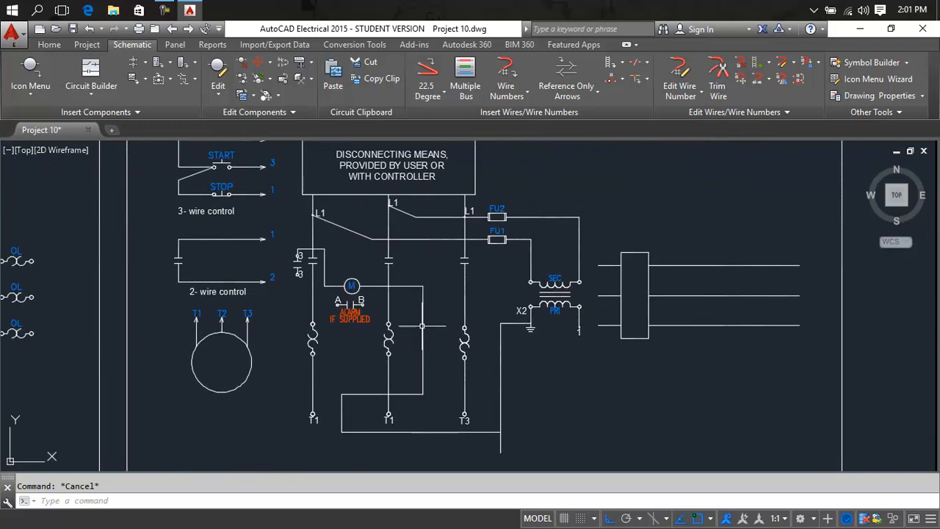
pyautogui.scroll(4, 592, 268)
pyautogui.write('mt')
pyautogui.press('Return')
pyautogui.click(590, 223)
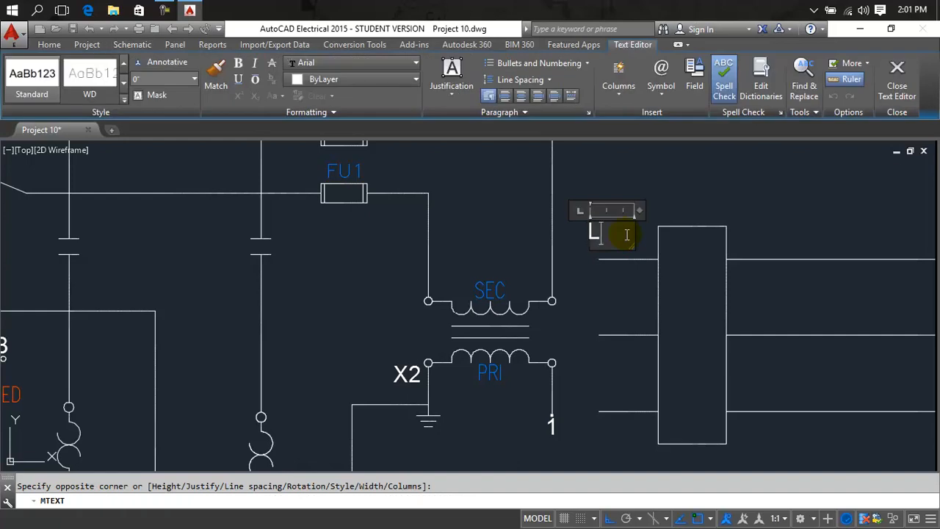
pyautogui.click(614, 262)
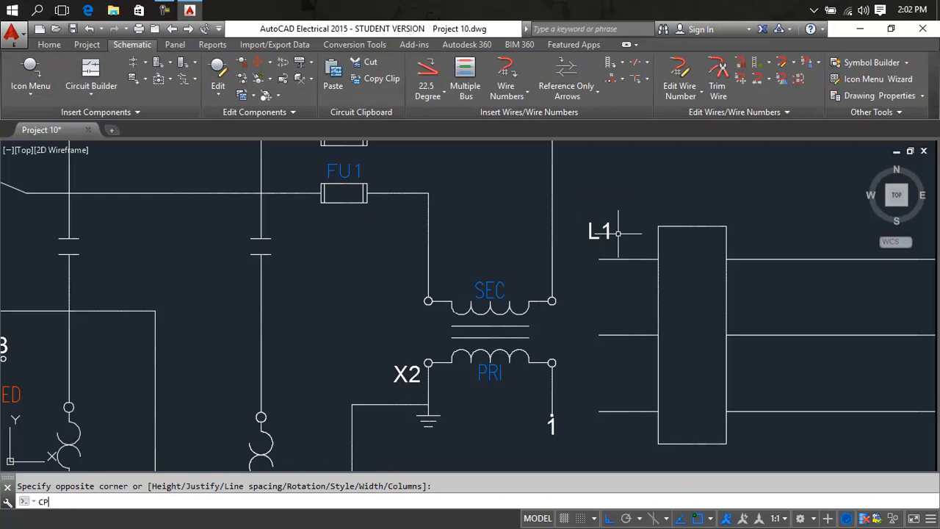
# - Copy the "L1" text to the left ends of the three horizontal lines beside the rectangle, with ortho off
pyautogui.write('CP')
pyautogui.press('Return')
pyautogui.click(603, 230)
pyautogui.click(605, 229)
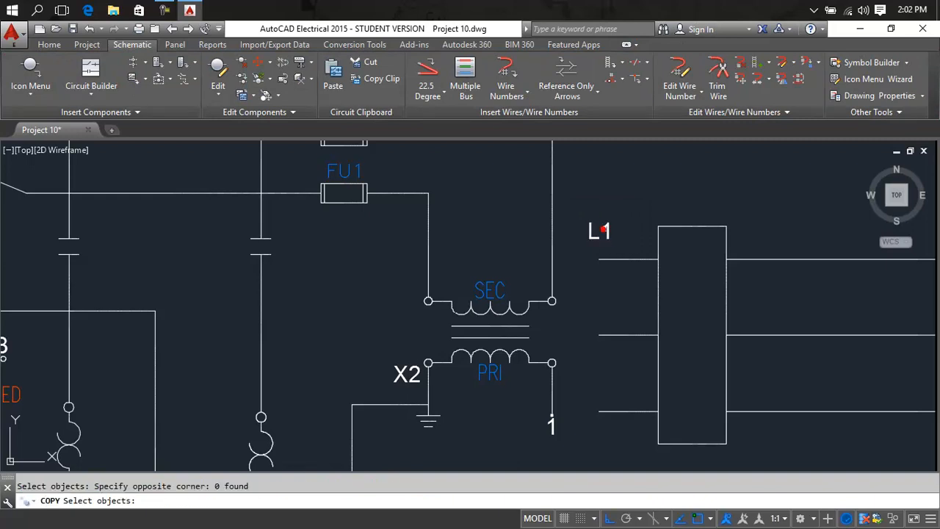
pyautogui.click(601, 232)
pyautogui.press('Return')
pyautogui.click(594, 240)
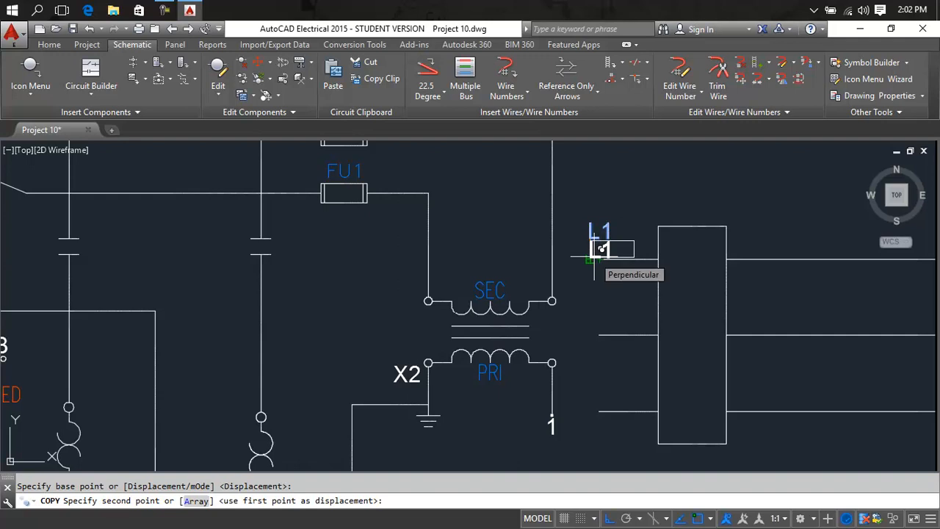
pyautogui.press('F8')
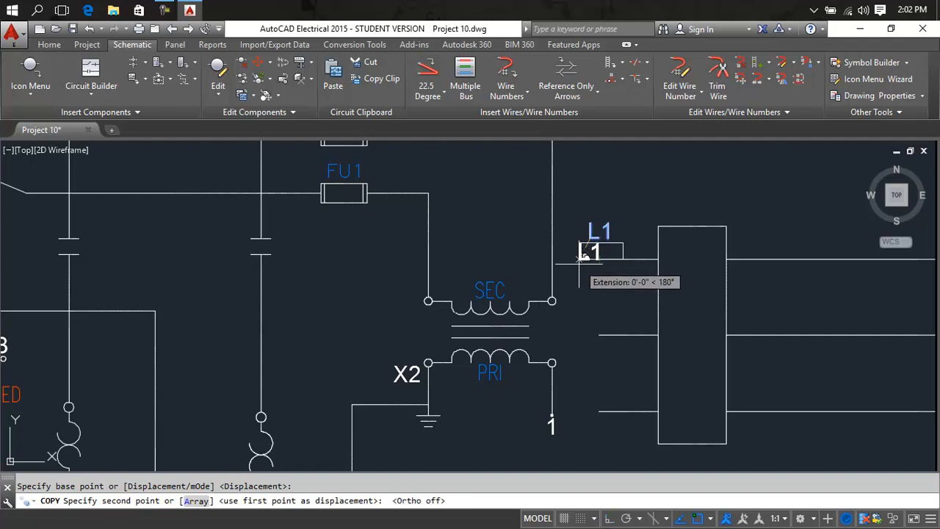
pyautogui.click(581, 266)
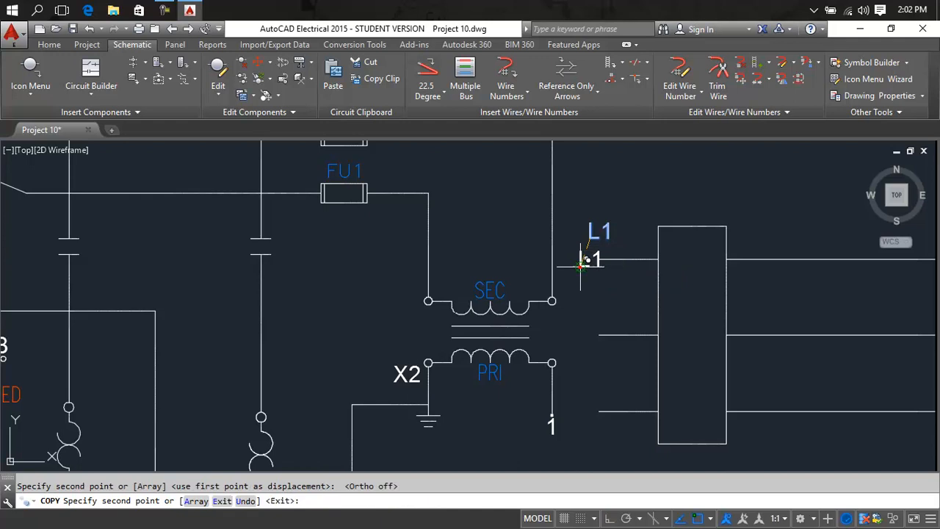
pyautogui.click(580, 336)
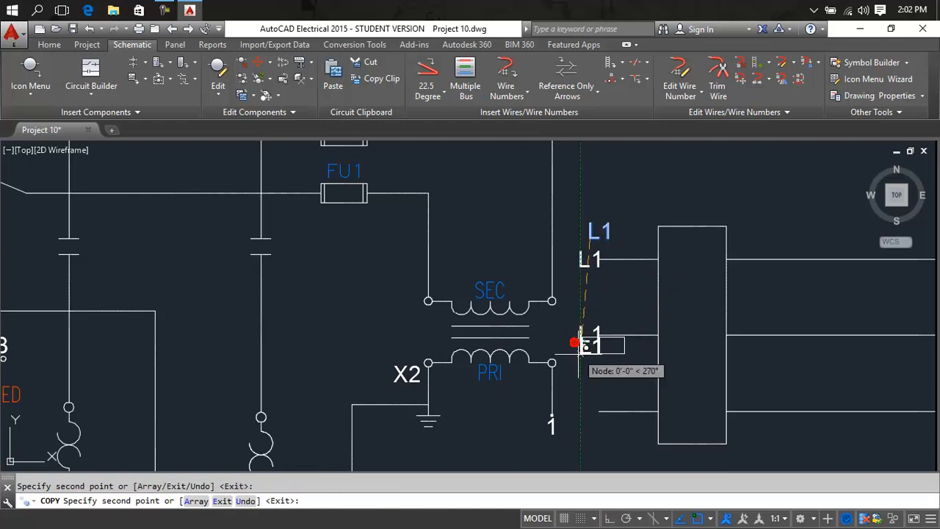
pyautogui.click(579, 417)
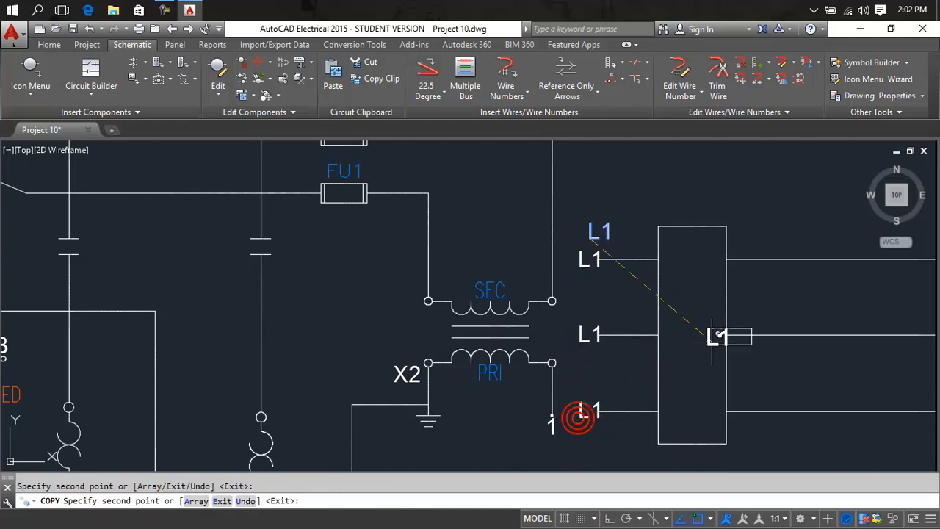
# - Place three more copies of the "L1" text in a vertical column, one above each horizontal line right of the rectangle
pyautogui.scroll(-2, 732, 319)
pyautogui.moveTo(732, 319); pyautogui.dragTo(819, 297, button='middle')
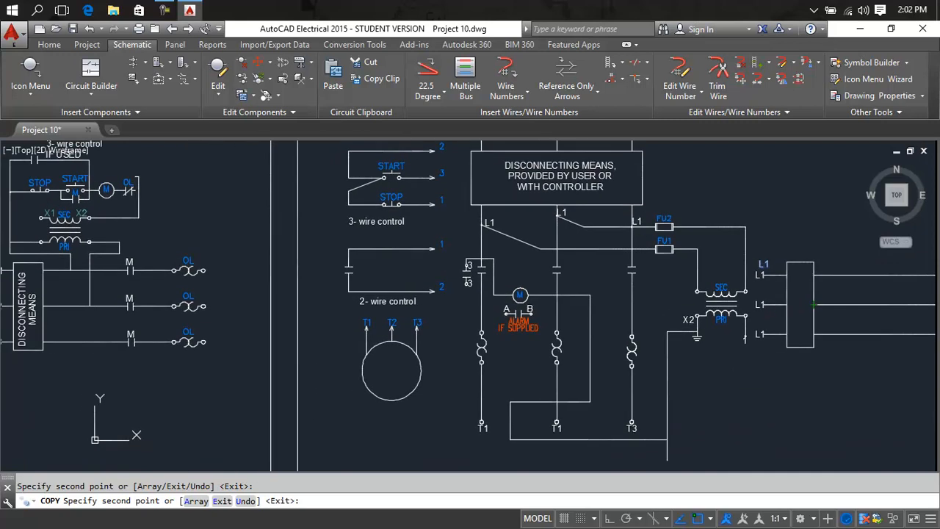
pyautogui.moveTo(813, 304); pyautogui.dragTo(435, 338, button='middle')
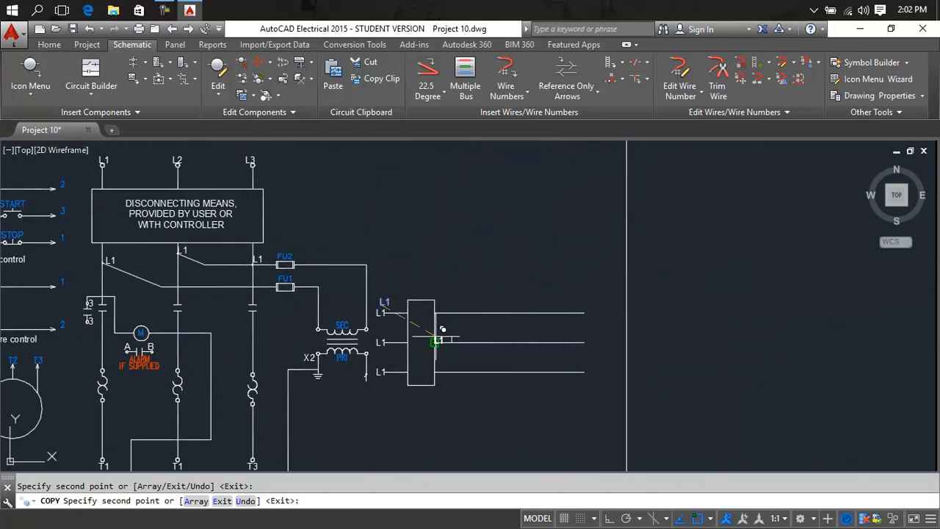
pyautogui.scroll(6, 526, 300)
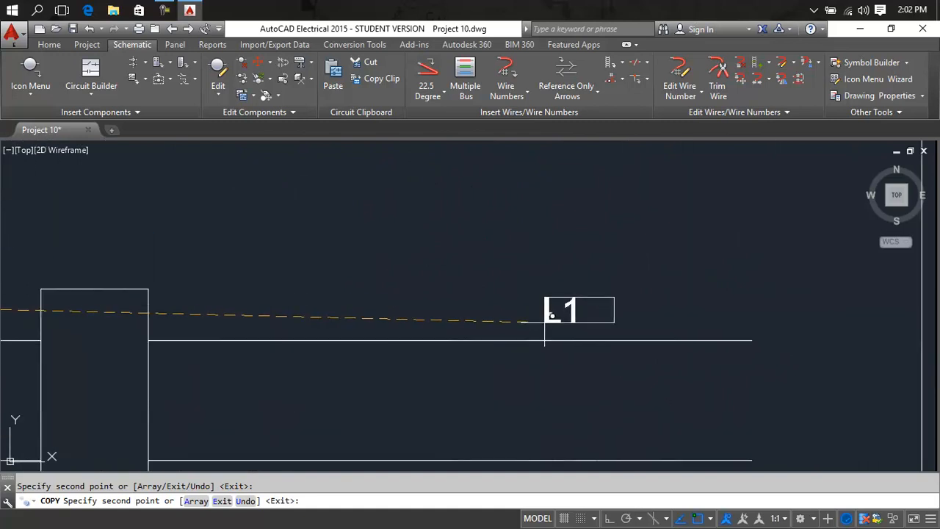
pyautogui.click(542, 311)
pyautogui.moveTo(544, 370); pyautogui.dragTo(541, 235, button='middle')
pyautogui.scroll(3, 541, 235)
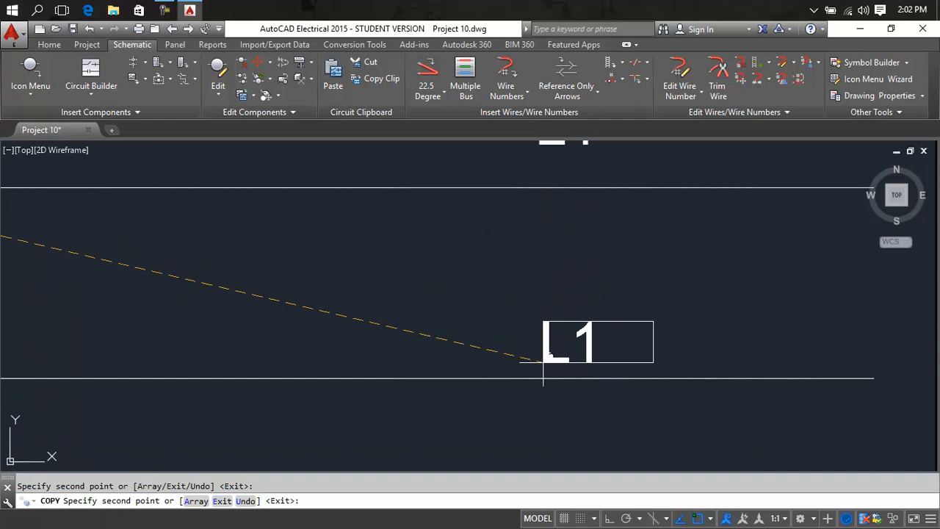
pyautogui.click(539, 350)
pyautogui.moveTo(539, 350); pyautogui.dragTo(541, 168, button='middle')
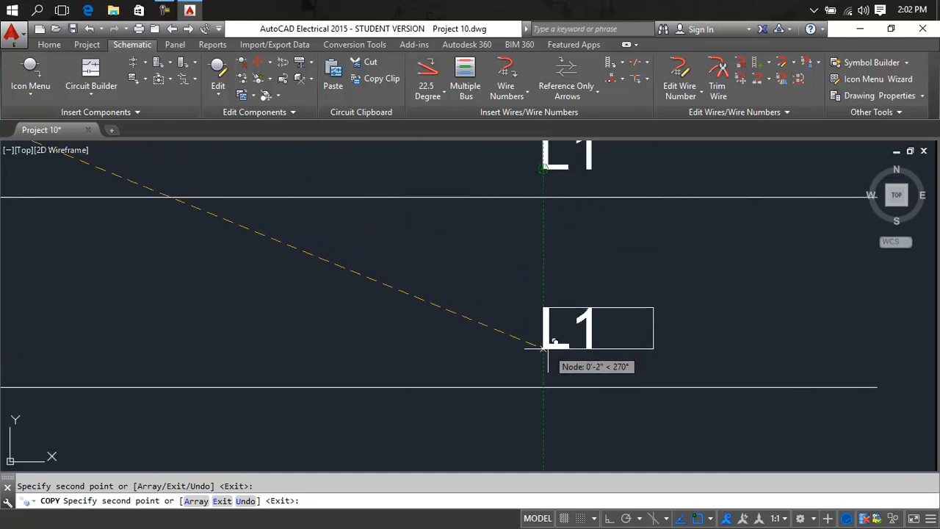
pyautogui.click(543, 340)
pyautogui.press('Return')
# - Move the three "L1" labels above the lines right of the rectangle together, shifting them toward the rectangle
pyautogui.scroll(-6, 577, 286)
pyautogui.moveTo(578, 285)
pyautogui.mouseDown(button='middle')
pyautogui.moveTo(918, 243)
pyautogui.moveTo(646, 214)
pyautogui.mouseUp(button='middle')
pyautogui.scroll(-2, 884, 242)
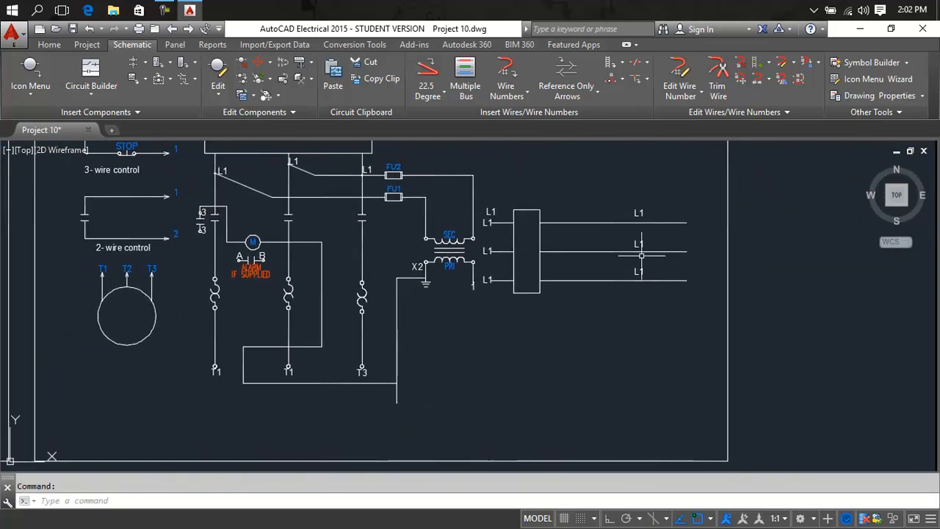
pyautogui.scroll(4, 645, 210)
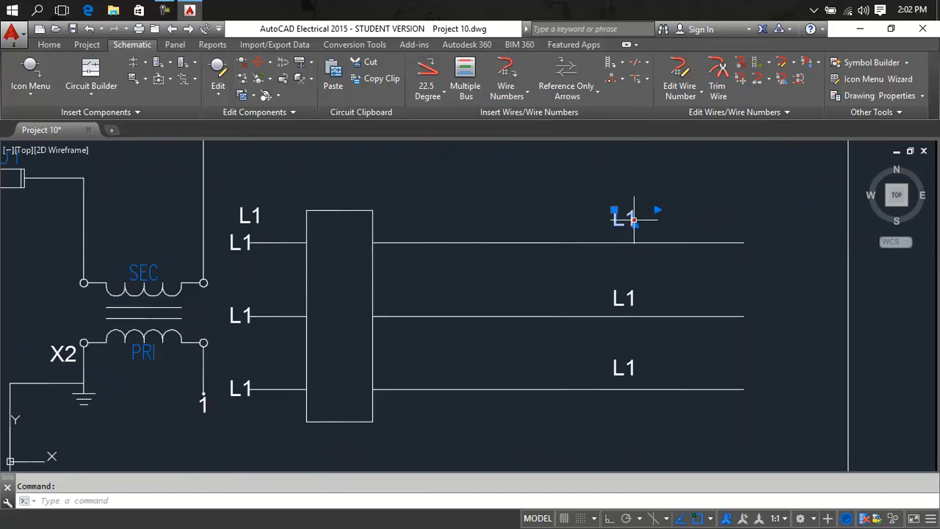
pyautogui.click(630, 292)
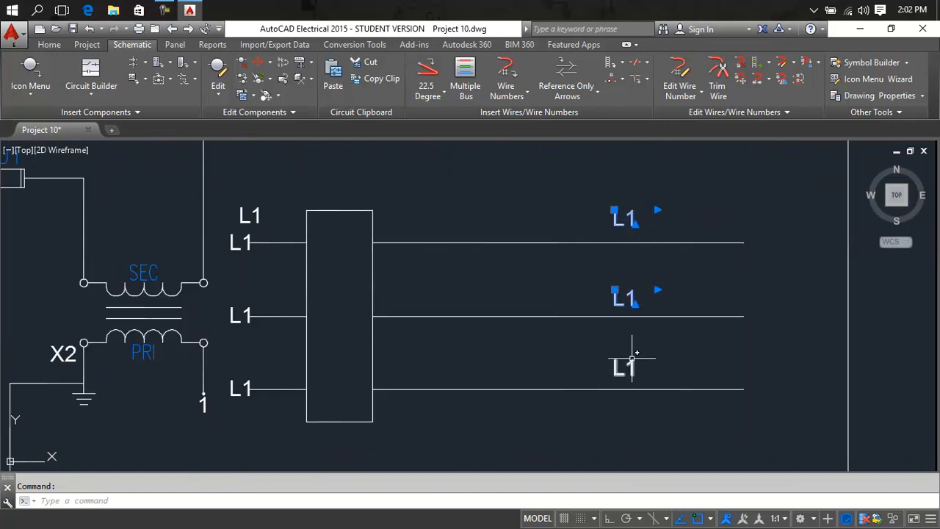
pyautogui.press('Return')
pyautogui.click(623, 351)
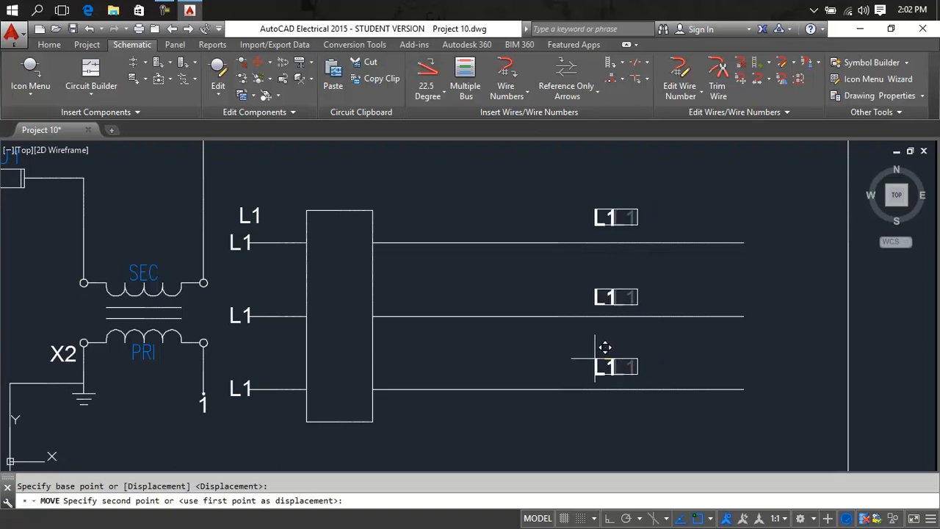
pyautogui.click(541, 349)
pyautogui.press('Escape')
# - Copy the contact component from the third vertical line onto the upper horizontal line, just below its "L1" label
pyautogui.moveTo(563, 367); pyautogui.dragTo(713, 330, button='middle')
pyautogui.scroll(-4, 703, 331)
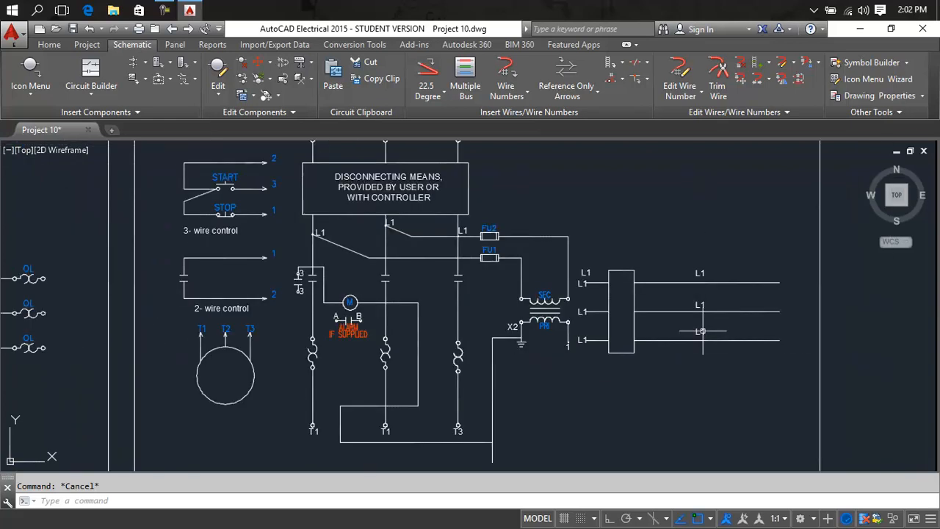
pyautogui.scroll(4, 452, 276)
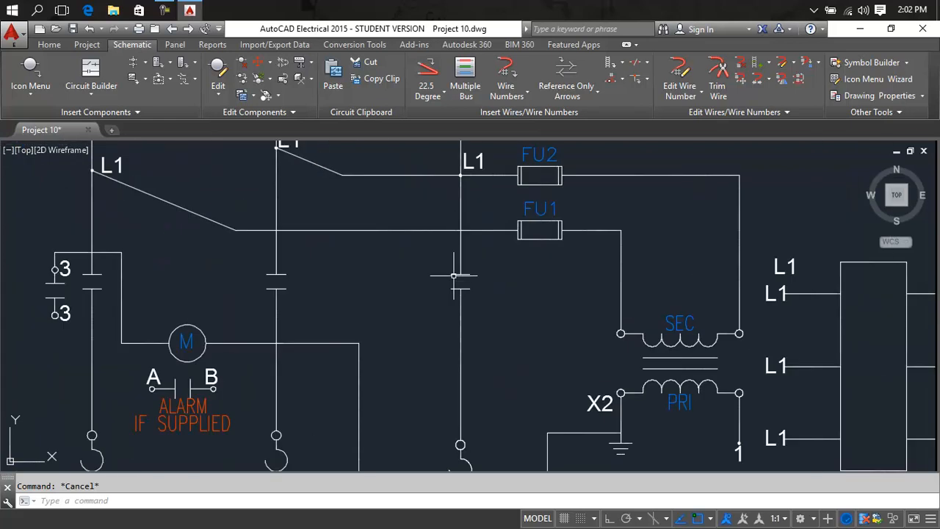
pyautogui.rightClick(455, 276)
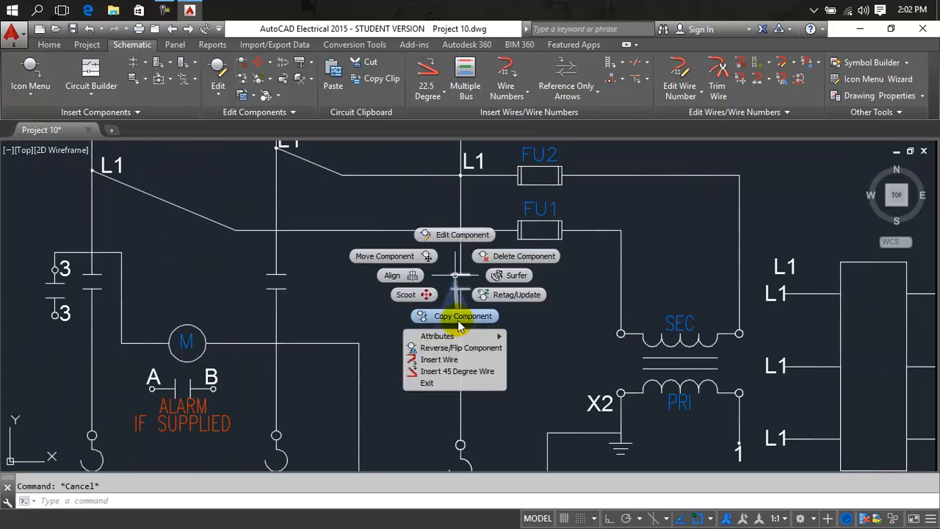
pyautogui.click(399, 315)
pyautogui.scroll(-3, 661, 328)
pyautogui.moveTo(701, 334); pyautogui.dragTo(296, 241, button='middle')
pyautogui.scroll(7, 367, 225)
pyautogui.moveTo(522, 190); pyautogui.dragTo(438, 298, button='middle')
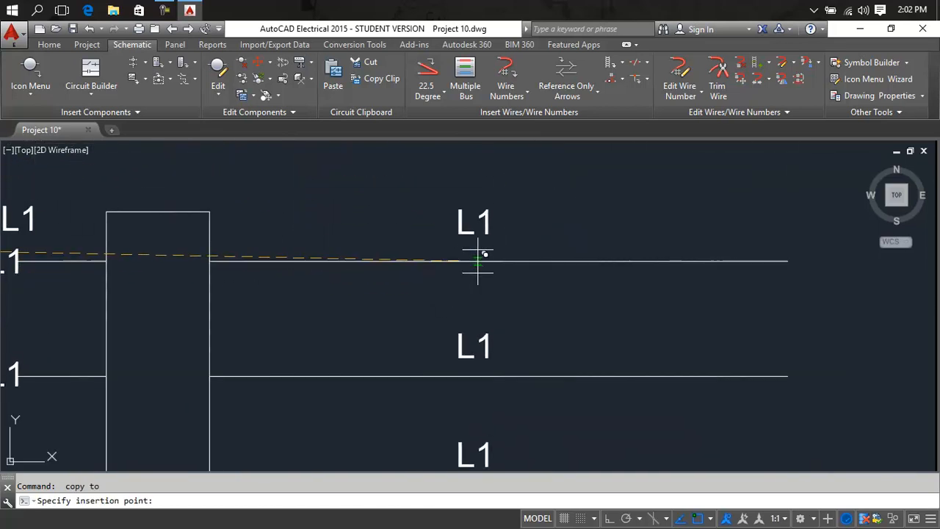
pyautogui.click(473, 261)
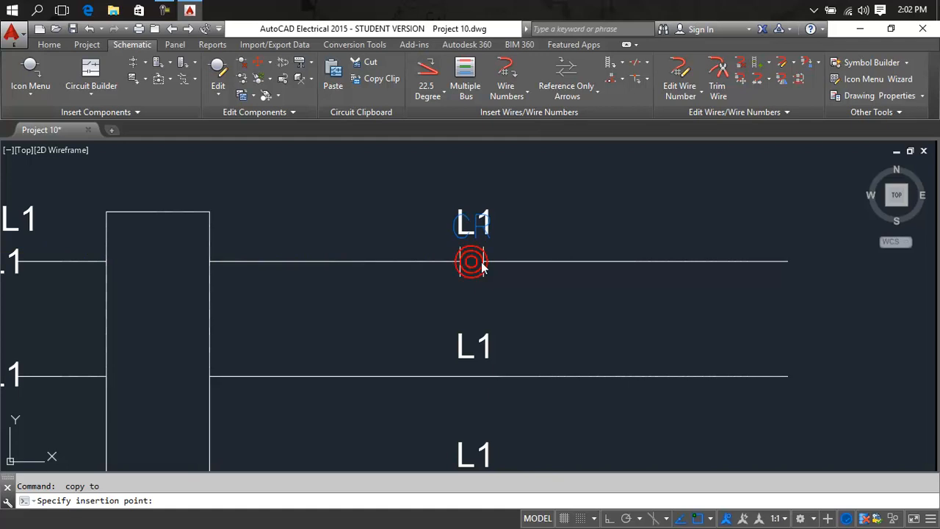
# - Clear the tag and description lines 1 and 2 of the copied contact and accept the component settings
pyautogui.moveTo(323, 176); pyautogui.dragTo(292, 173)
pyautogui.press('BackSpace')
pyautogui.doubleClick(461, 170)
pyautogui.press('BackSpace')
pyautogui.doubleClick(464, 190)
pyautogui.press('BackSpace')
pyautogui.click(449, 403)
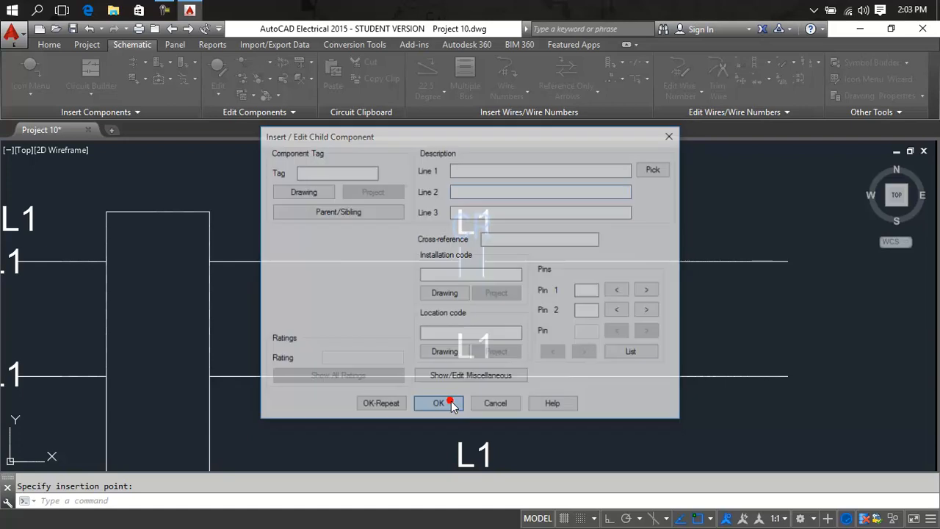
# - Copy the upper line's contact component onto the middle horizontal line below its "L1" label, accepting the component settings
pyautogui.scroll(-2, 497, 285)
pyautogui.moveTo(497, 284); pyautogui.dragTo(497, 247, button='middle')
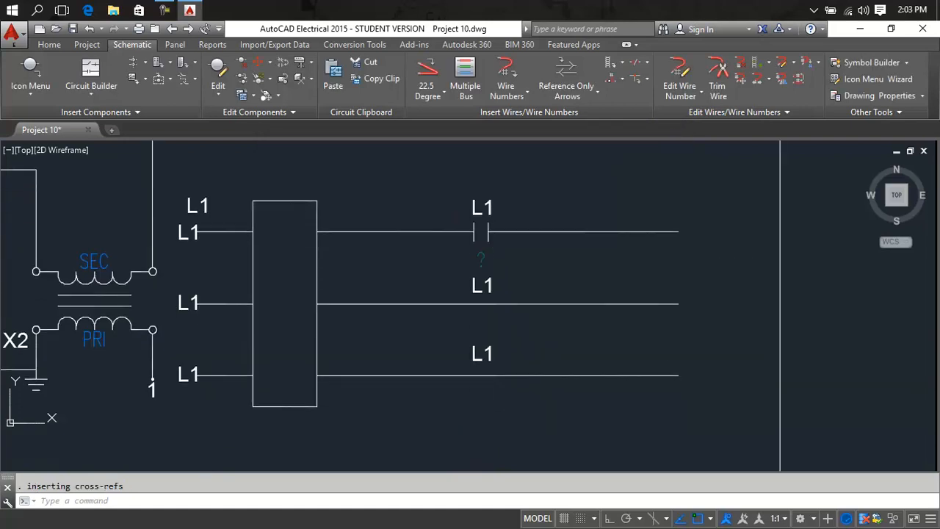
pyautogui.click(488, 236)
pyautogui.rightClick(489, 236)
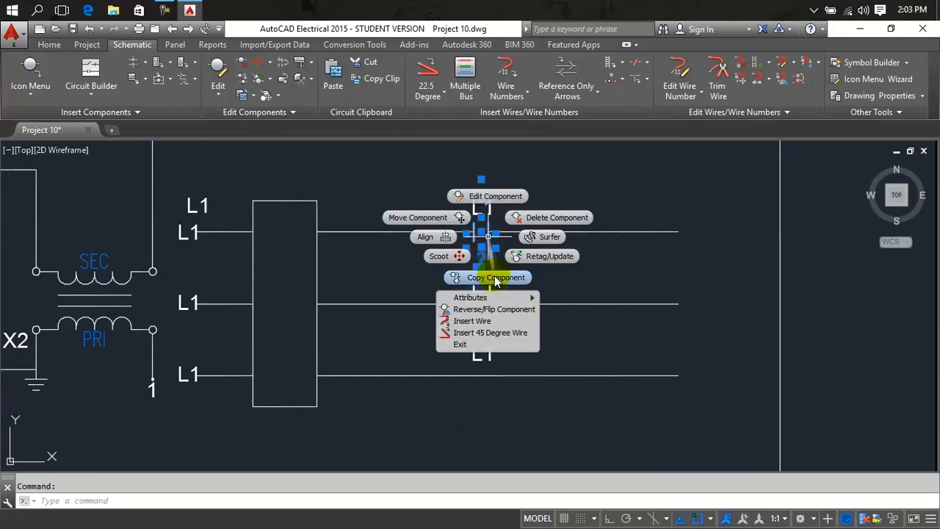
pyautogui.click(489, 275)
pyautogui.scroll(6, 492, 294)
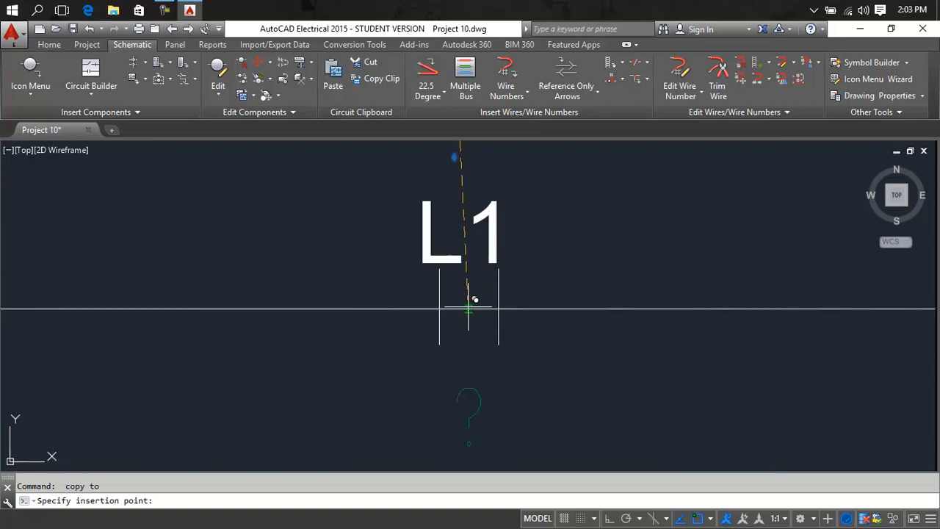
pyautogui.click(454, 342)
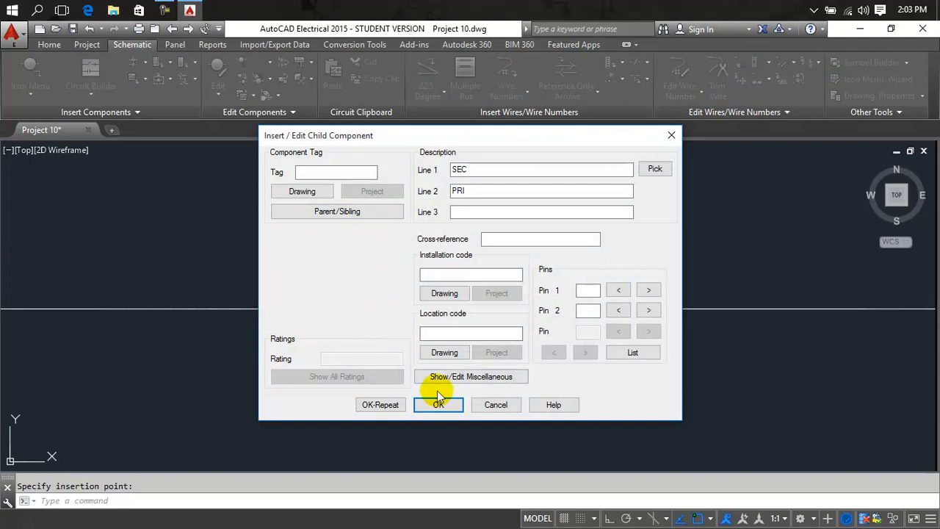
pyautogui.click(442, 401)
# - Copy the middle line's contact component onto the lower horizontal line below its "L1" label, accepting the component settings
pyautogui.scroll(-2, 465, 348)
pyautogui.moveTo(465, 344); pyautogui.dragTo(492, 195, button='middle')
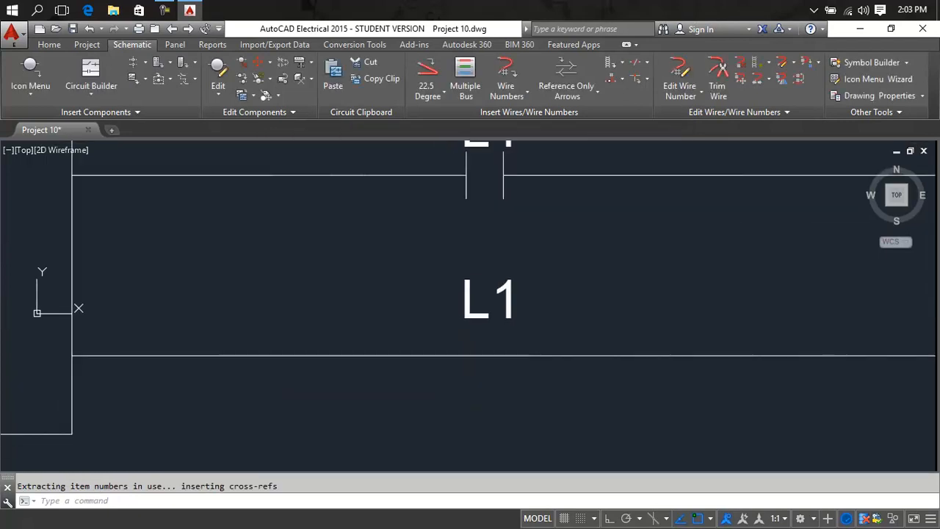
pyautogui.rightClick(500, 184)
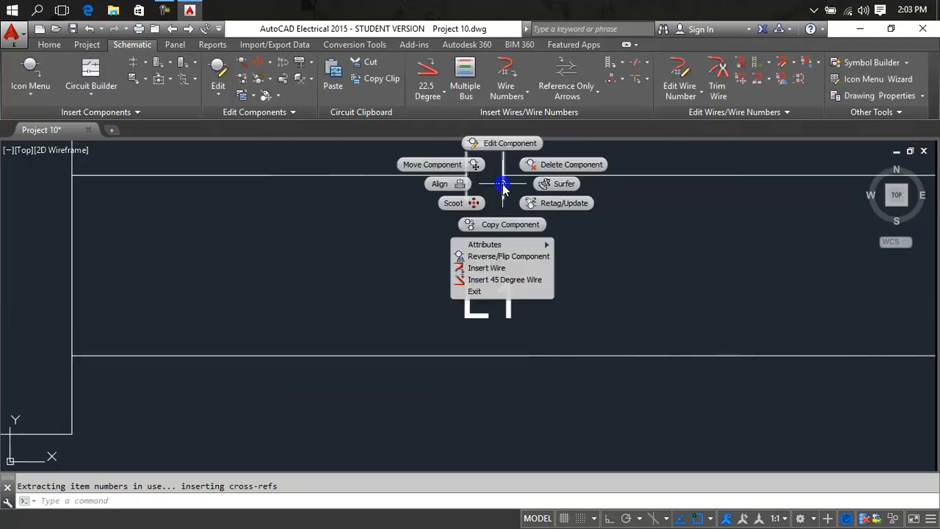
pyautogui.click(508, 221)
pyautogui.click(485, 355)
pyautogui.click(455, 404)
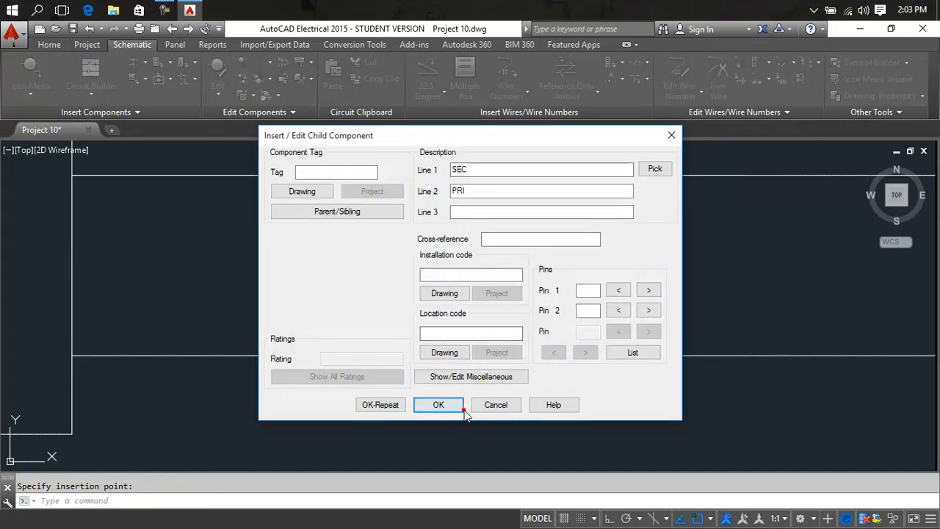
# - Hide the "?" attribute below the contact on the upper horizontal line
pyautogui.scroll(-5, 487, 297)
pyautogui.press('Escape')
pyautogui.rightClick(509, 262)
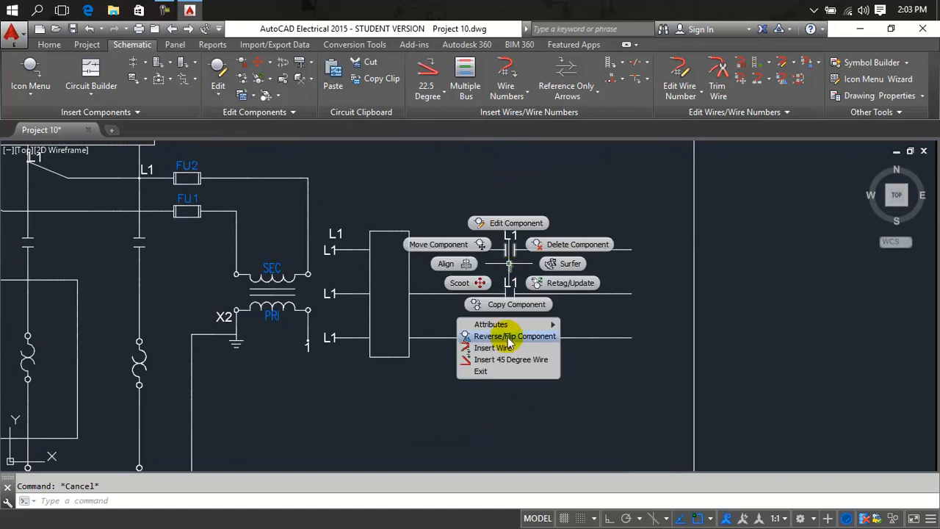
pyautogui.moveTo(512, 327)
pyautogui.click(588, 336)
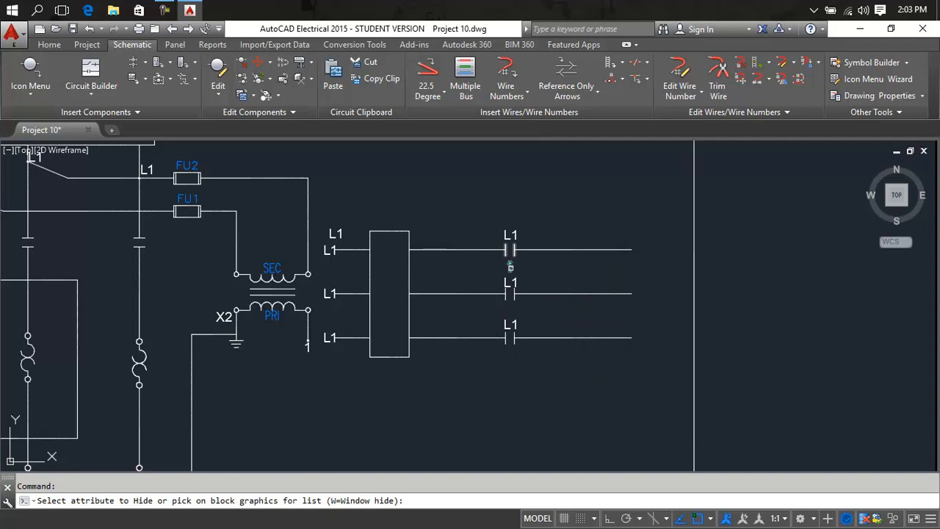
pyautogui.click(510, 268)
pyautogui.press('Escape')
pyautogui.scroll(6, 523, 283)
pyautogui.click(495, 285)
pyautogui.write('MM')
pyautogui.press('Return')
pyautogui.click(495, 285)
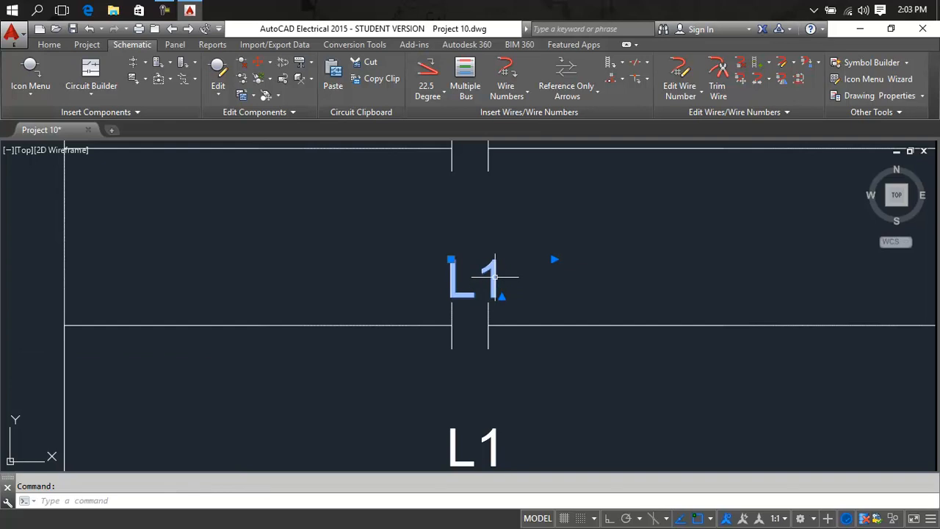
pyautogui.press('Return')
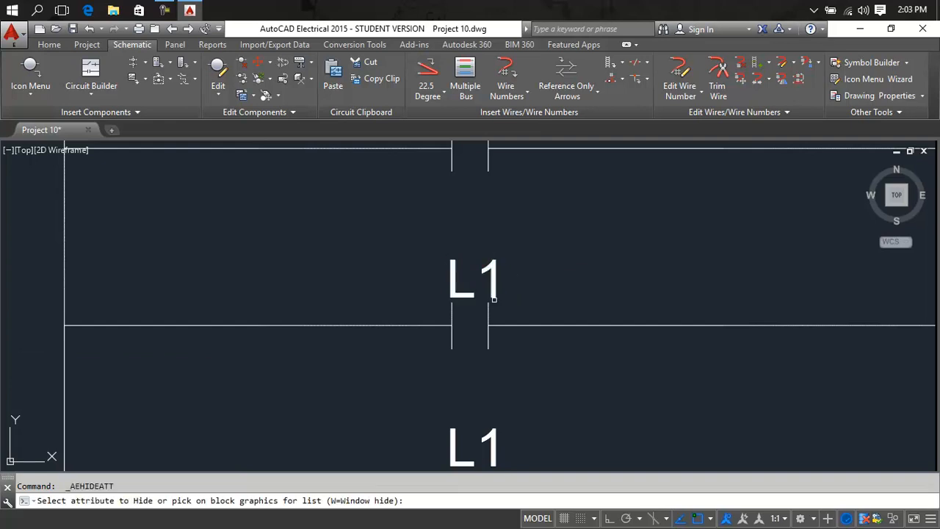
pyautogui.click(493, 296)
pyautogui.press('Escape')
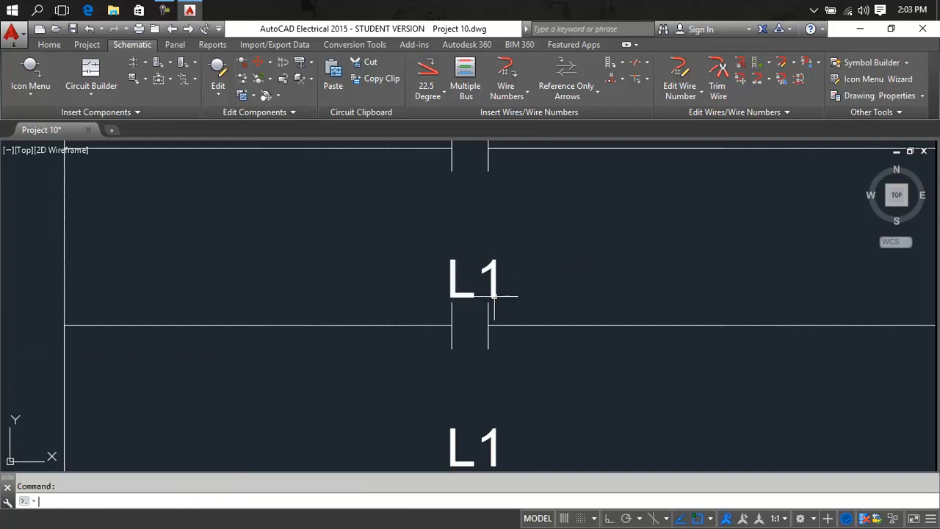
pyautogui.click(493, 297)
pyautogui.press('Escape')
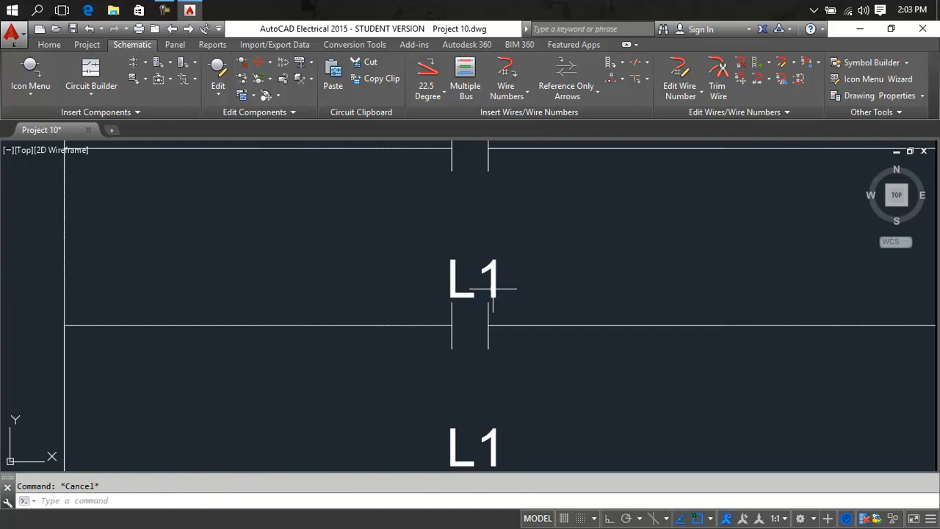
# - Move the "L1" label above the middle horizontal line's contact slightly up and to the left
pyautogui.write('m')
pyautogui.press('Return')
pyautogui.click(489, 290)
pyautogui.press('Return')
pyautogui.click(490, 292)
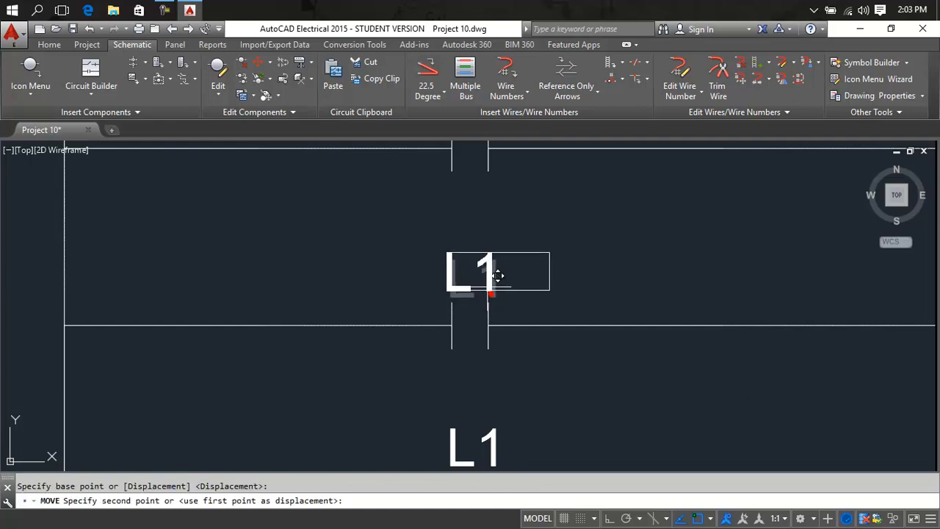
pyautogui.click(486, 284)
pyautogui.press('Escape')
# - Copy the overload component from the T1 vertical line onto the right end of the upper horizontal line, accepting the component settings
pyautogui.scroll(-7, 521, 286)
pyautogui.moveTo(524, 286); pyautogui.dragTo(629, 295, button='middle')
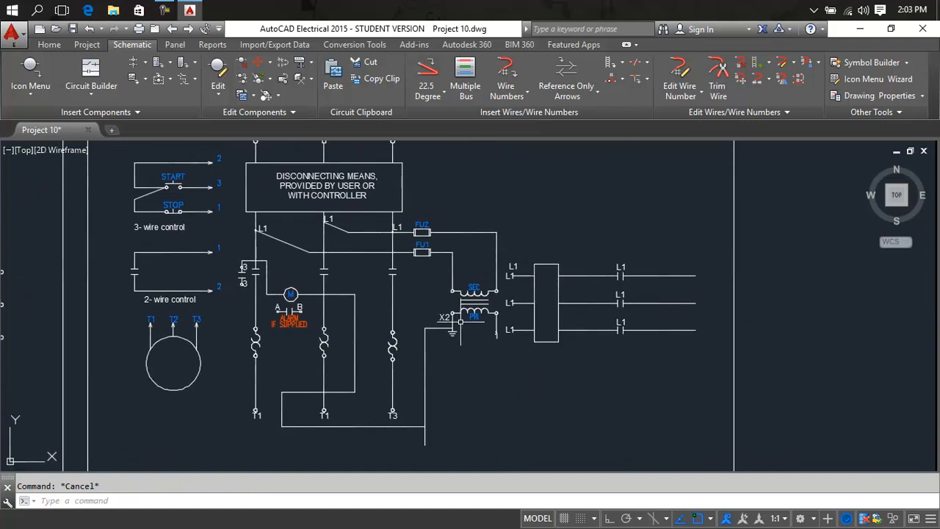
pyautogui.rightClick(257, 345)
pyautogui.click(269, 380)
pyautogui.scroll(-5, 269, 379)
pyautogui.moveTo(266, 375); pyautogui.dragTo(297, 359, button='middle')
pyautogui.scroll(5, 353, 330)
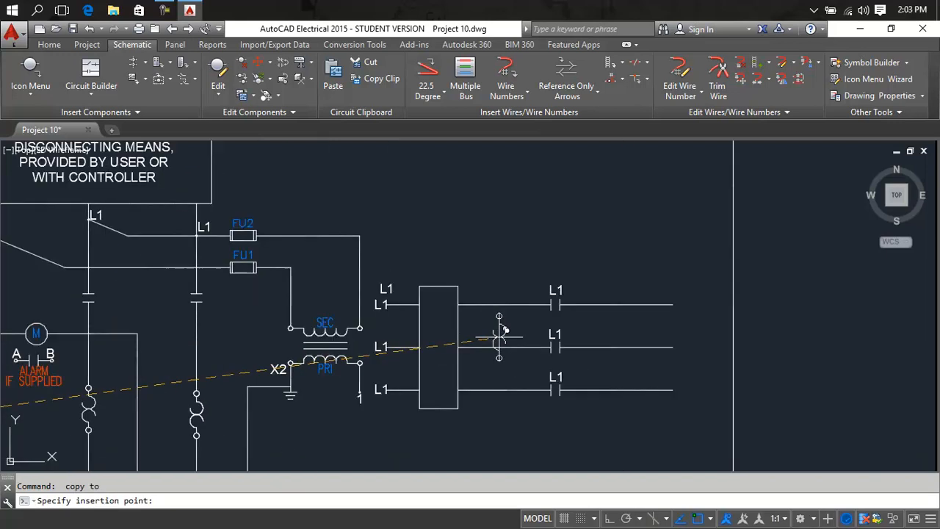
pyautogui.scroll(6, 551, 327)
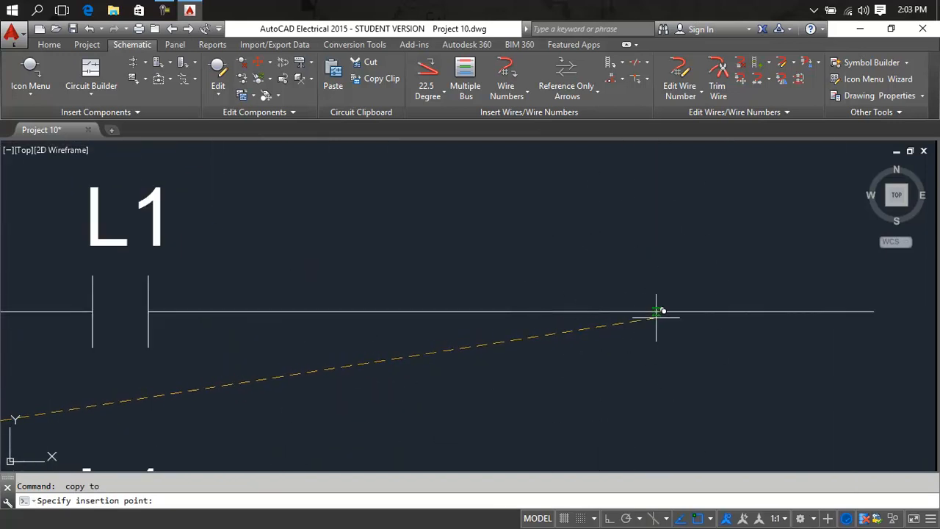
pyautogui.click(730, 312)
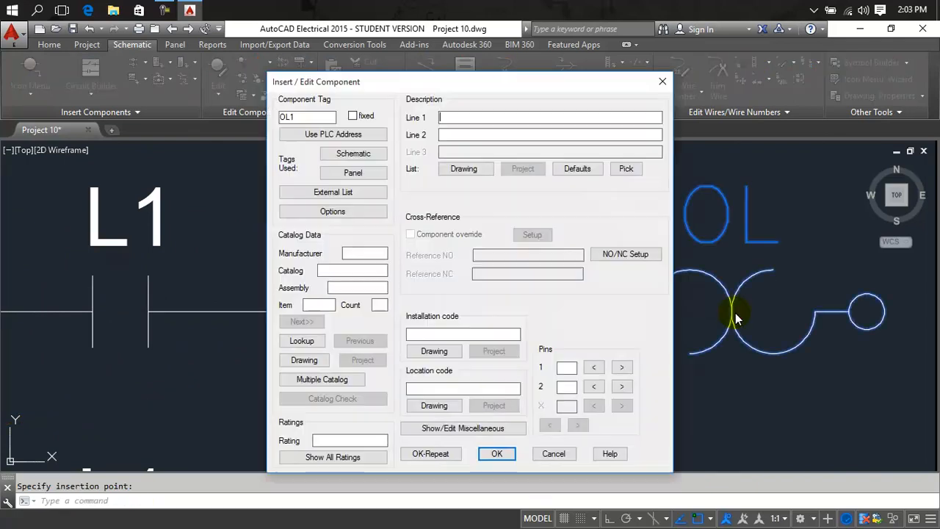
pyautogui.click(496, 454)
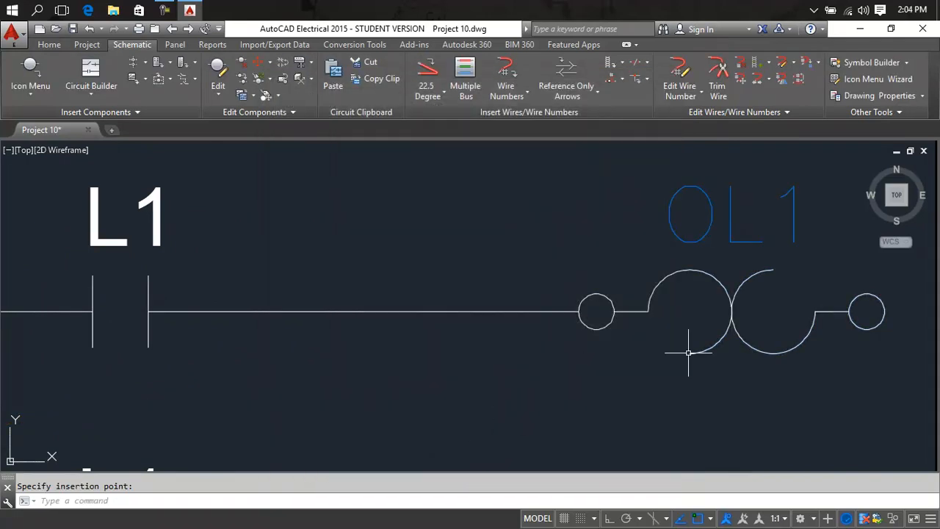
# - Copy the upper line's overload component onto the right end of the middle horizontal line, accepting the component settings
pyautogui.scroll(-5, 691, 353)
pyautogui.moveTo(692, 353); pyautogui.dragTo(447, 279, button='middle')
pyautogui.scroll(2, 466, 274)
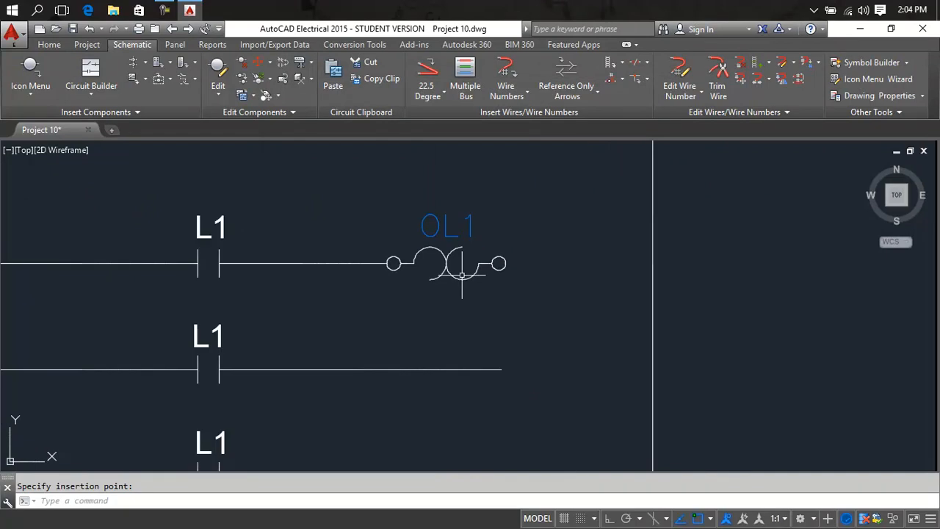
pyautogui.click(459, 282)
pyautogui.rightClick(460, 283)
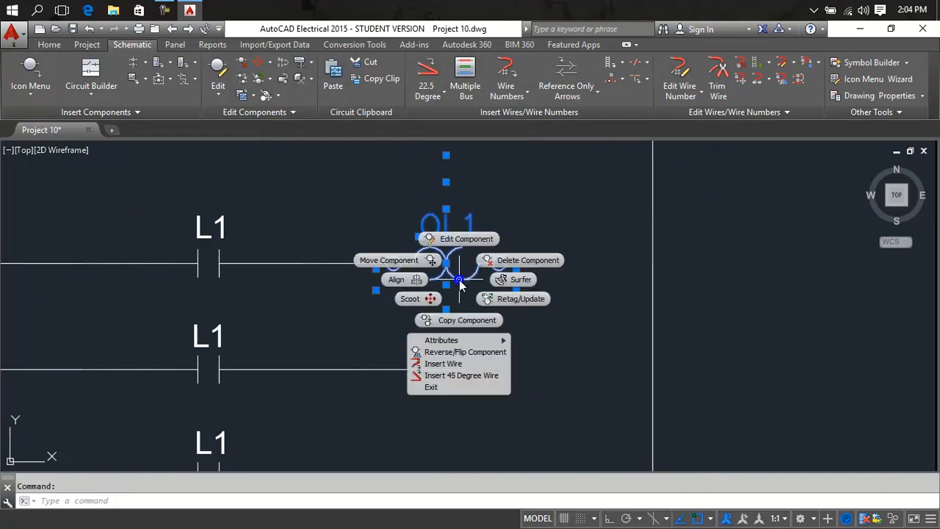
pyautogui.click(461, 319)
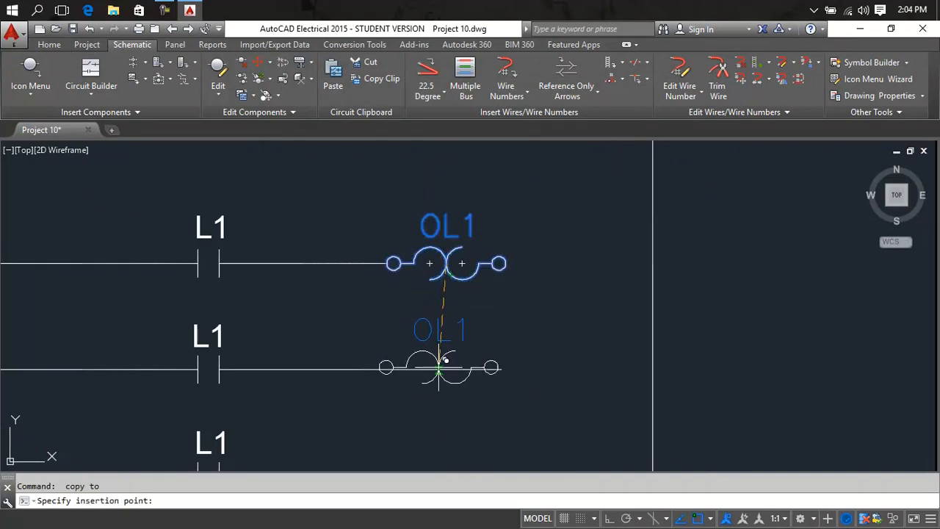
pyautogui.scroll(4, 444, 362)
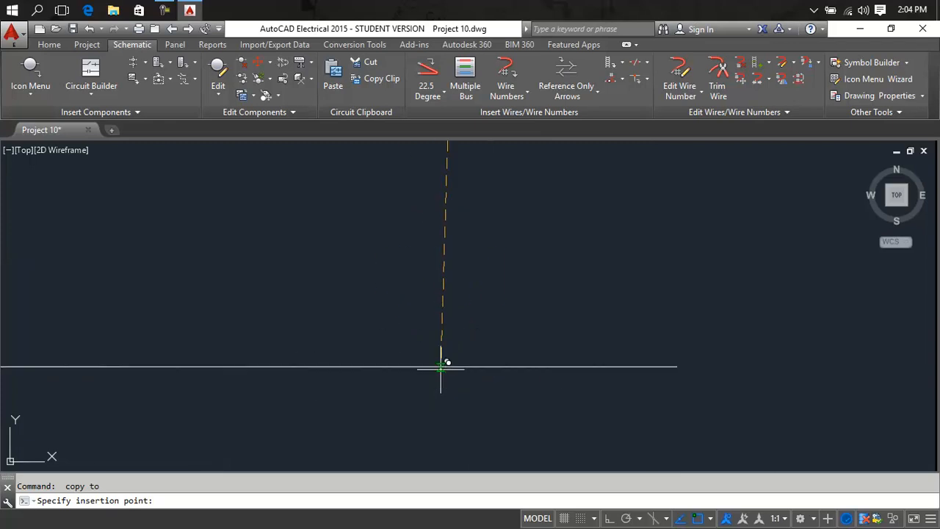
pyautogui.click(450, 368)
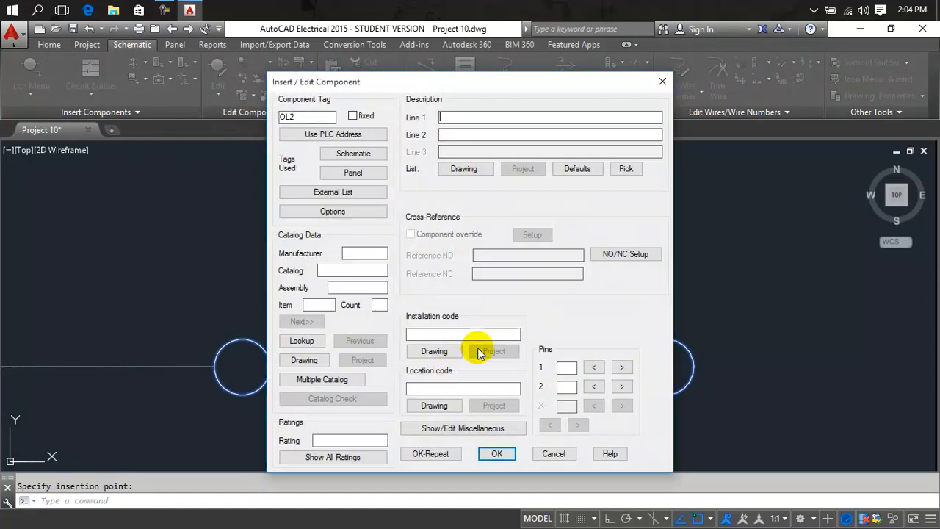
pyautogui.click(498, 455)
# - Copy the middle line's overload component onto the right end of the lower horizontal line, accepting the component settings
pyautogui.rightClick(467, 405)
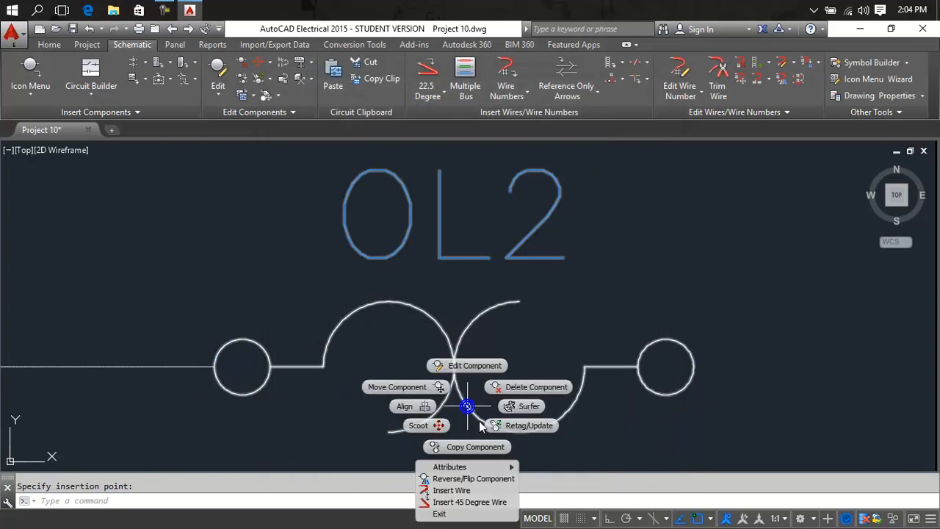
pyautogui.click(472, 447)
pyautogui.moveTo(483, 430); pyautogui.dragTo(495, 259, button='middle')
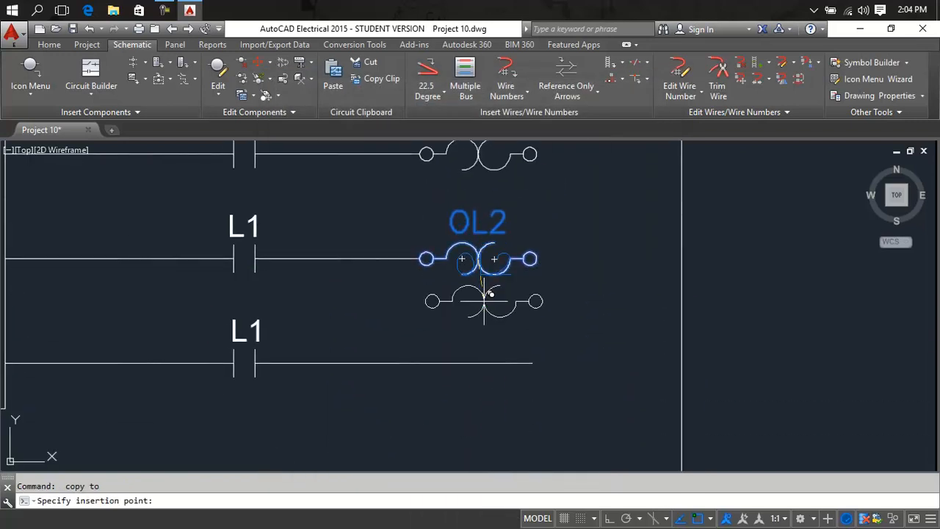
pyautogui.scroll(5, 484, 356)
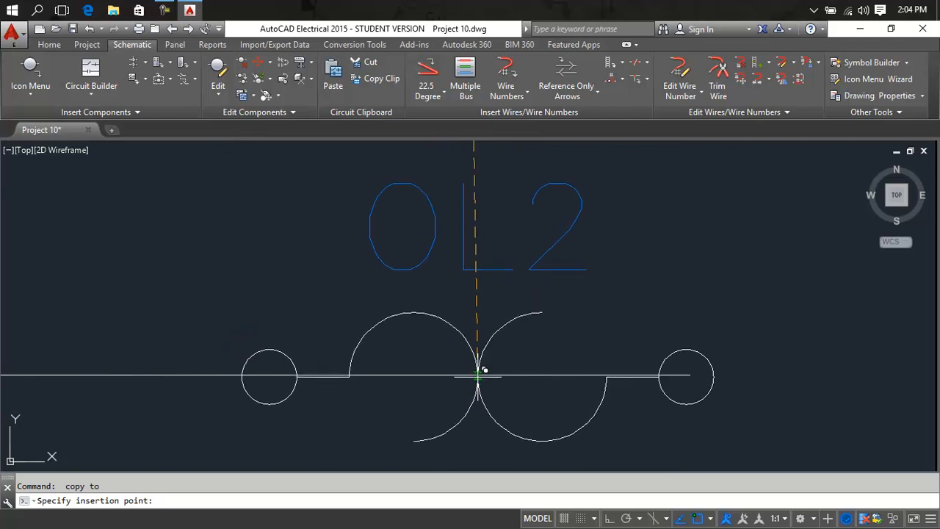
pyautogui.click(484, 365)
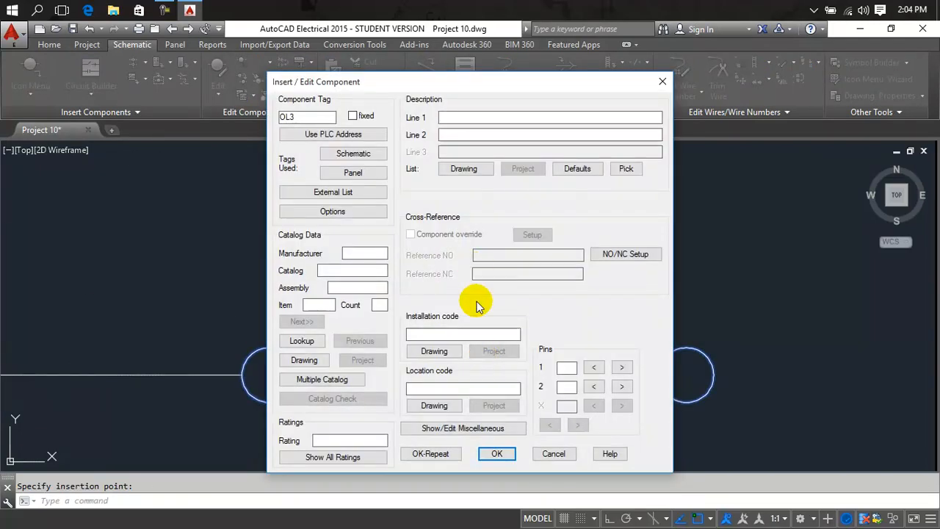
pyautogui.click(495, 453)
# - Copy the vertical "DISCONNECTING MEANS" text from the reference schematic into the empty rectangle of the new schematic
pyautogui.scroll(-15, 639, 332)
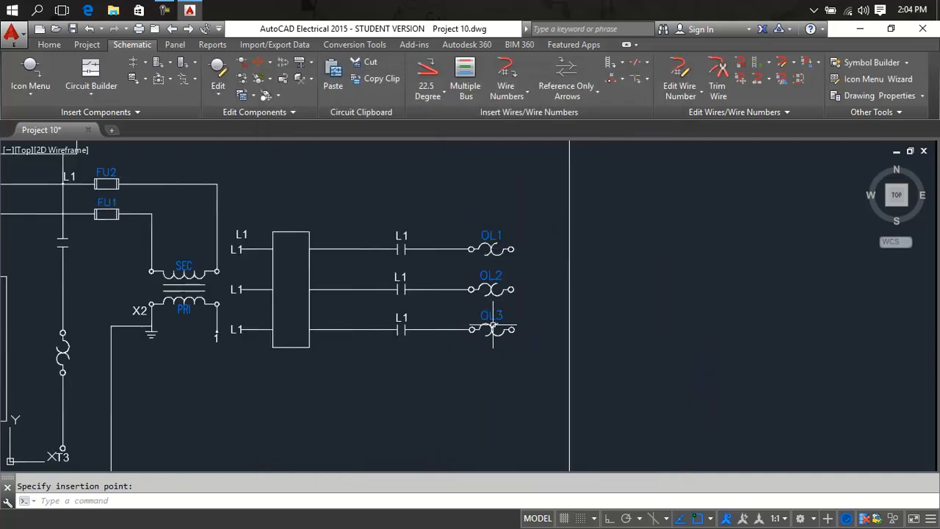
pyautogui.moveTo(585, 328); pyautogui.dragTo(589, 302, button='middle')
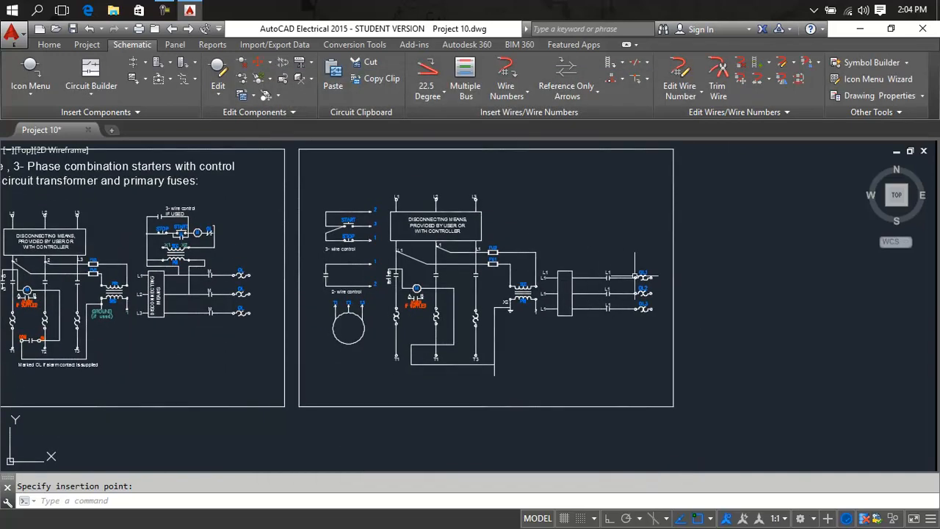
pyautogui.scroll(5, 643, 278)
pyautogui.scroll(-5, 613, 362)
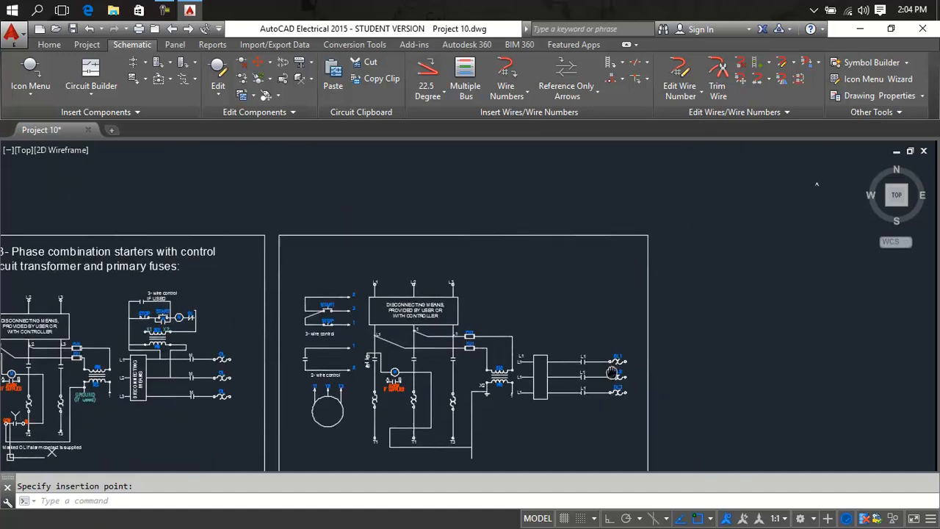
pyautogui.scroll(4, 209, 269)
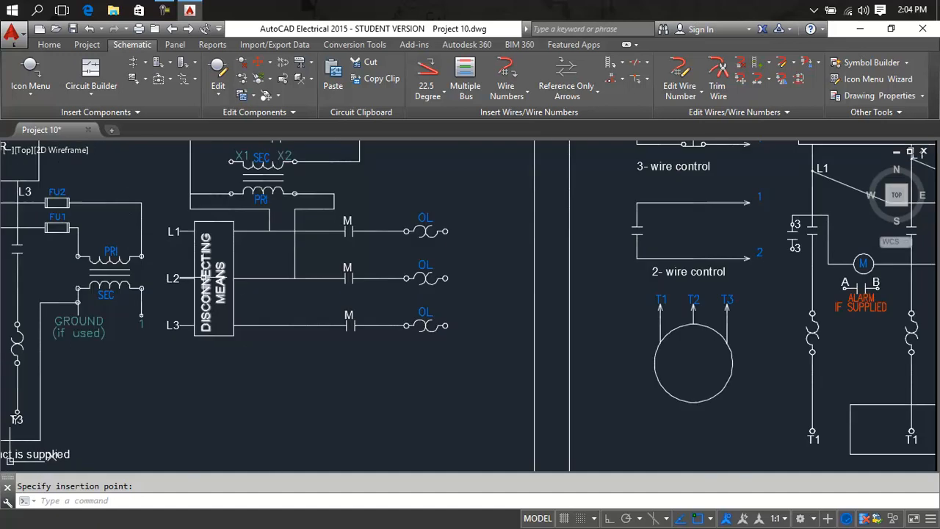
pyautogui.click(203, 278)
pyautogui.rightClick(205, 282)
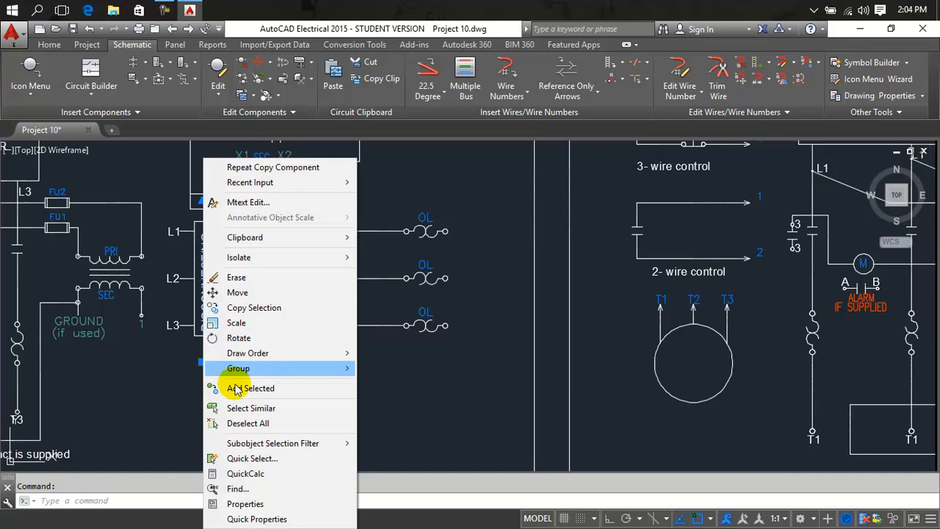
pyautogui.click(250, 308)
pyautogui.scroll(-4, 250, 308)
pyautogui.scroll(2, 168, 303)
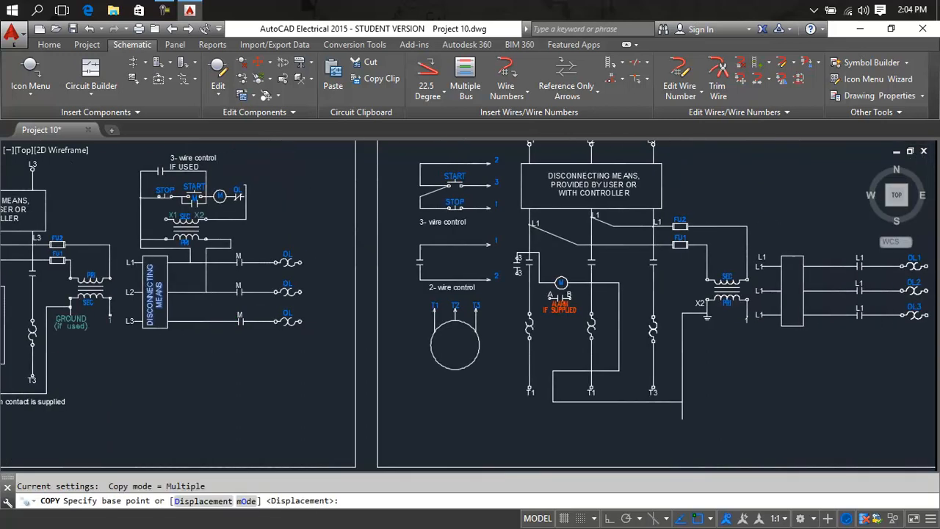
pyautogui.click(163, 343)
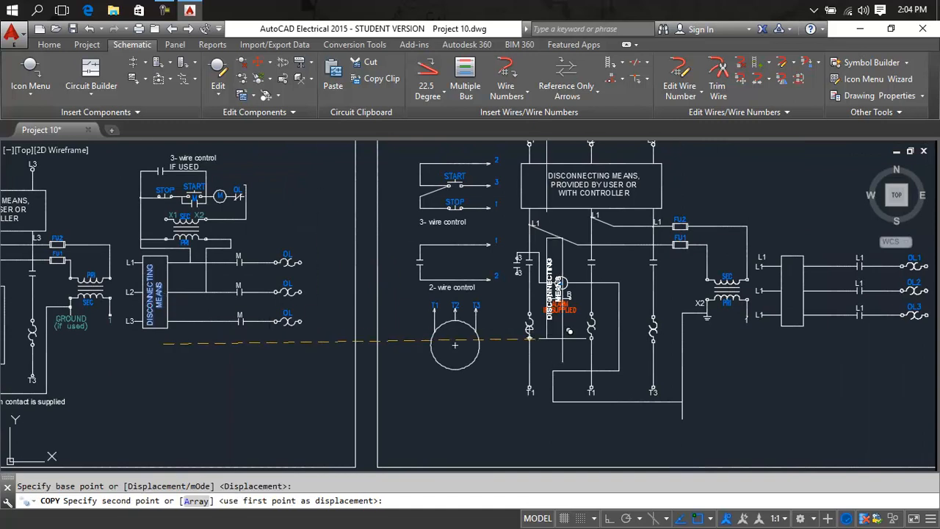
pyautogui.moveTo(754, 354); pyautogui.dragTo(487, 377, button='middle')
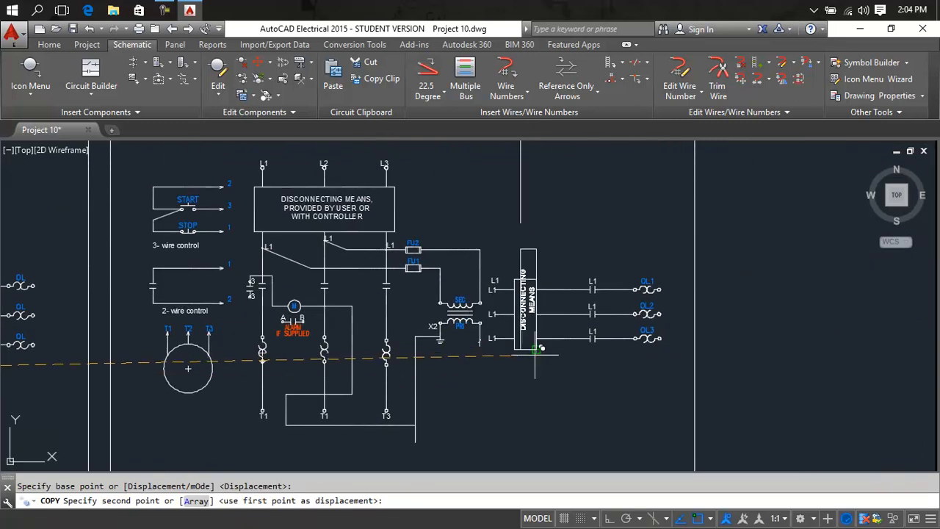
pyautogui.click(530, 361)
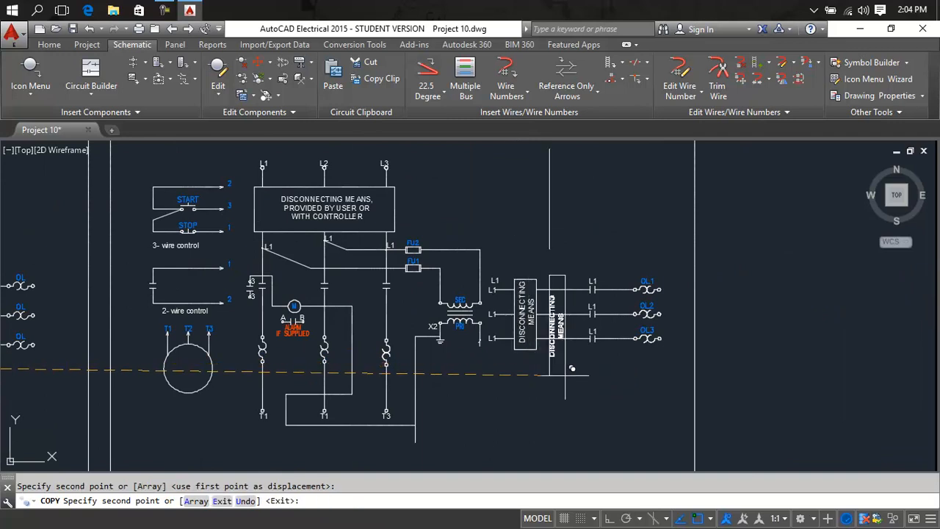
pyautogui.press('Escape')
pyautogui.scroll(5, 528, 345)
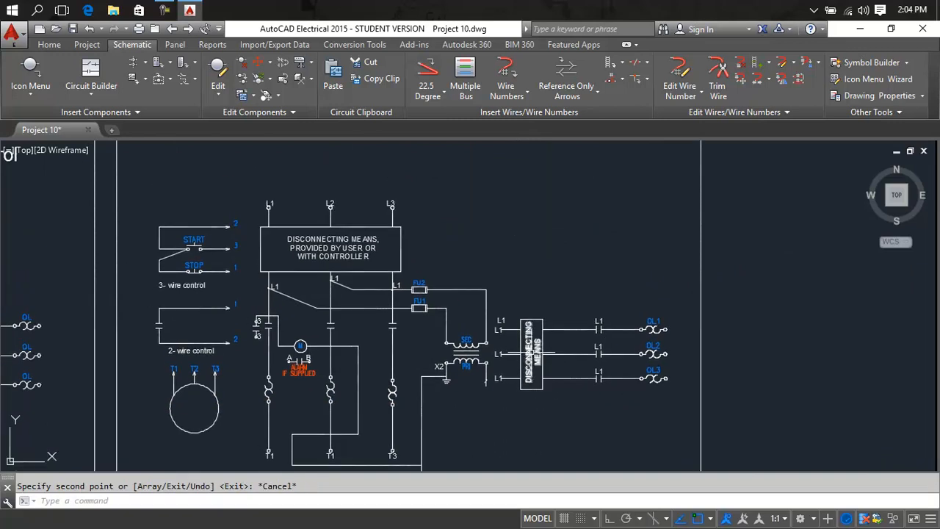
pyautogui.click(525, 342)
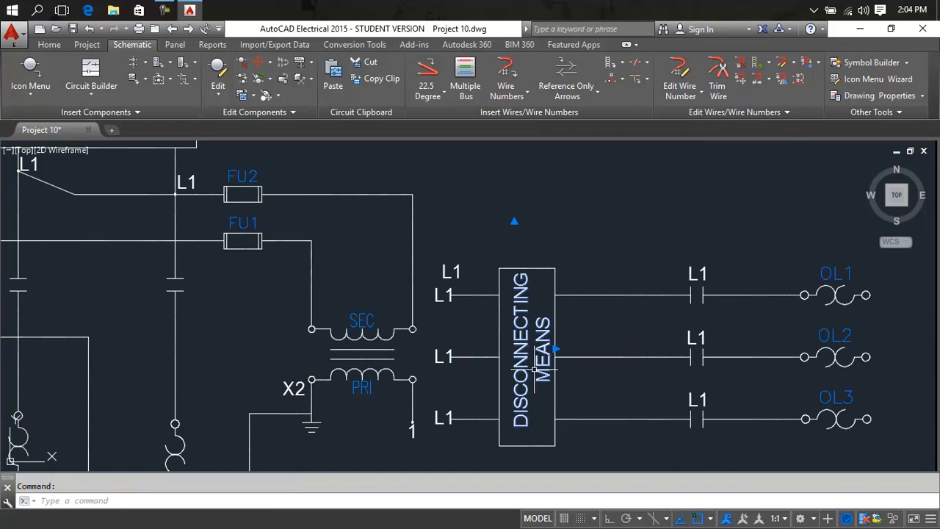
pyautogui.write('ro')
pyautogui.press('Return')
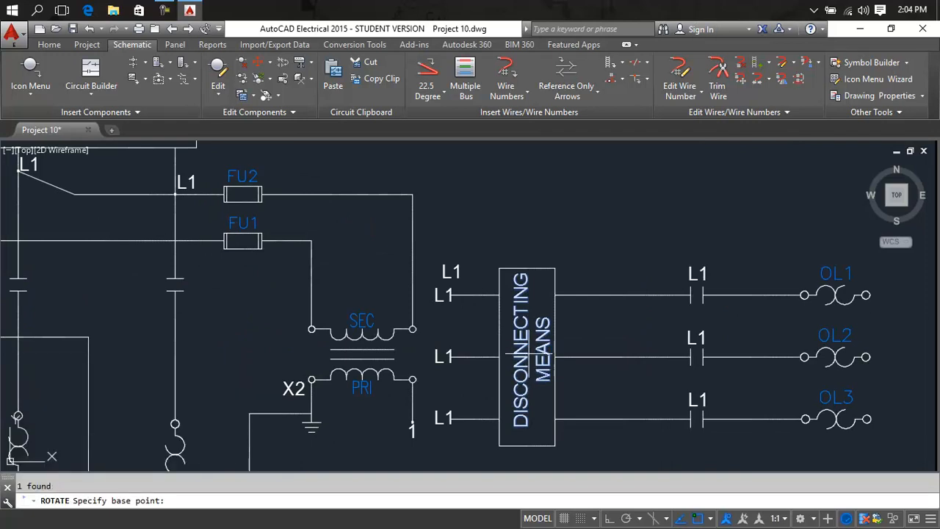
pyautogui.click(527, 354)
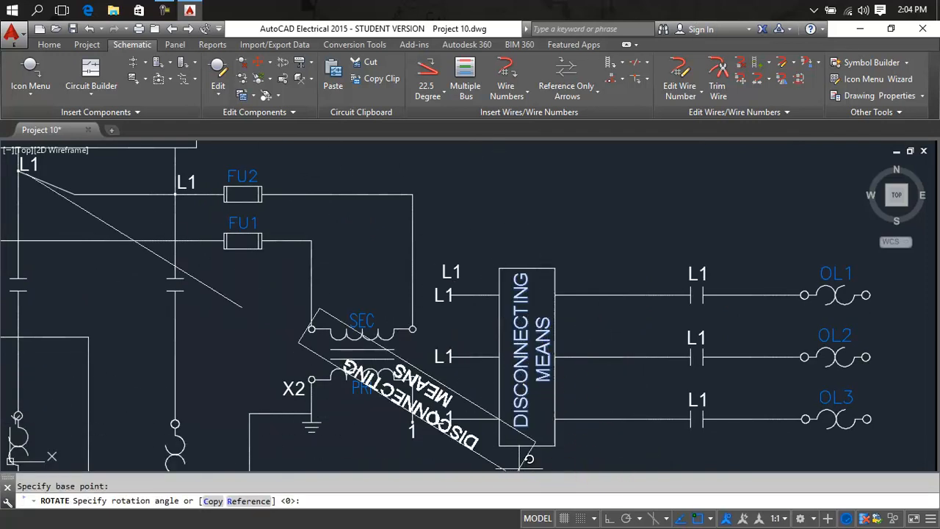
pyautogui.moveTo(462, 411); pyautogui.dragTo(470, 244, button='middle')
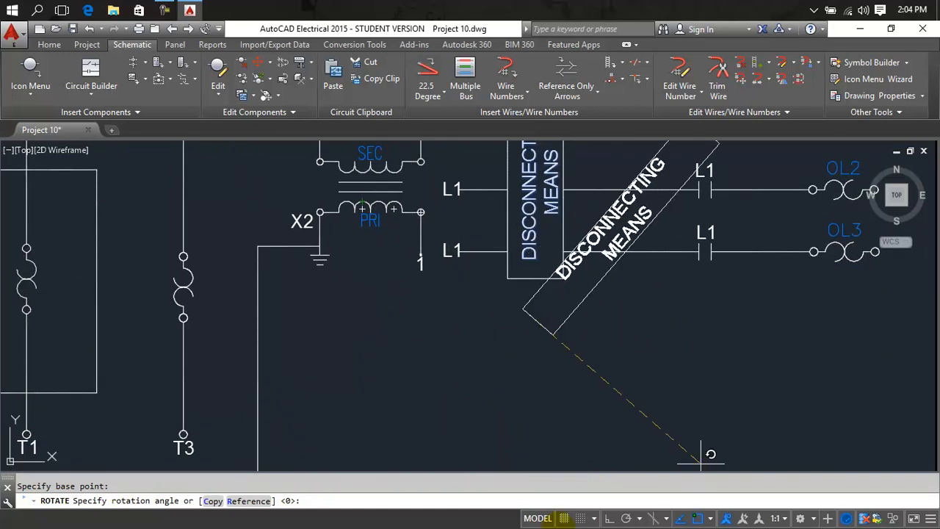
pyautogui.press('Escape')
# - Draw a horizontal line in the empty area above the vertical disconnecting-means block of the new schematic
pyautogui.scroll(-3, 462, 342)
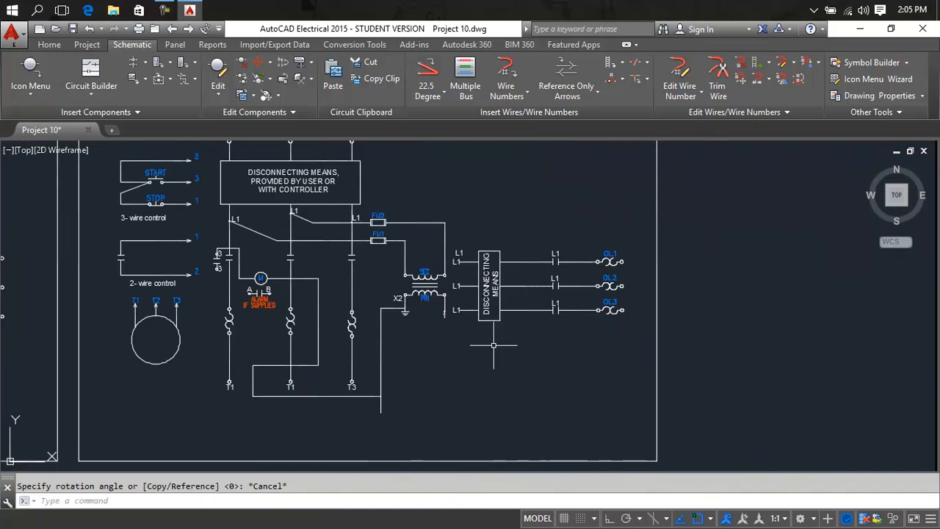
pyautogui.scroll(-3, 505, 342)
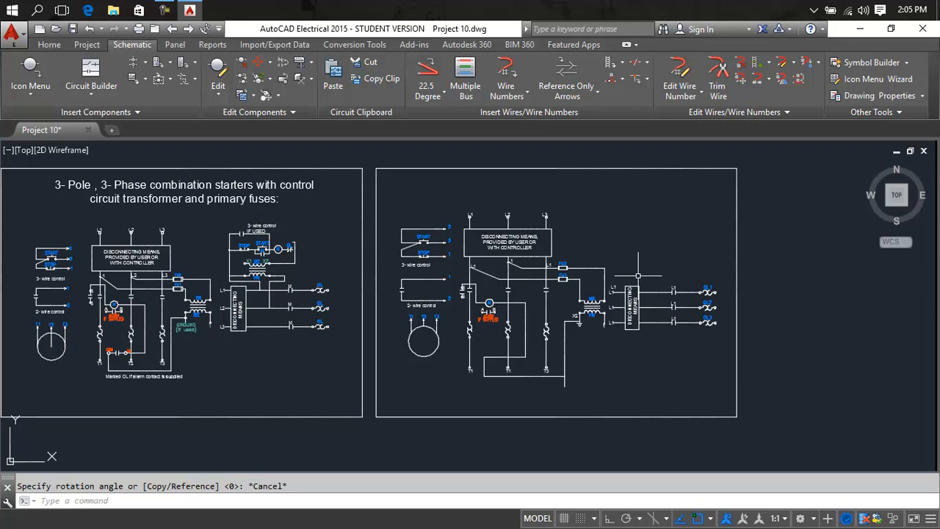
pyautogui.scroll(2, 637, 275)
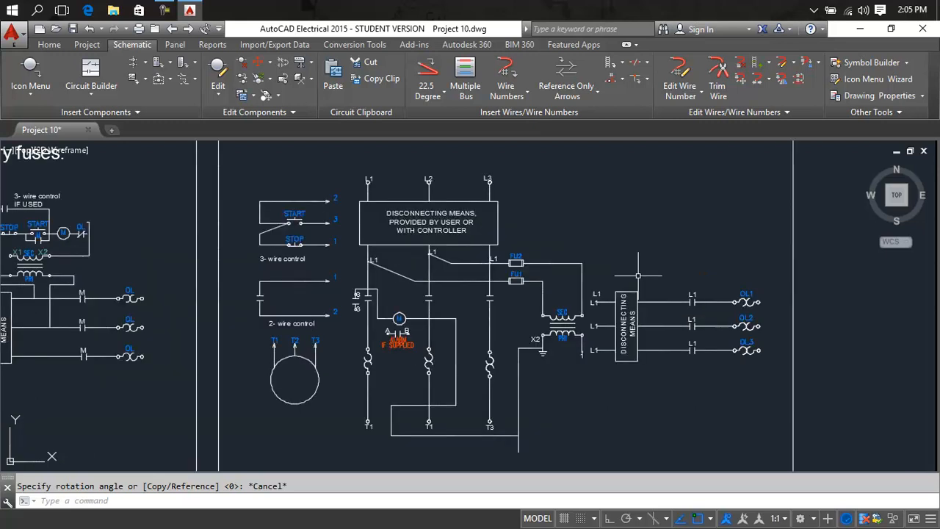
pyautogui.moveTo(611, 248); pyautogui.dragTo(607, 286, button='middle')
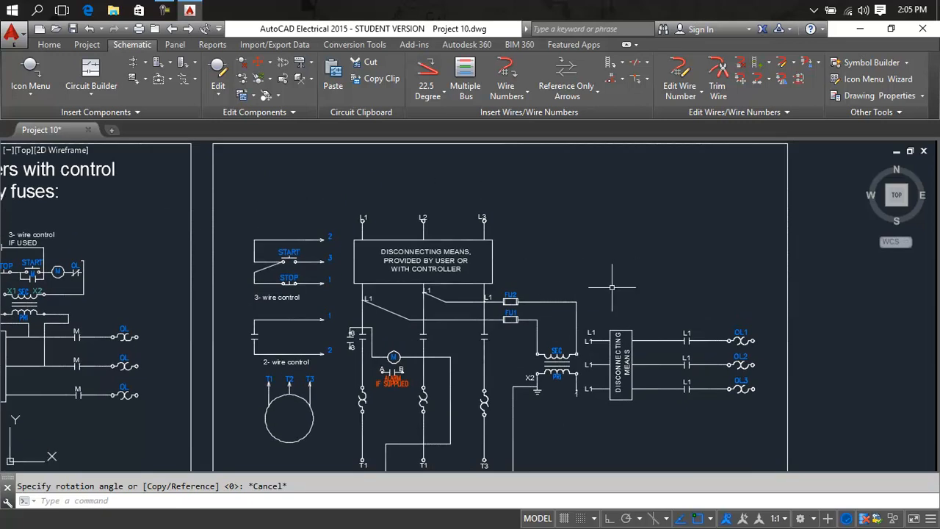
pyautogui.press('Return')
pyautogui.click(564, 281)
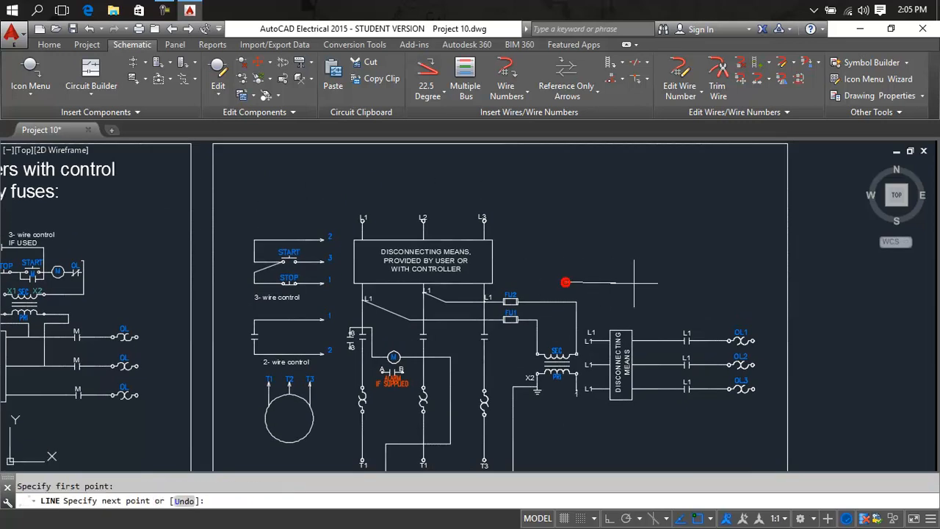
pyautogui.click(708, 281)
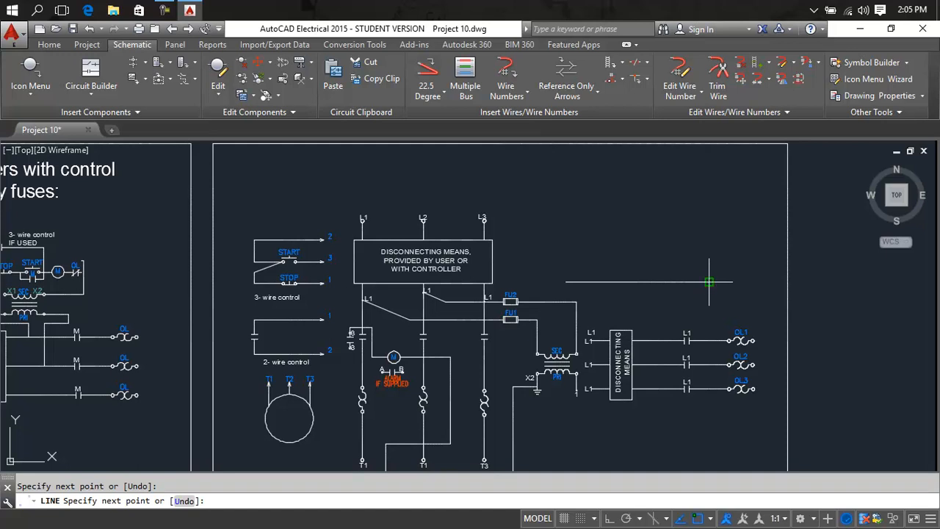
pyautogui.press('Escape')
# - Copy the SEC/PRI transformer from the reference's 3-wire control circuit to above the new schematic's vertical disconnecting-means block, accepting the component settings
pyautogui.scroll(-4, 653, 278)
pyautogui.scroll(2, 433, 312)
pyautogui.scroll(2, 433, 311)
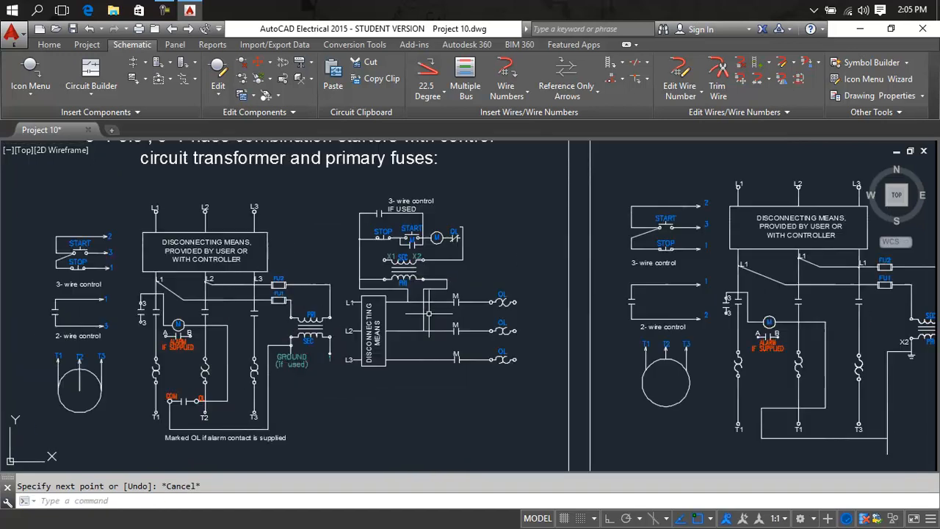
pyautogui.moveTo(431, 312); pyautogui.dragTo(204, 334, button='middle')
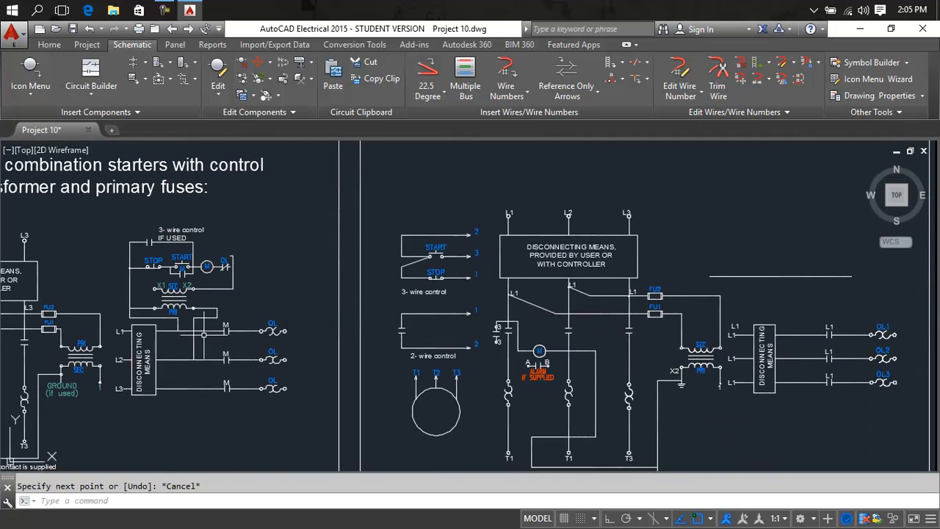
pyautogui.rightClick(180, 298)
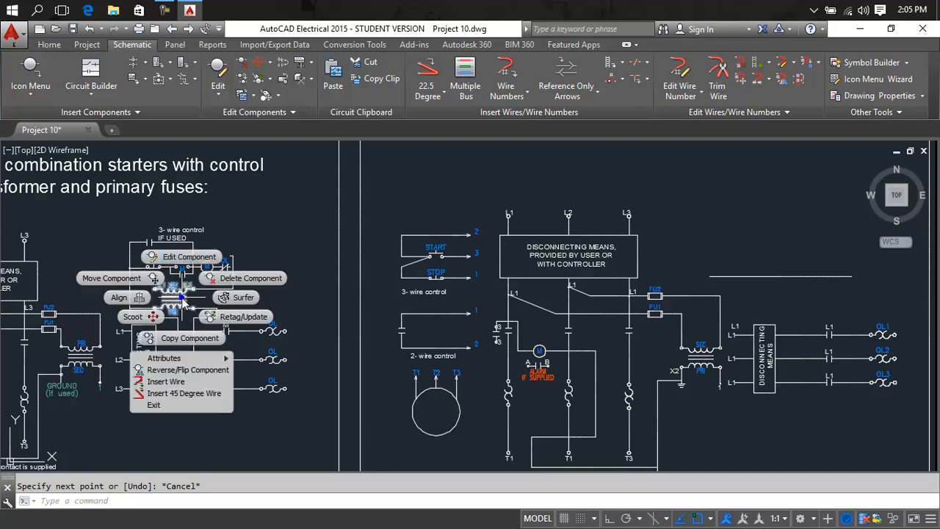
pyautogui.click(185, 339)
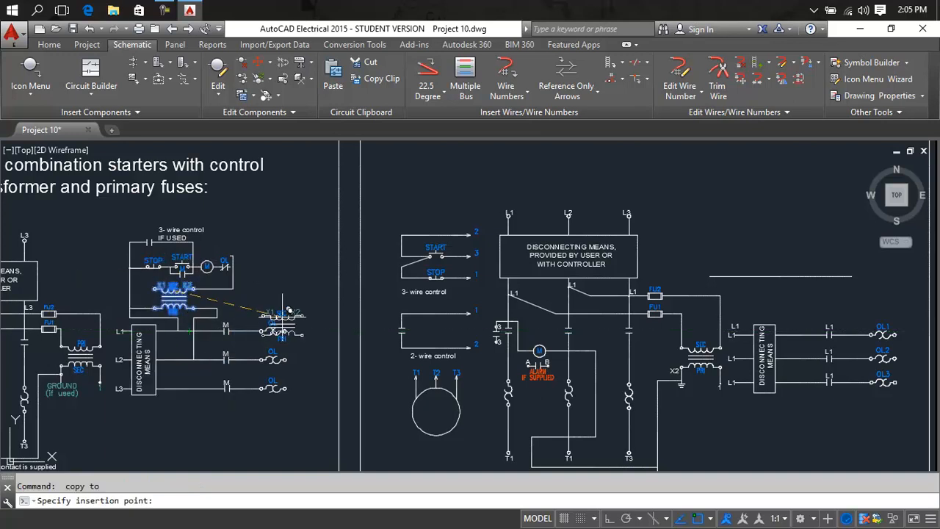
pyautogui.moveTo(530, 305); pyautogui.dragTo(374, 328, button='middle')
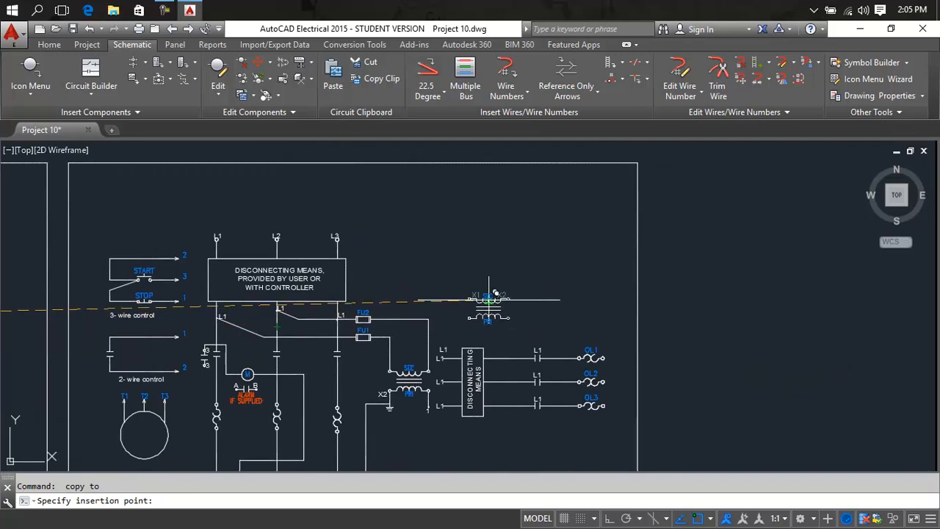
pyautogui.scroll(4, 494, 293)
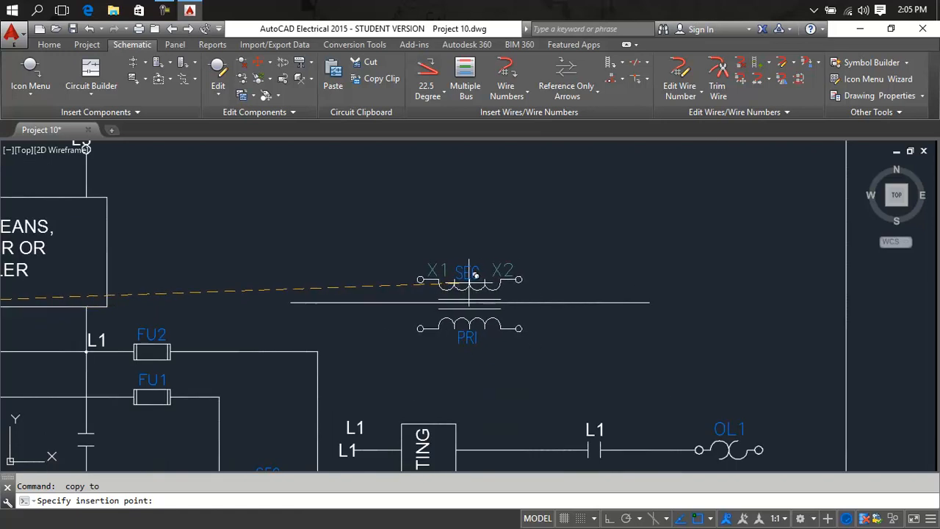
pyautogui.scroll(-4, 476, 283)
pyautogui.scroll(-3, 473, 278)
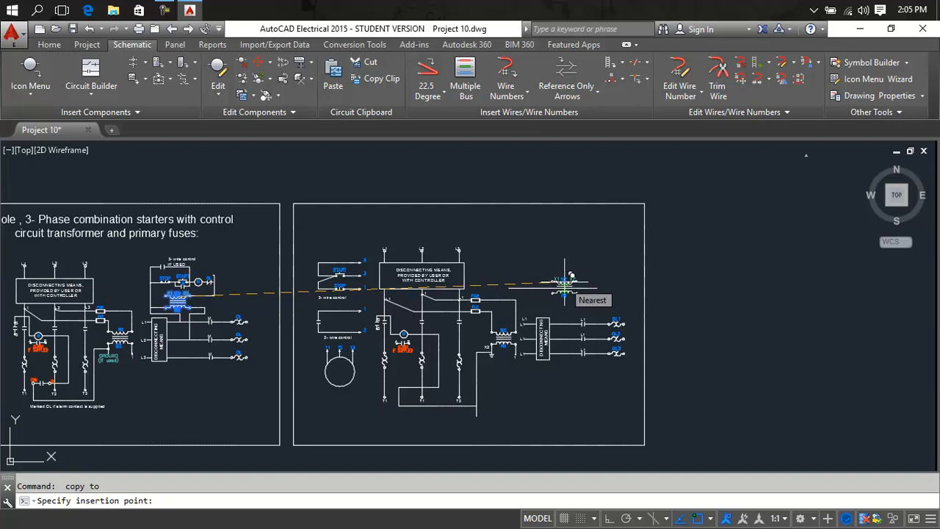
pyautogui.scroll(4, 565, 281)
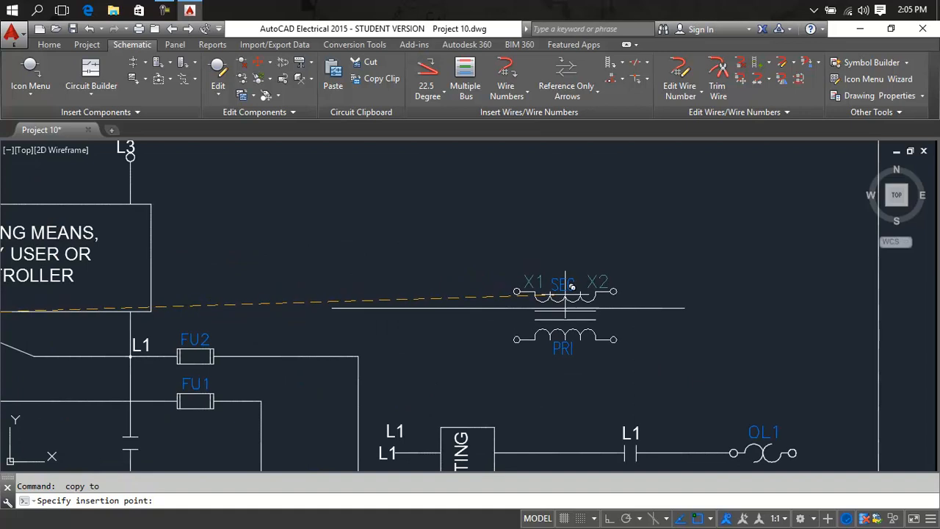
pyautogui.click(565, 328)
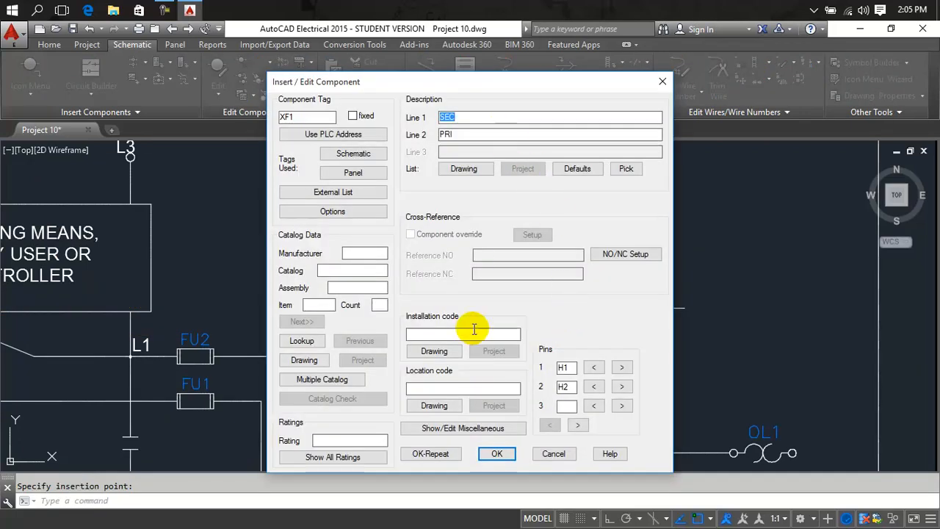
pyautogui.click(486, 451)
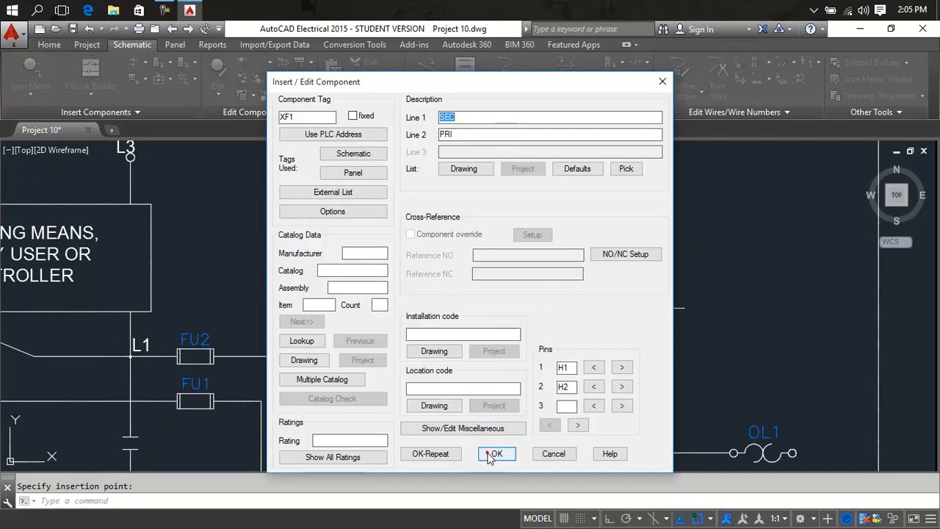
# - Delete the loose horizontal line above the copied transformer
pyautogui.click(629, 308)
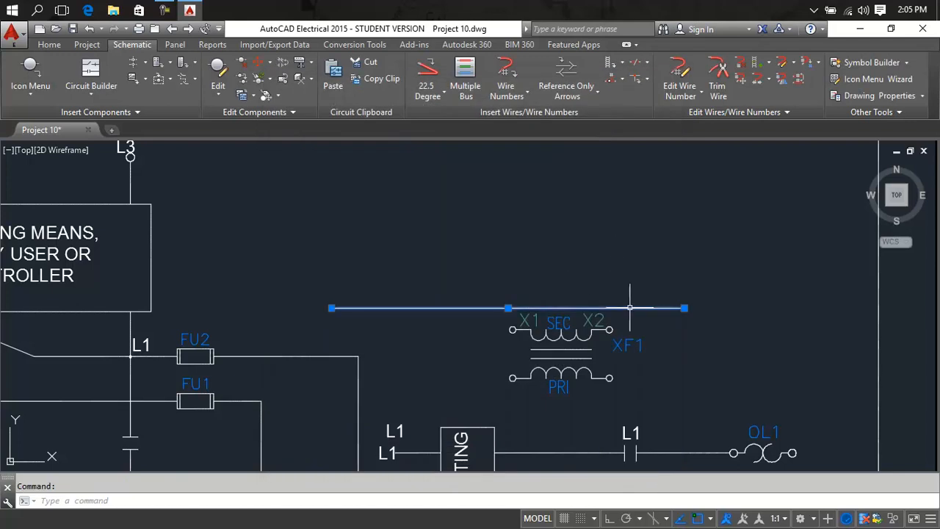
pyautogui.press('Delete')
pyautogui.scroll(-6, 661, 279)
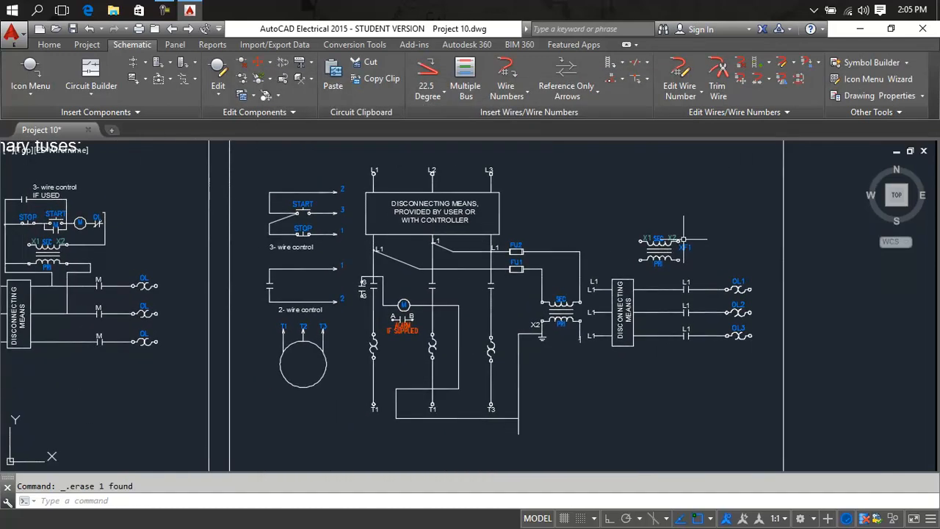
# - With Ortho on, draw a stepped line from the copied transformer's right PRI terminal down to the middle horizontal line, before its contact
pyautogui.moveTo(674, 247); pyautogui.dragTo(730, 268, button='middle')
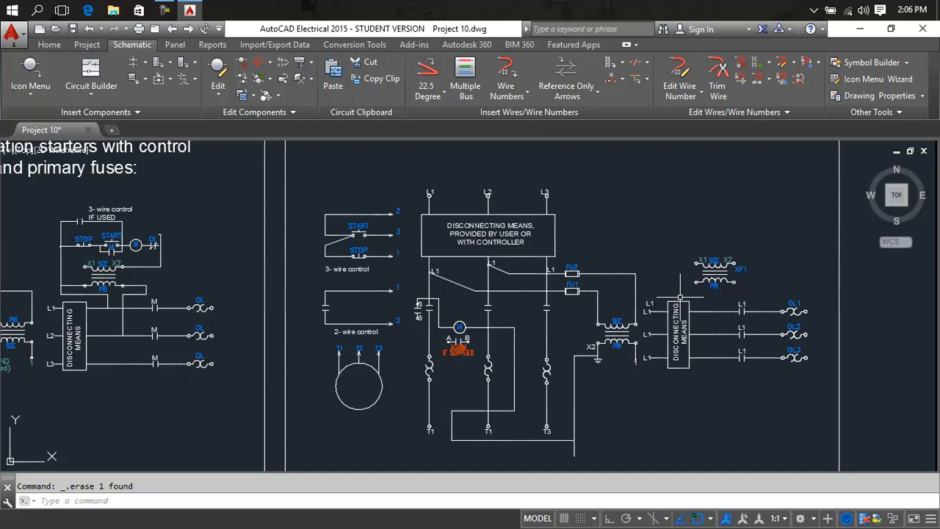
pyautogui.moveTo(675, 298); pyautogui.dragTo(712, 298, button='middle')
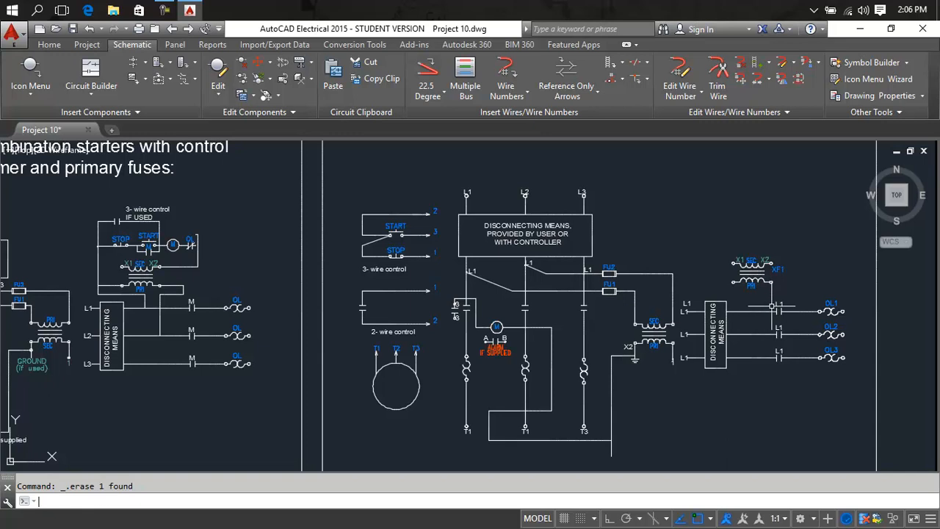
pyautogui.write('l')
pyautogui.press('Return')
pyautogui.scroll(4, 773, 281)
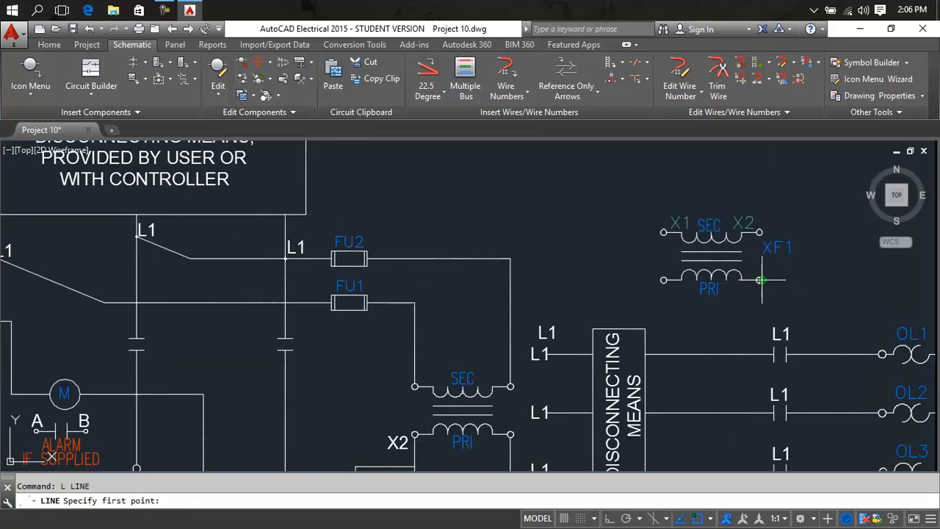
pyautogui.click(761, 279)
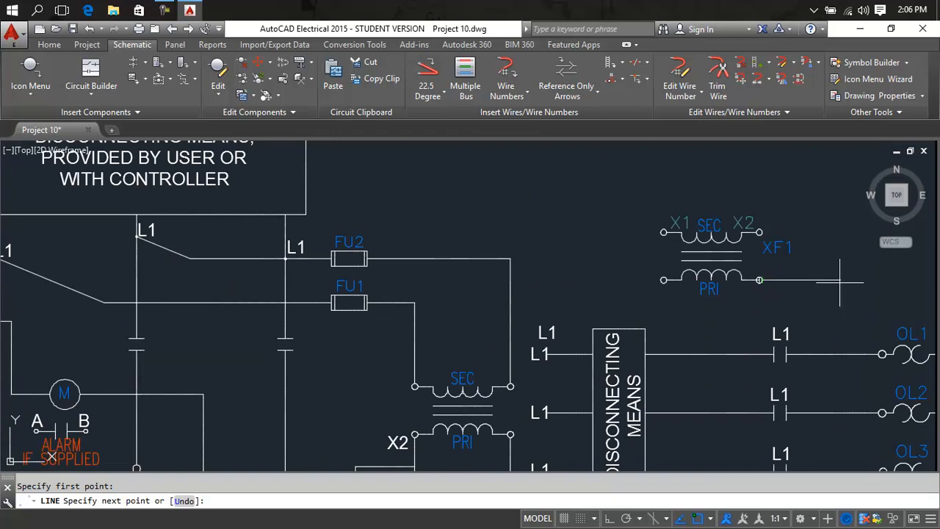
pyautogui.press('F8')
pyautogui.click(835, 280)
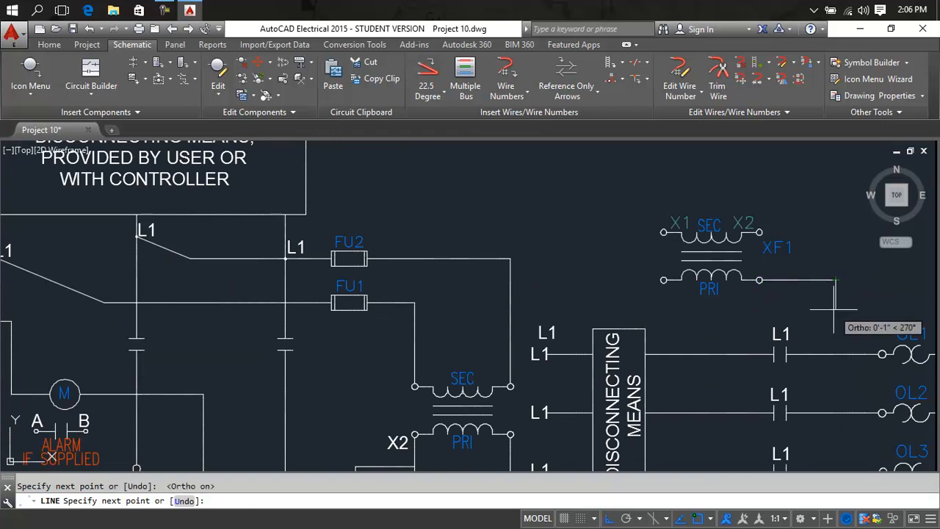
pyautogui.click(835, 309)
pyautogui.scroll(-2, 749, 309)
pyautogui.moveTo(749, 309); pyautogui.dragTo(793, 283, button='middle')
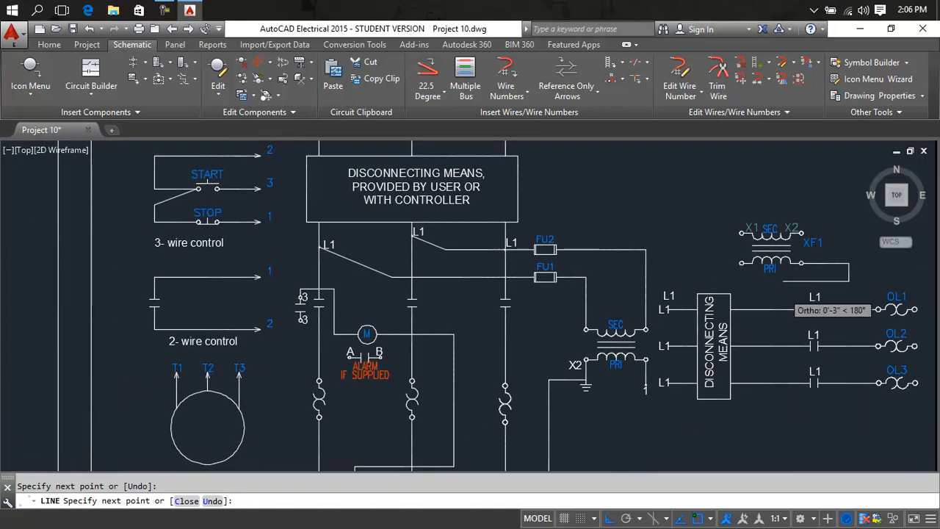
pyautogui.scroll(-2, 786, 294)
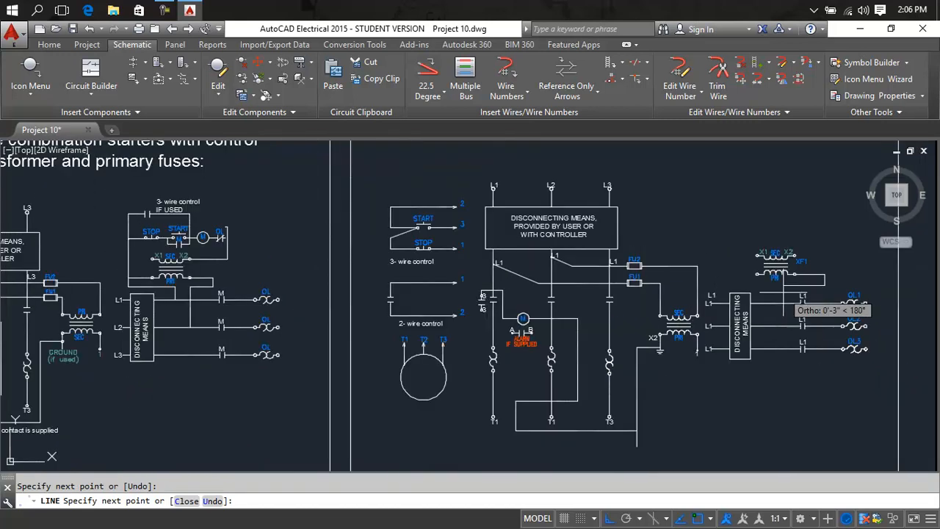
pyautogui.scroll(2, 792, 292)
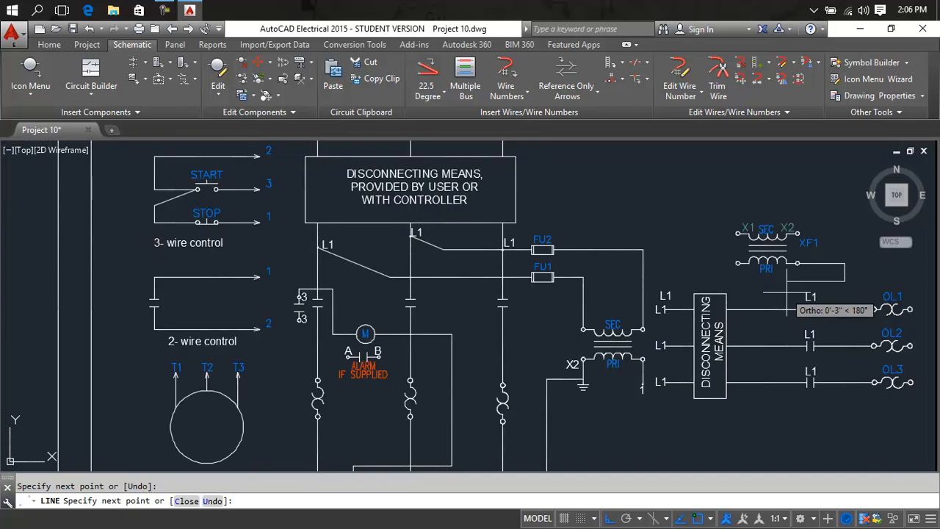
pyautogui.click(792, 289)
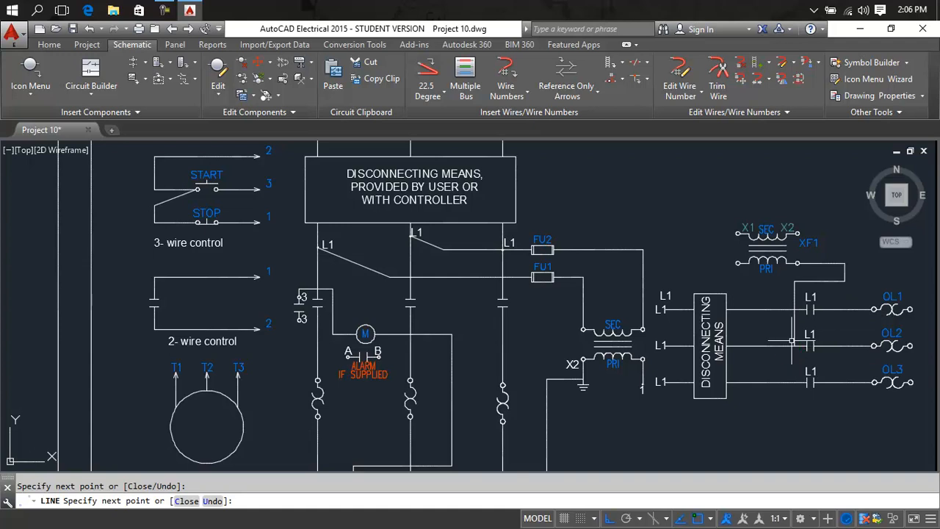
pyautogui.press('Escape')
# - Draw a line from the copied transformer's X2 terminal horizontally to the right, then about 4 in vertically upward
pyautogui.scroll(-6, 794, 345)
pyautogui.scroll(2, 786, 338)
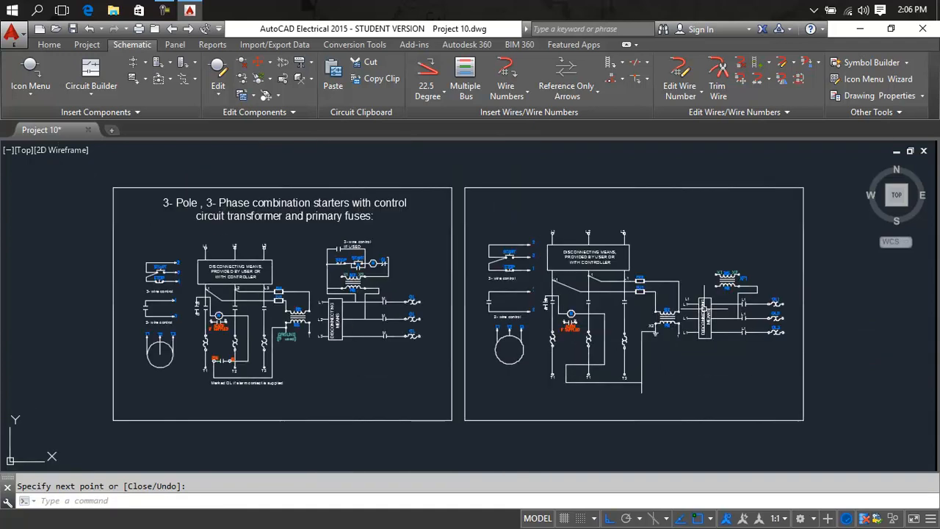
pyautogui.scroll(2, 705, 309)
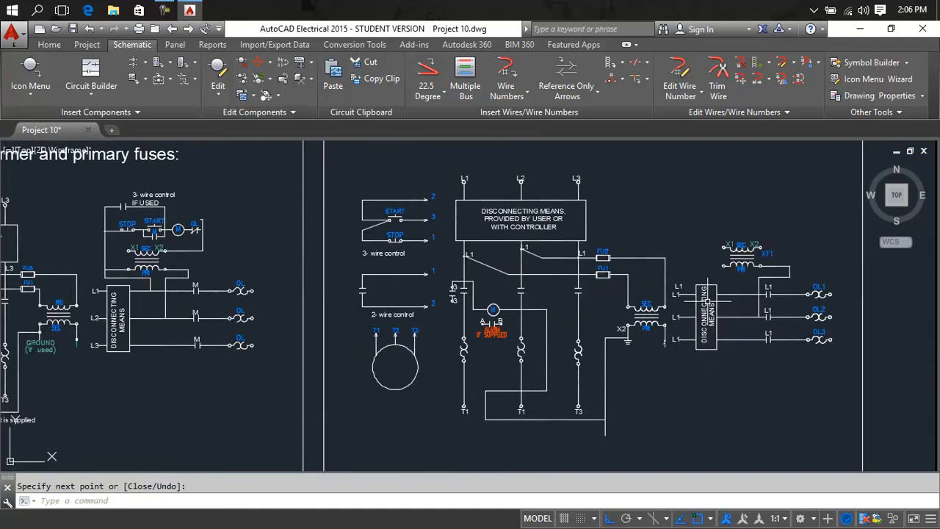
pyautogui.scroll(2, 704, 309)
pyautogui.scroll(-2, 705, 301)
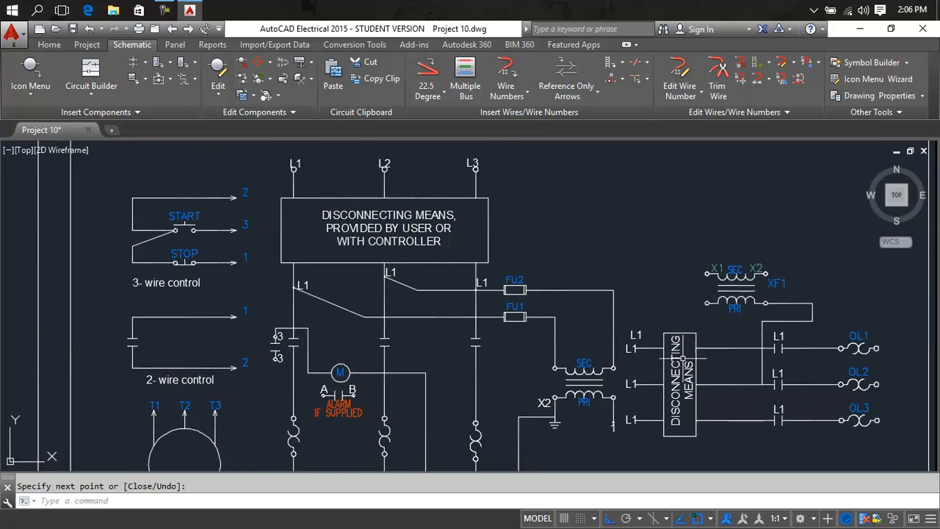
pyautogui.moveTo(680, 355); pyautogui.dragTo(700, 326, button='middle')
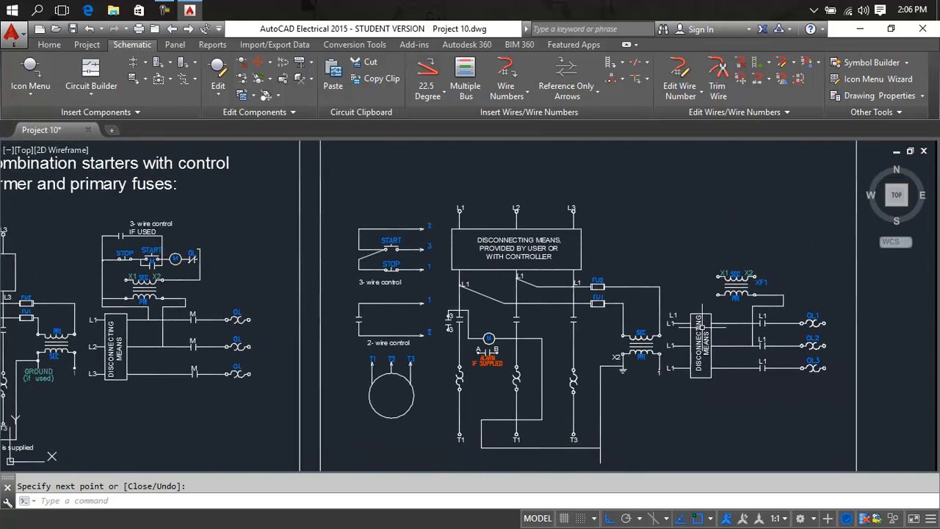
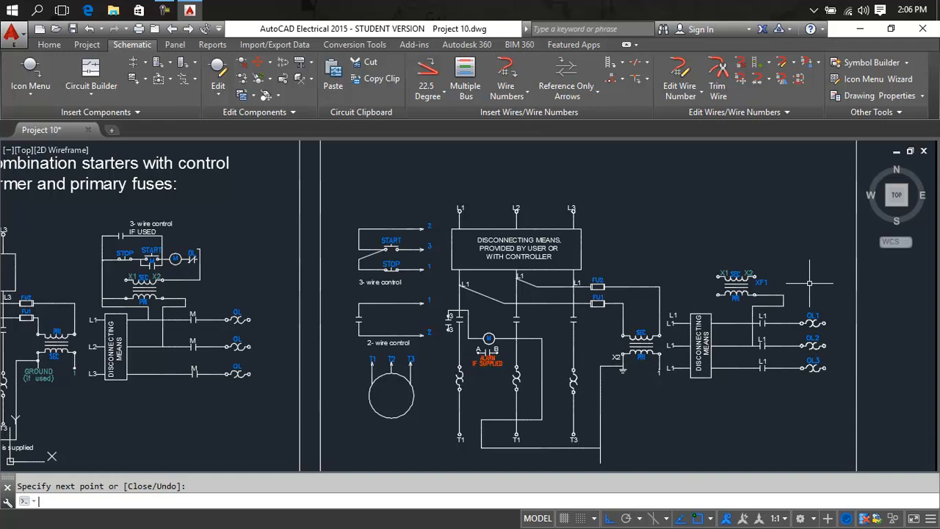
pyautogui.write('l')
pyautogui.press('Return')
pyautogui.scroll(2, 760, 275)
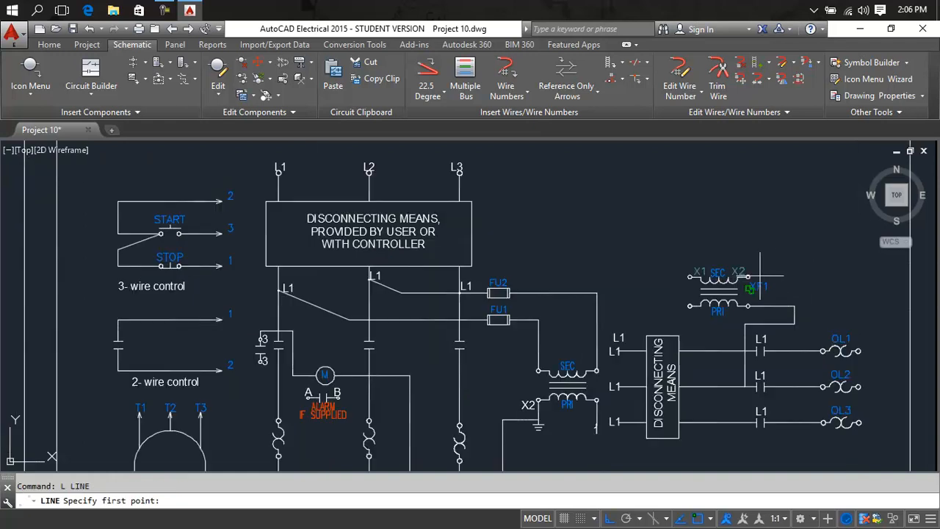
pyautogui.click(750, 276)
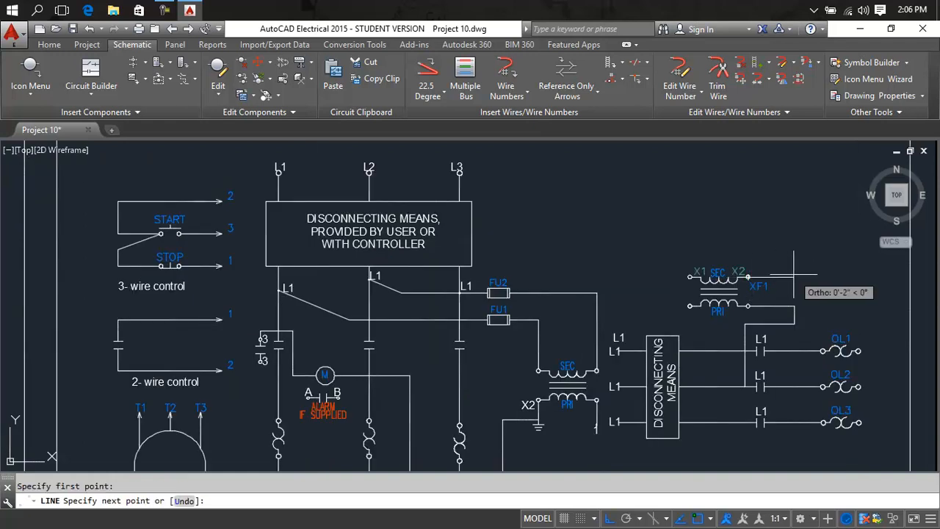
pyautogui.scroll(-3, 794, 275)
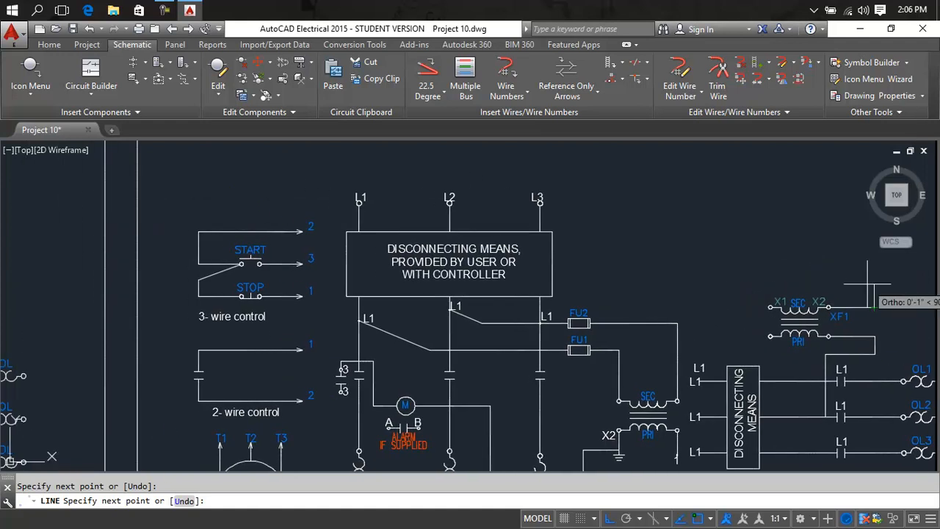
pyautogui.moveTo(867, 284); pyautogui.dragTo(792, 296, button='middle')
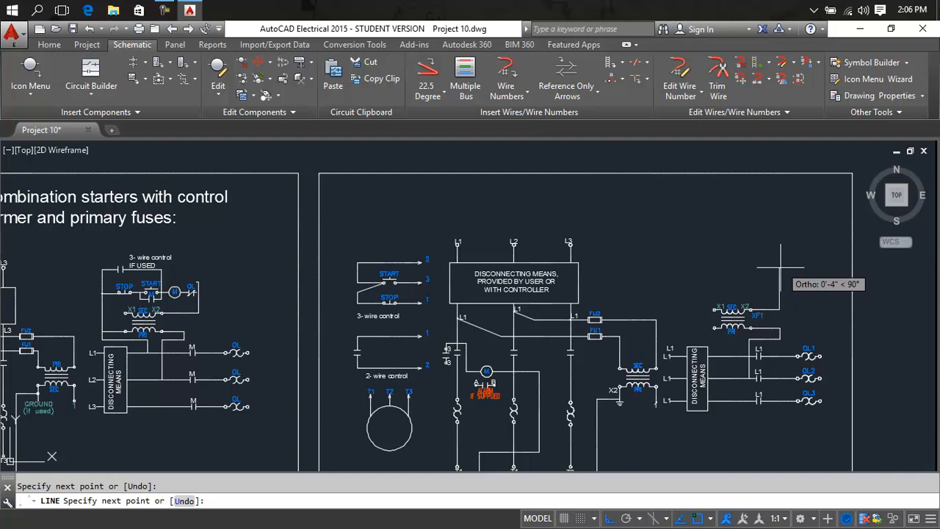
pyautogui.click(779, 270)
pyautogui.press('Return')
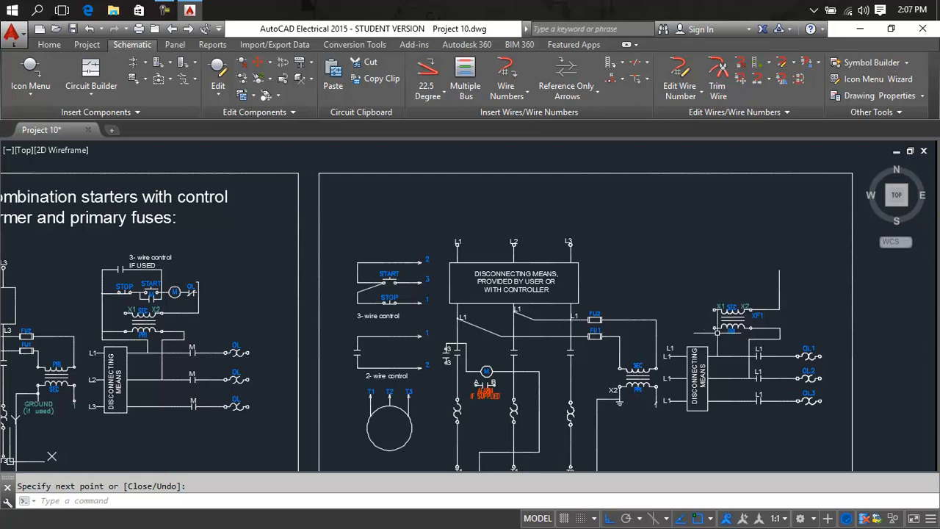
# - Draw a line from the copied transformer's left PRI terminal about 3 in to the left, then vertically upward
pyautogui.write('L')
pyautogui.press('Return')
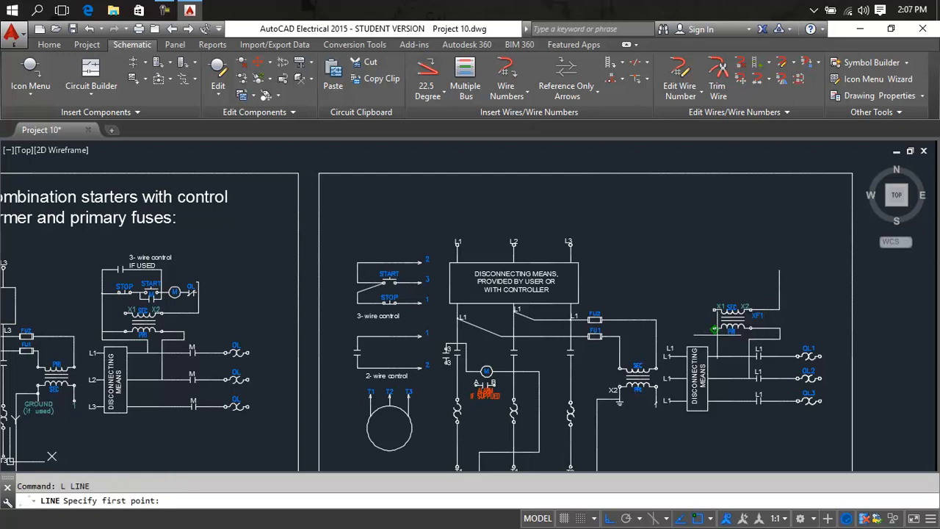
pyautogui.click(713, 327)
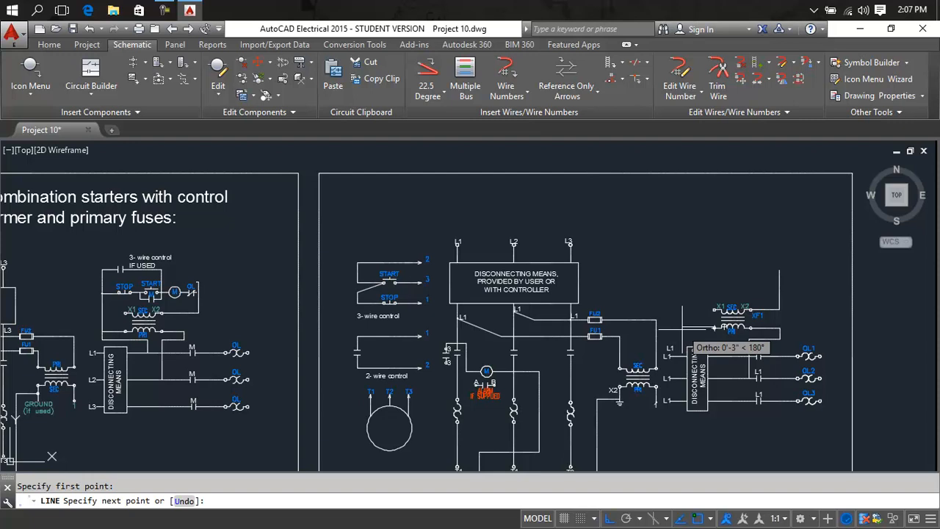
pyautogui.click(682, 328)
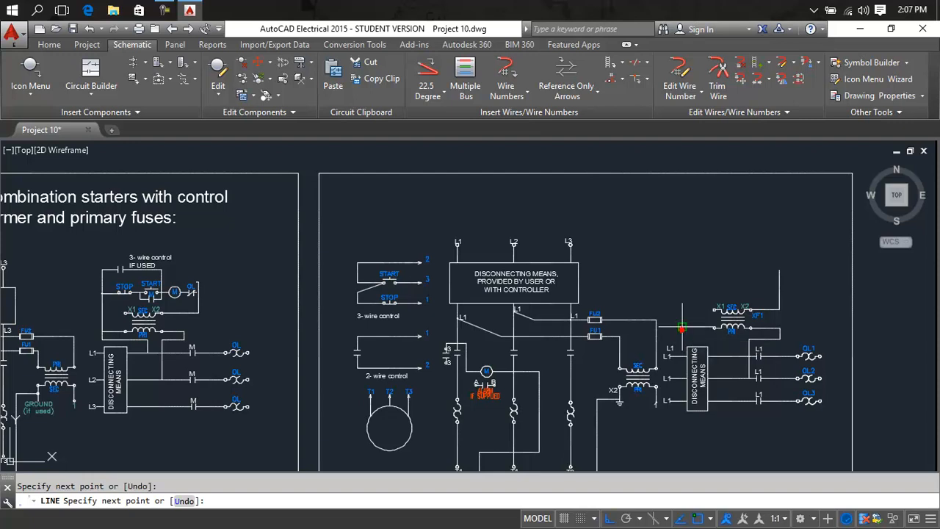
pyautogui.click(680, 250)
pyautogui.press('Escape')
# - Try to align the new horizontal segment with the left PRI terminal by stretching its grips
pyautogui.scroll(5, 709, 327)
pyautogui.scroll(2, 709, 327)
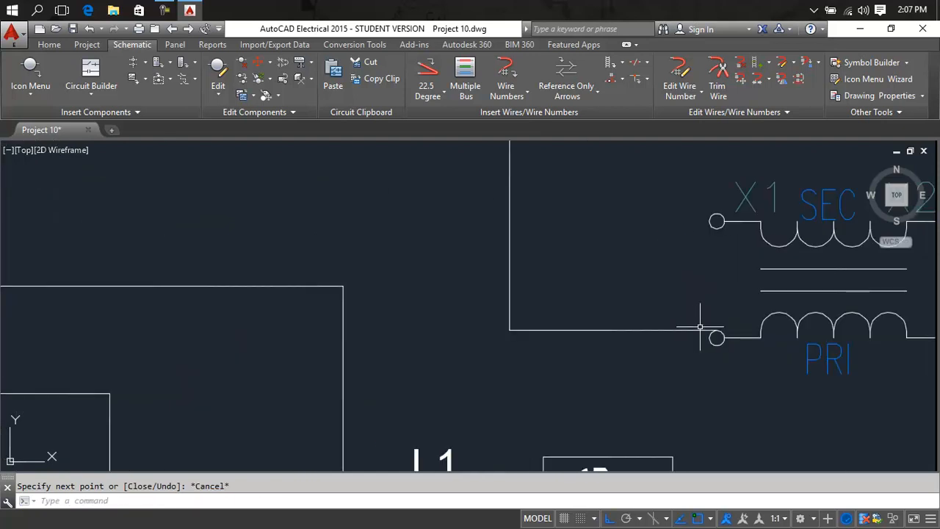
pyautogui.click(685, 329)
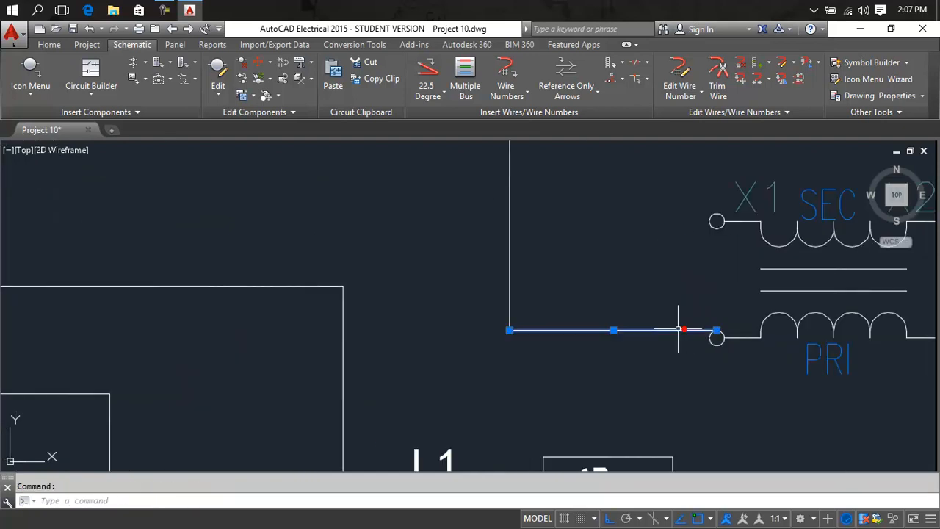
pyautogui.click(613, 330)
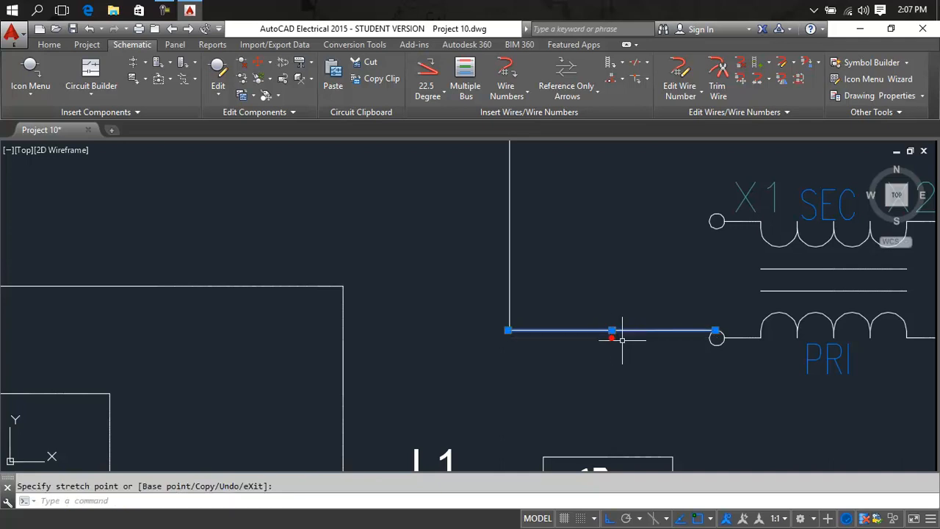
pyautogui.press('Escape')
pyautogui.scroll(4, 693, 331)
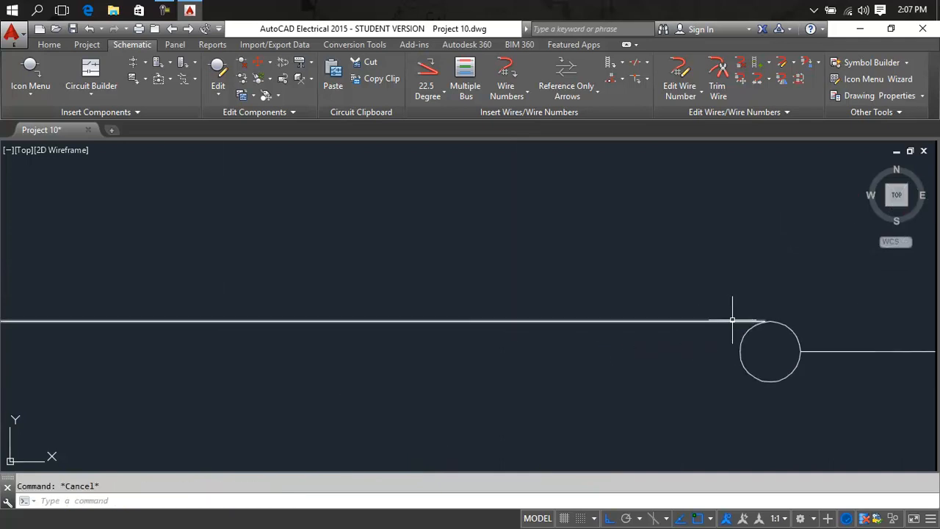
pyautogui.click(764, 321)
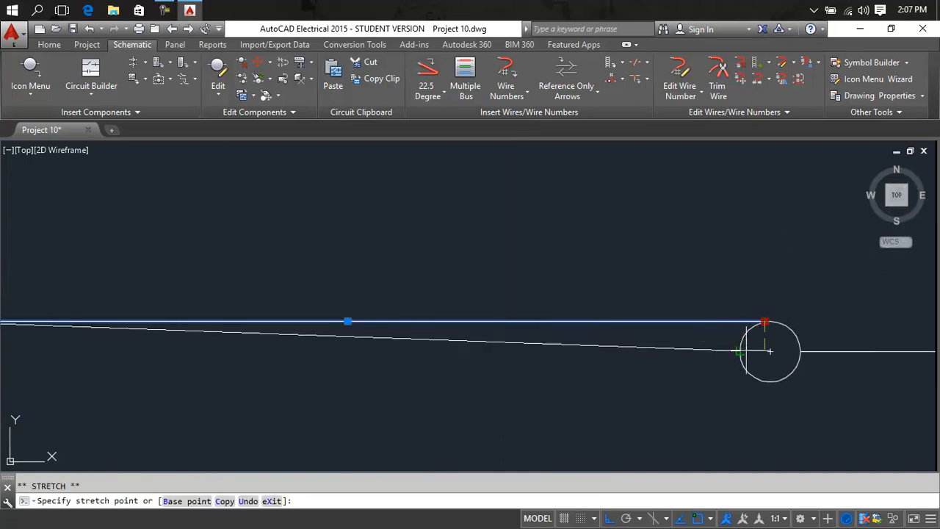
pyautogui.scroll(-4, 630, 356)
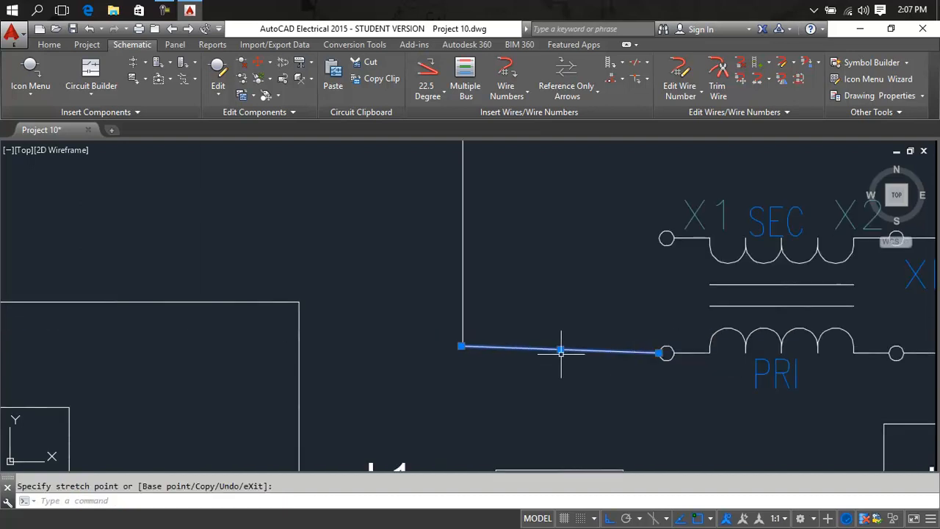
# - Replace the misaligned segment with a horizontal line from the left edge of the left PRI terminal to just short of the vertical line
pyautogui.press('Delete')
pyautogui.scroll(4, 663, 359)
pyautogui.write('l')
pyautogui.press('Return')
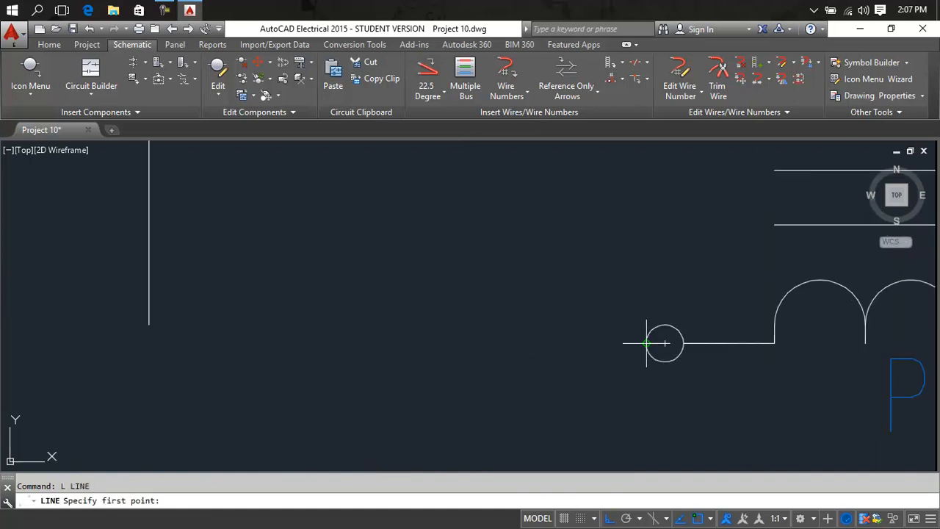
pyautogui.click(647, 343)
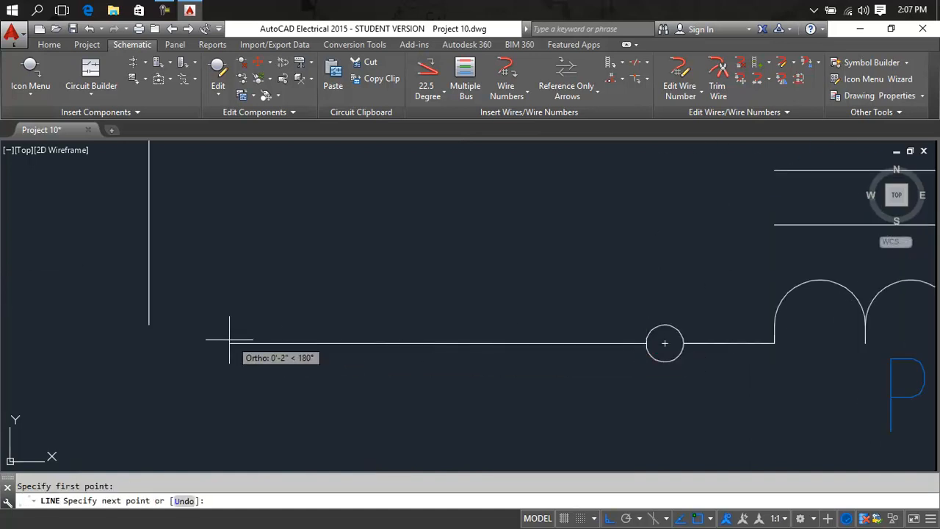
pyautogui.click(158, 341)
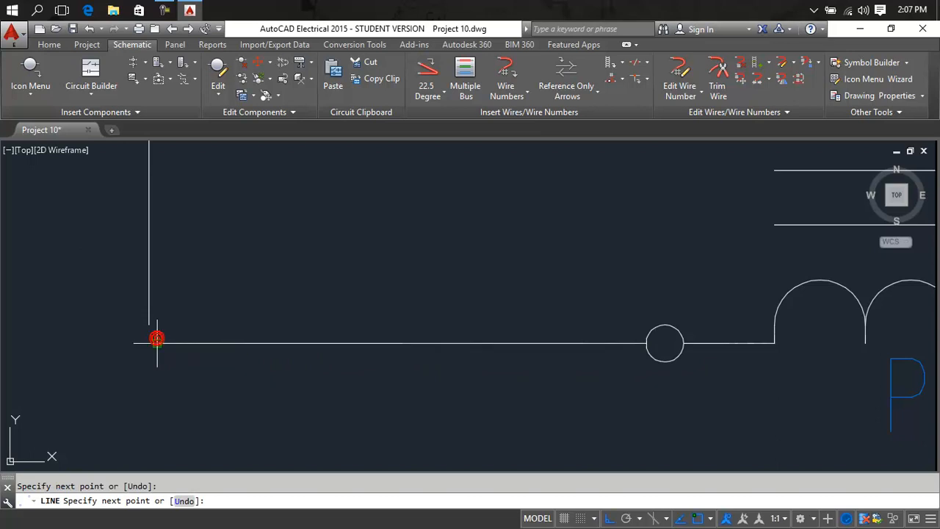
# - Chamfer the new horizontal line and the left vertical line into a closed corner
pyautogui.press('Escape')
pyautogui.write('CHA')
pyautogui.press('Return')
pyautogui.click(235, 343)
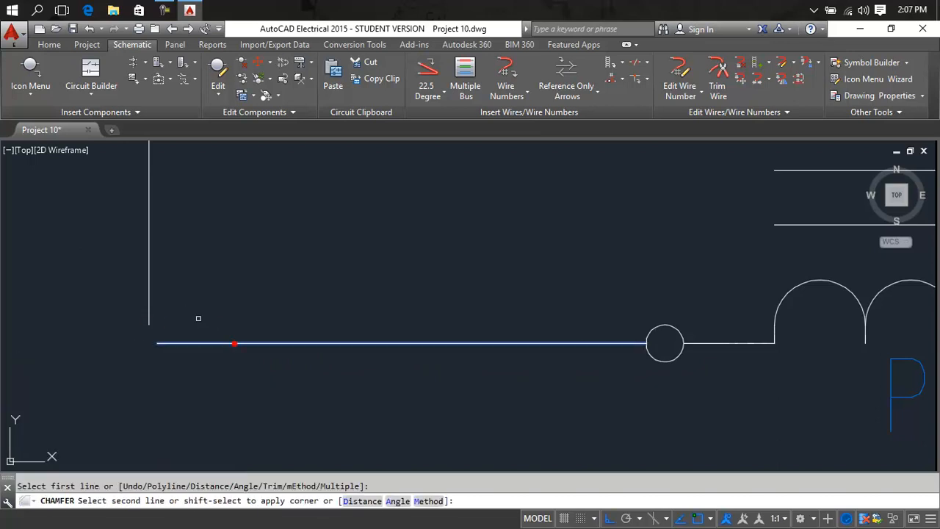
pyautogui.click(151, 292)
pyautogui.scroll(-5, 199, 289)
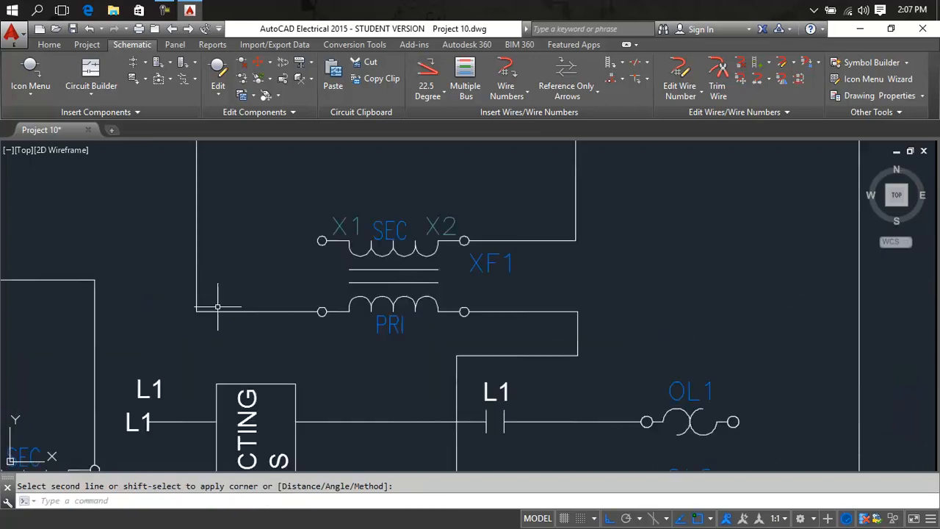
# - Draw a horizontal line about 9 in long above the copied transformer, from the right vertical line to past the left vertical line
pyautogui.moveTo(265, 326)
pyautogui.mouseDown(button='middle')
pyautogui.moveTo(528, 359)
pyautogui.moveTo(545, 327)
pyautogui.moveTo(577, 321)
pyautogui.moveTo(536, 307)
pyautogui.mouseUp(button='middle')
pyautogui.scroll(-2, 511, 350)
pyautogui.scroll(2, 519, 310)
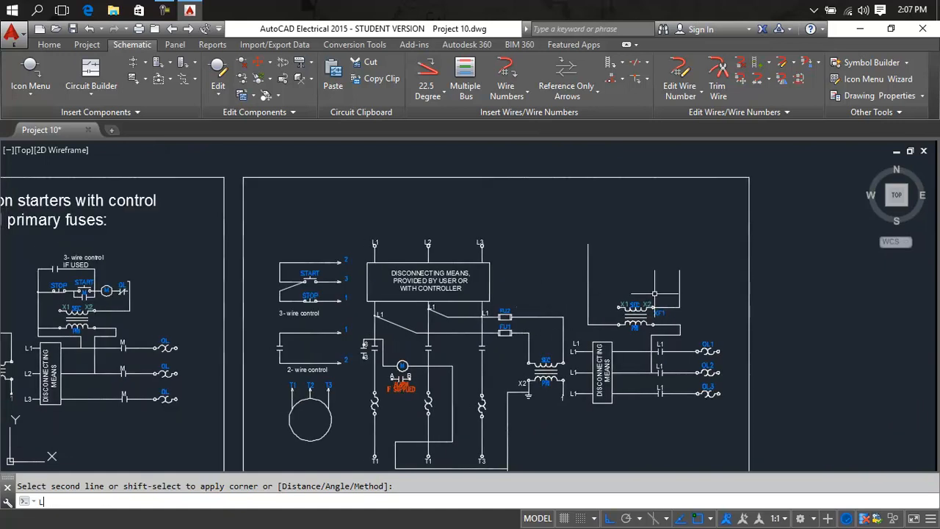
pyautogui.press('Return')
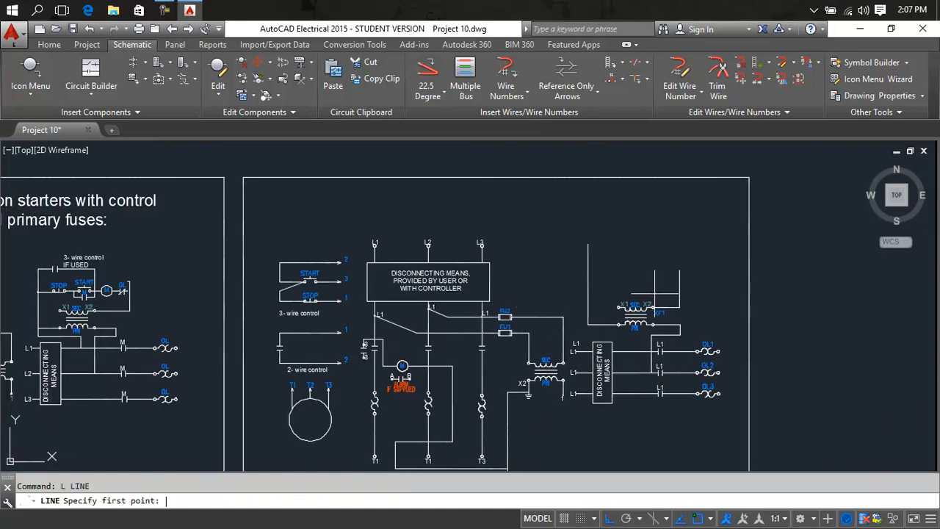
pyautogui.click(680, 280)
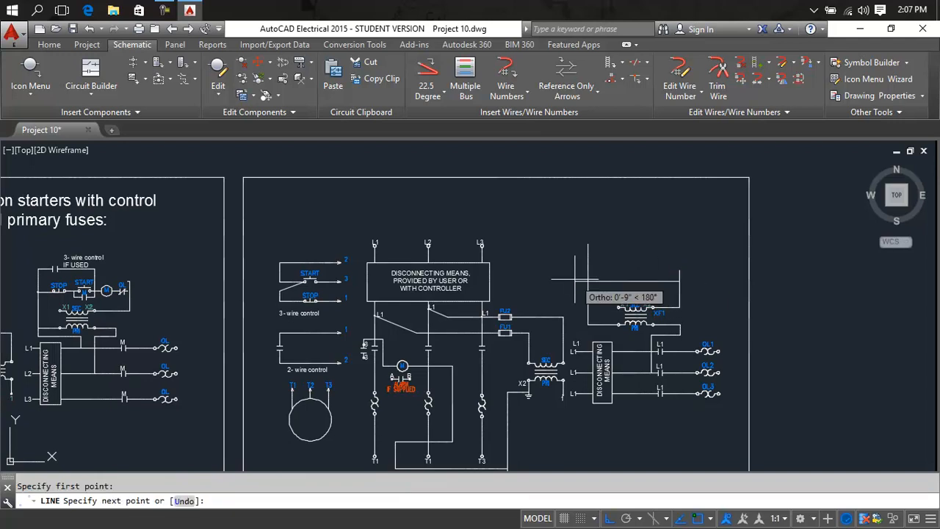
pyautogui.press('Escape')
# - Try to trim the horizontal line's overhang using a window selection for the cutting edges
pyautogui.scroll(2, 585, 286)
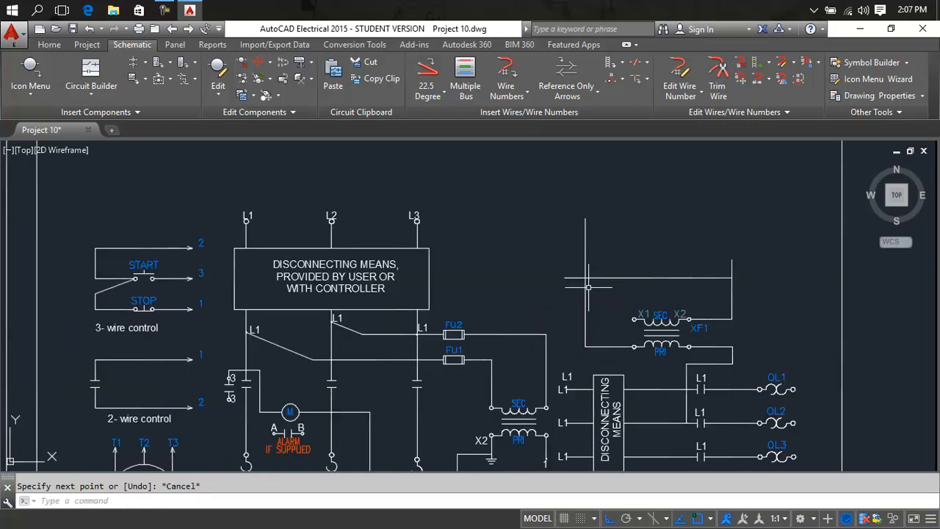
pyautogui.press('Escape')
pyautogui.write('tr')
pyautogui.press('Return')
pyautogui.click(572, 256)
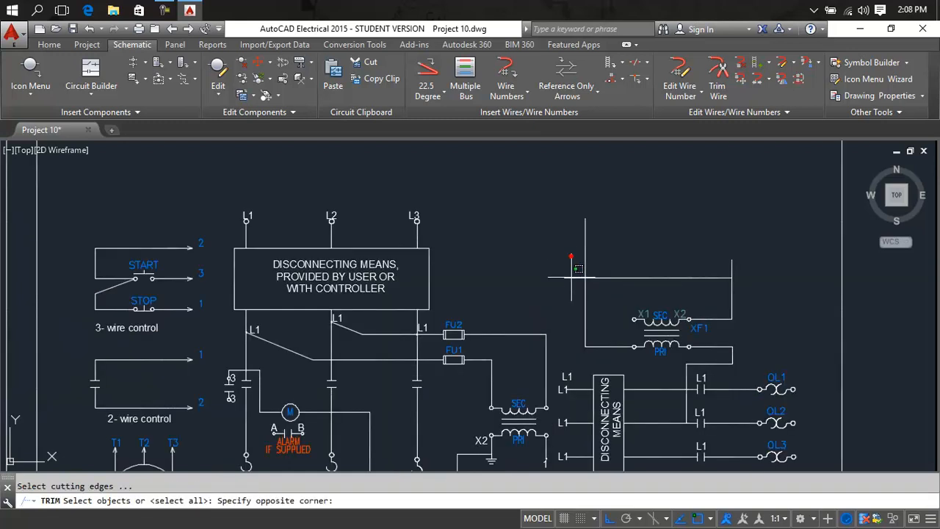
pyautogui.click(570, 292)
pyautogui.press('Return')
pyautogui.click(575, 266)
pyautogui.click(575, 290)
pyautogui.press('Escape')
pyautogui.press('Escape')
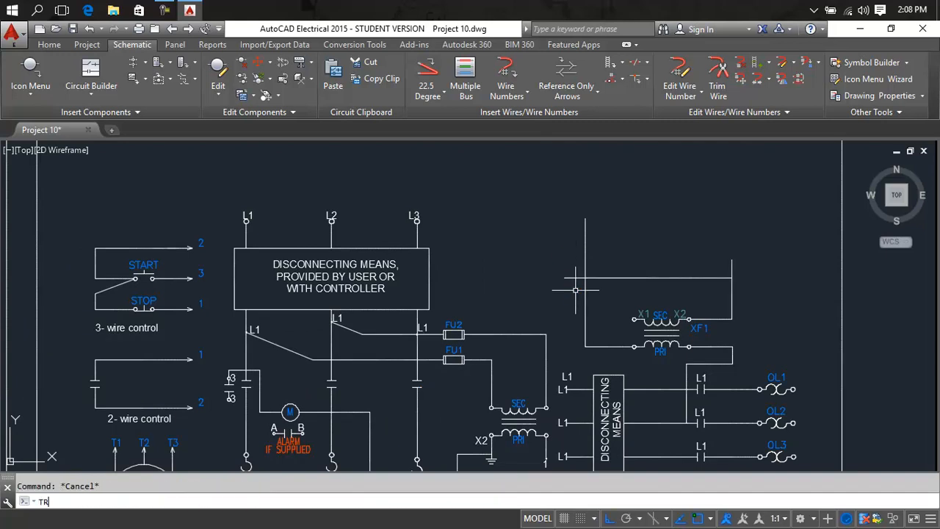
# - Trim the horizontal line's overhang beyond the left vertical line, using all objects as cutting edges
pyautogui.write('tr')
pyautogui.press('Return')
pyautogui.press('Return')
pyautogui.click(575, 255)
pyautogui.click(575, 300)
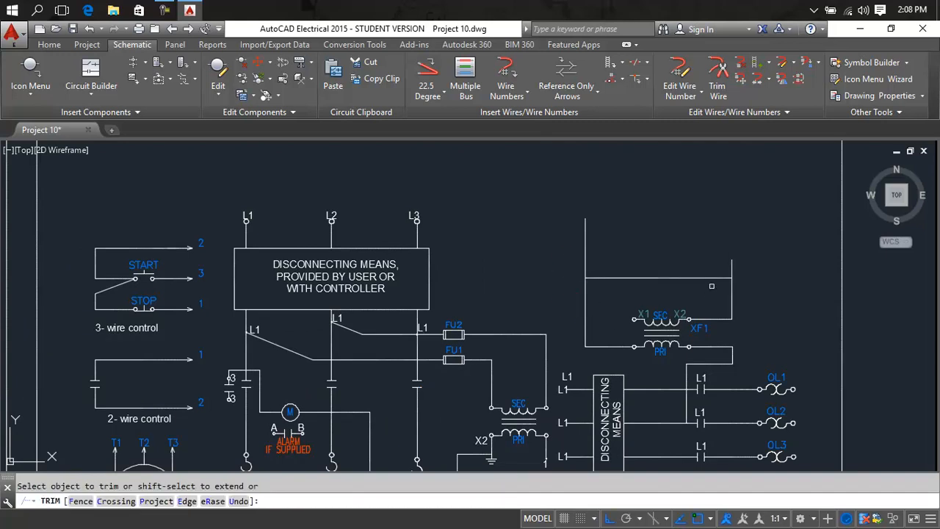
pyautogui.press('Escape')
# - Try to copy the 3-wire control's STOP push button onto the horizontal line above transformer XF1
pyautogui.scroll(-3, 785, 269)
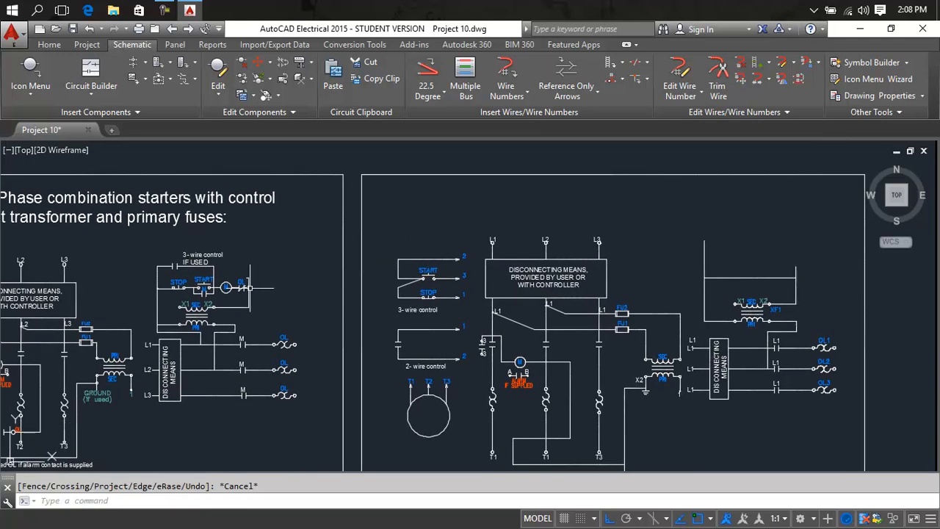
pyautogui.scroll(4, 182, 282)
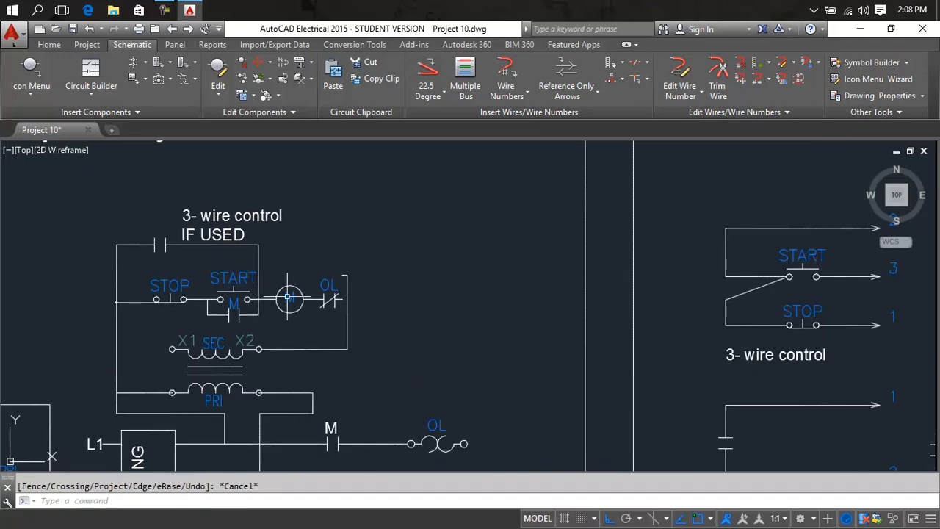
pyautogui.scroll(-4, 329, 297)
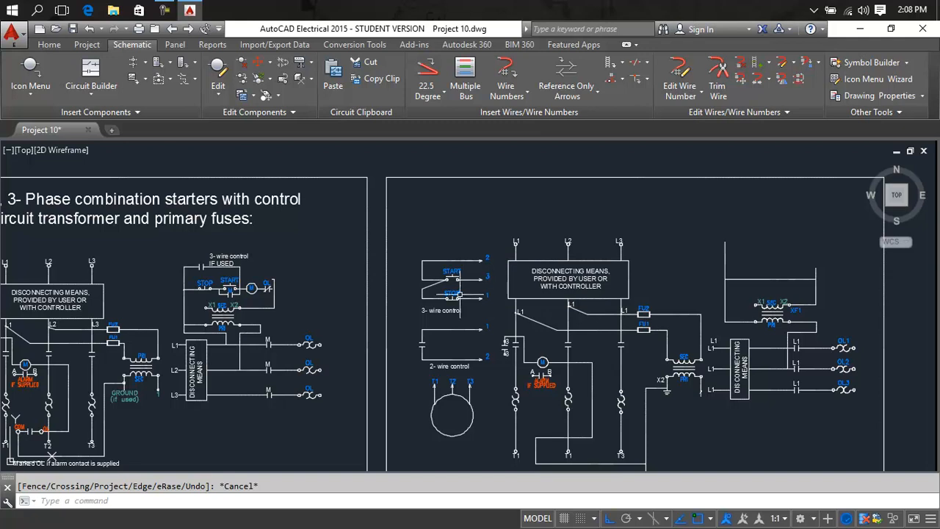
pyautogui.rightClick(453, 298)
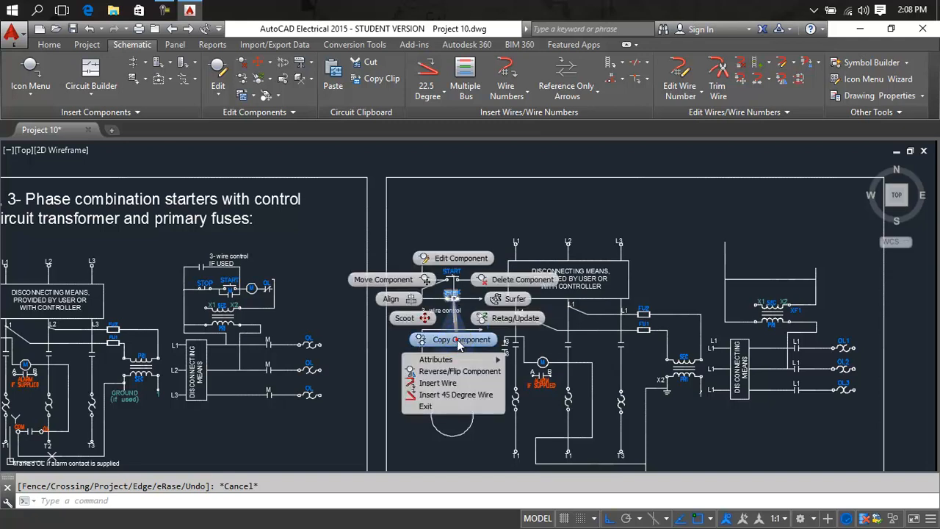
pyautogui.click(456, 340)
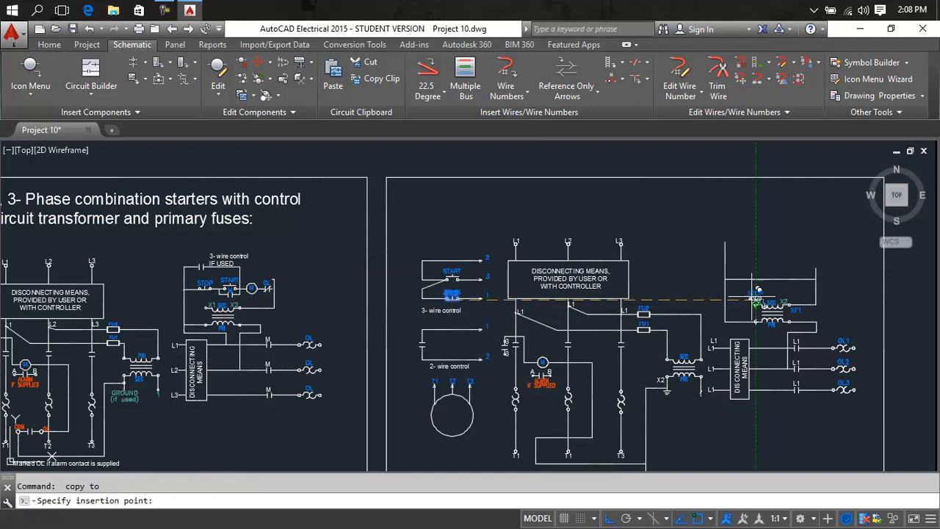
pyautogui.scroll(4, 760, 298)
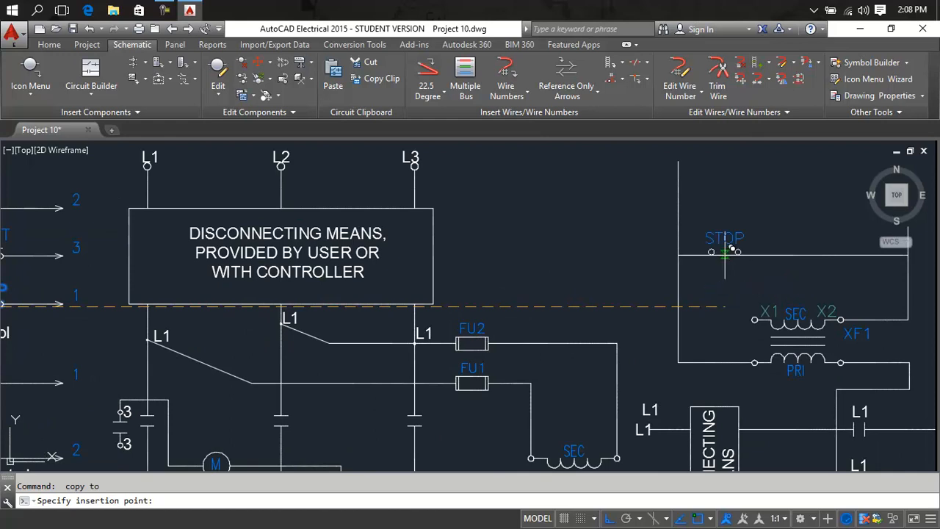
pyautogui.click(724, 253)
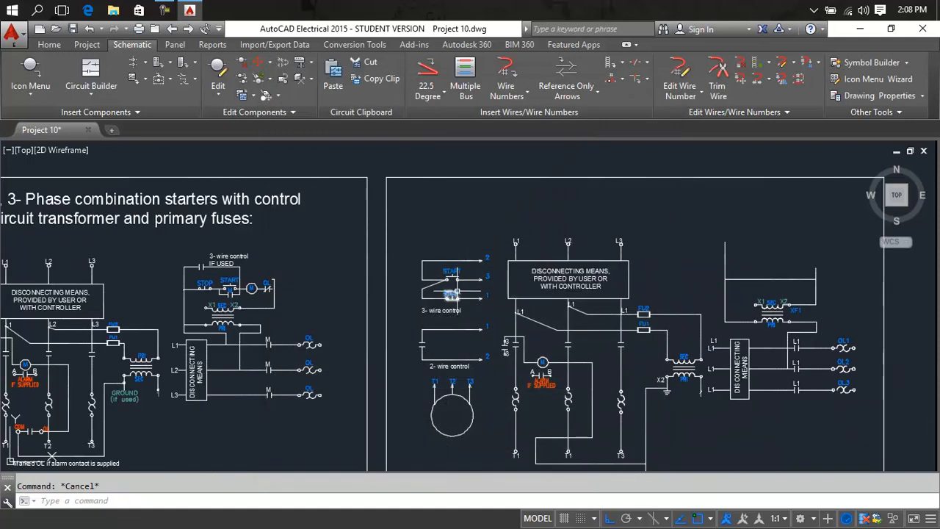
# - With ortho off, copy the STOP push button onto the horizontal line above transformer XF1, accepting the tag PB1
pyautogui.rightClick(456, 296)
pyautogui.click(452, 332)
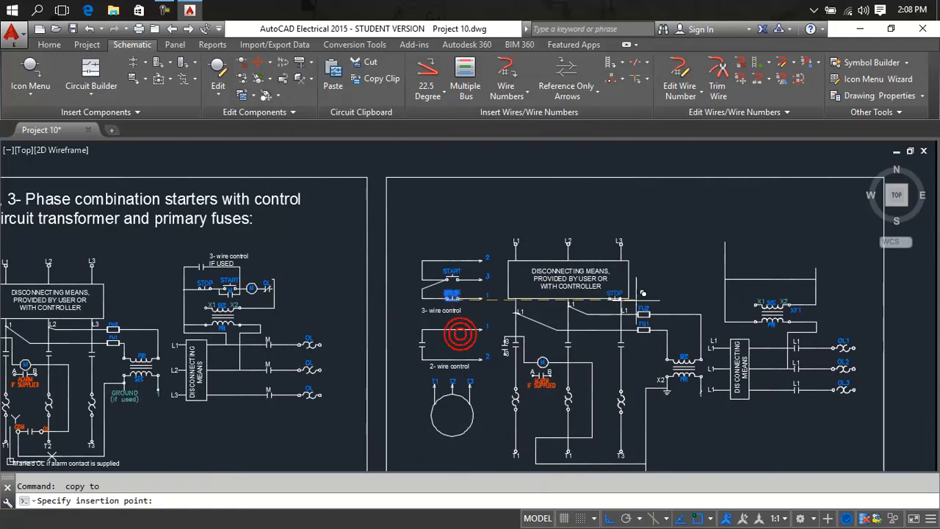
pyautogui.scroll(5, 740, 285)
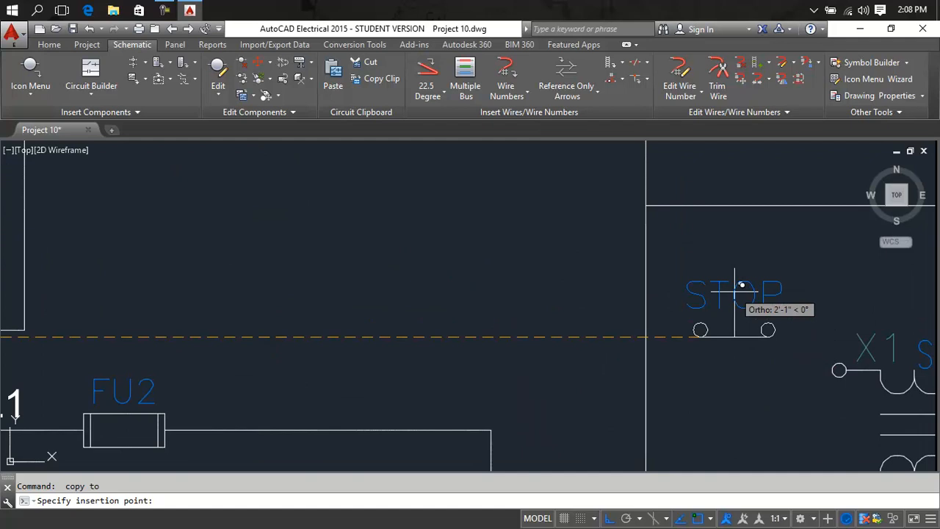
pyautogui.press('F8')
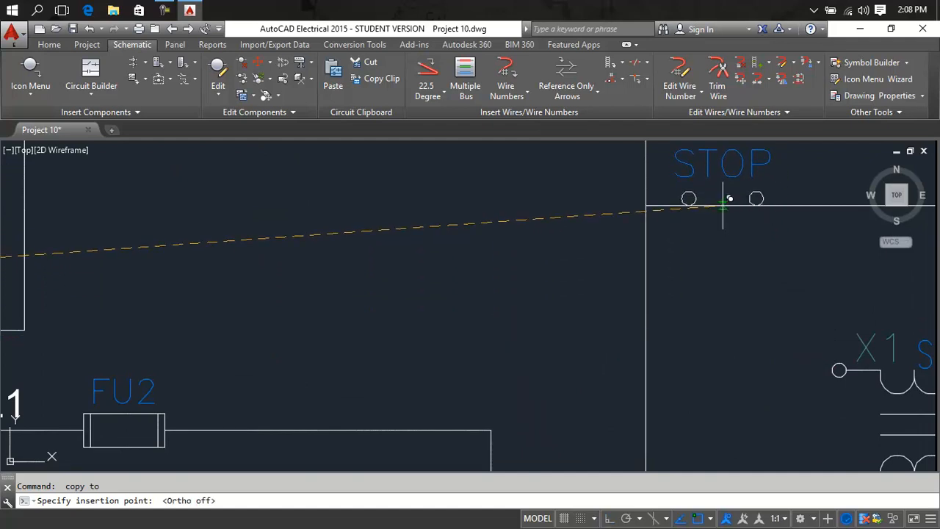
pyautogui.click(723, 206)
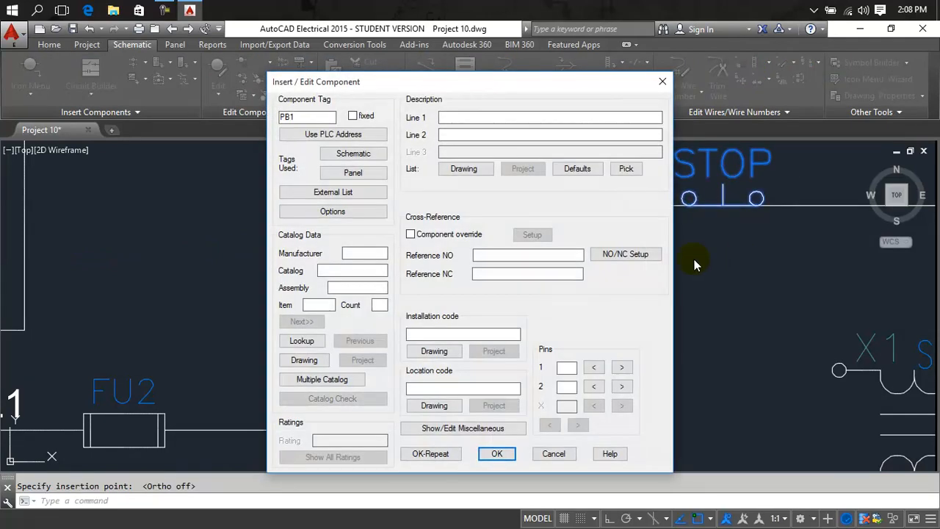
pyautogui.click(497, 453)
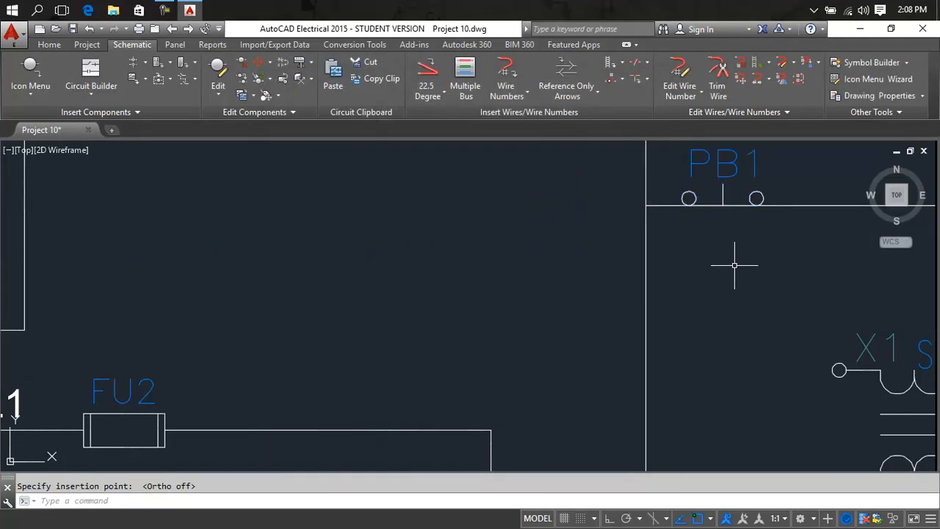
# - Move the PB1 push button down so the top end of its actuator meets the horizontal line
pyautogui.write('m')
pyautogui.press('Return')
pyautogui.click(749, 198)
pyautogui.press('Return')
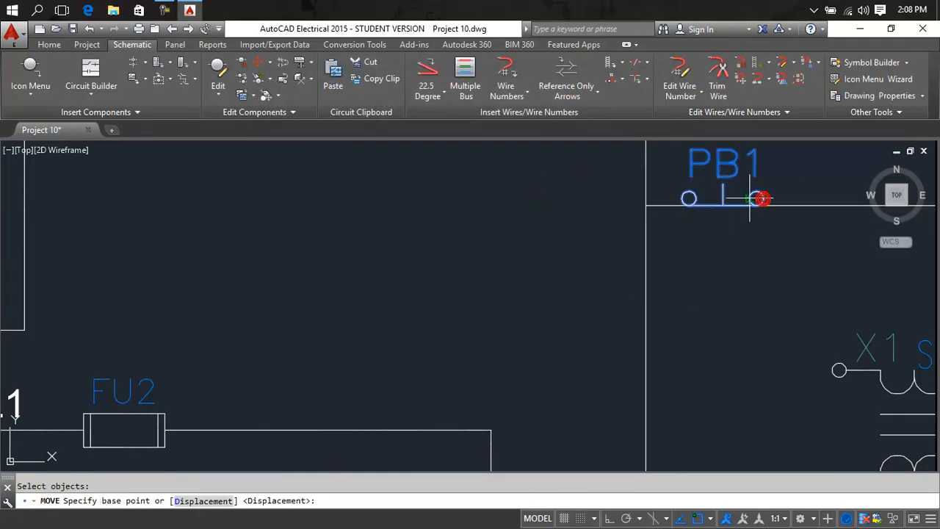
pyautogui.click(723, 185)
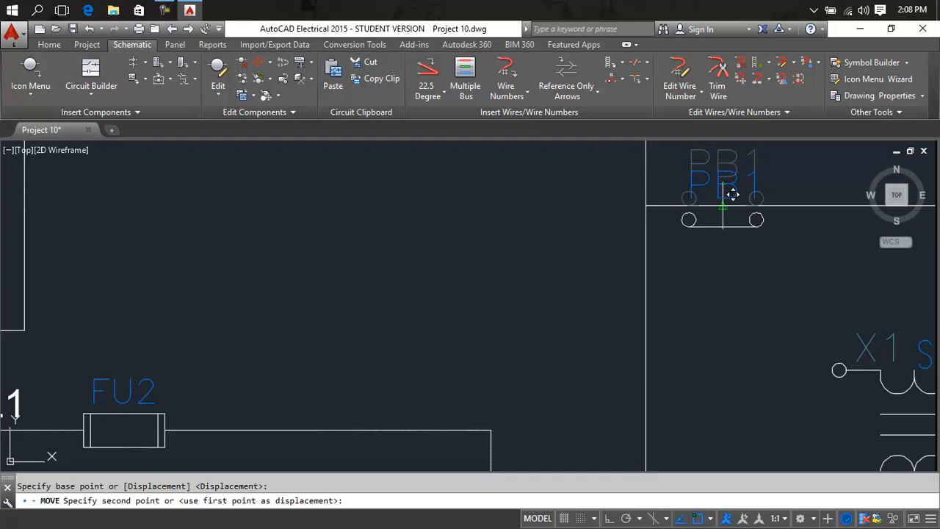
pyautogui.scroll(2, 727, 214)
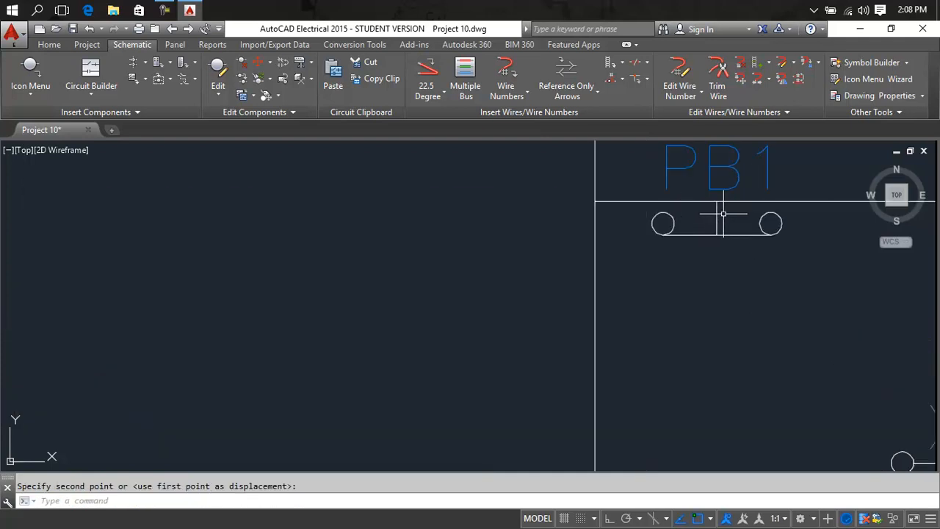
# - Delete the copied PB1 push button
pyautogui.click(712, 219)
pyautogui.click(717, 220)
pyautogui.click(717, 223)
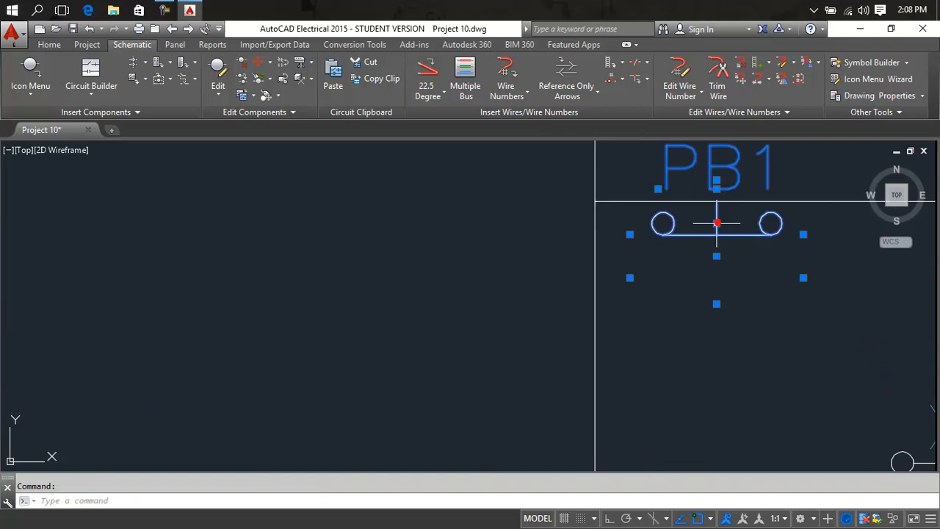
pyautogui.press('Delete')
# - Insert a Push Button NC into the horizontal line above transformer XF1, near the left vertical line, with the tag STOP
pyautogui.scroll(-6, 720, 235)
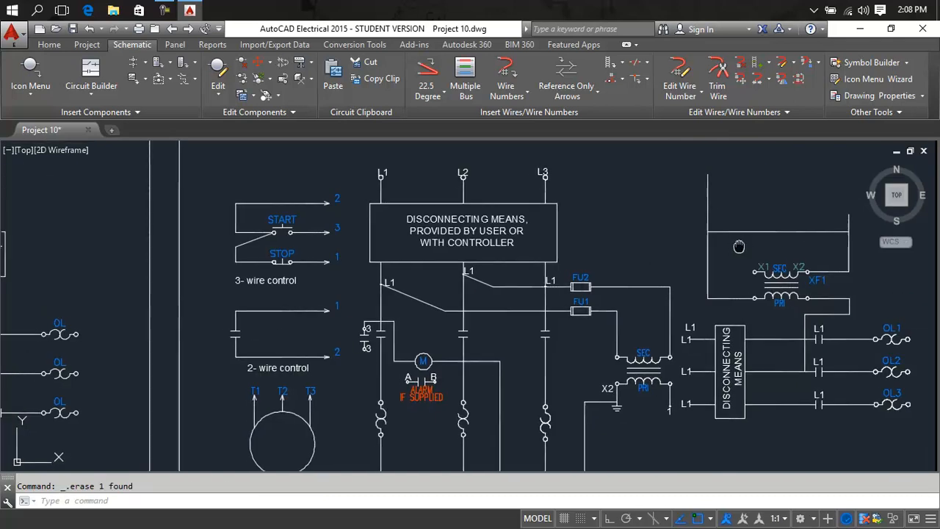
pyautogui.click(27, 77)
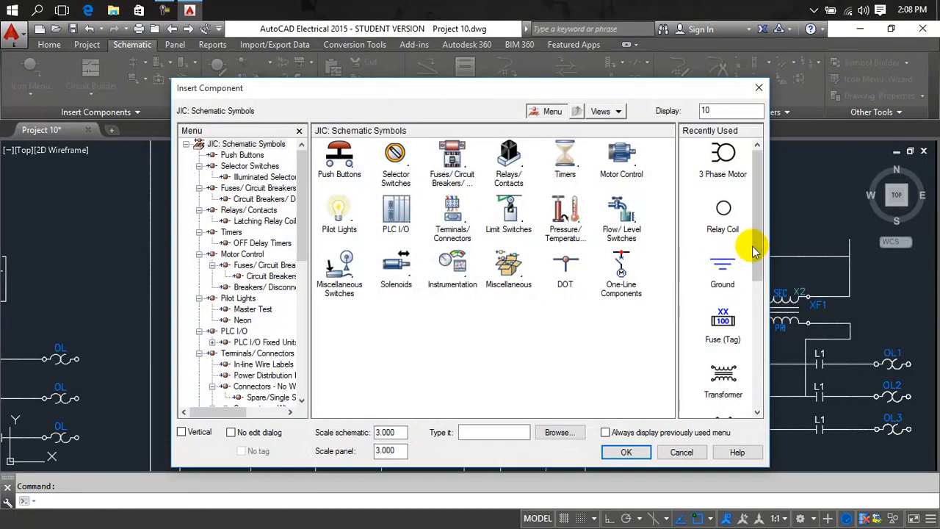
pyautogui.scroll(-2, 760, 271)
pyautogui.moveTo(760, 272); pyautogui.dragTo(744, 178)
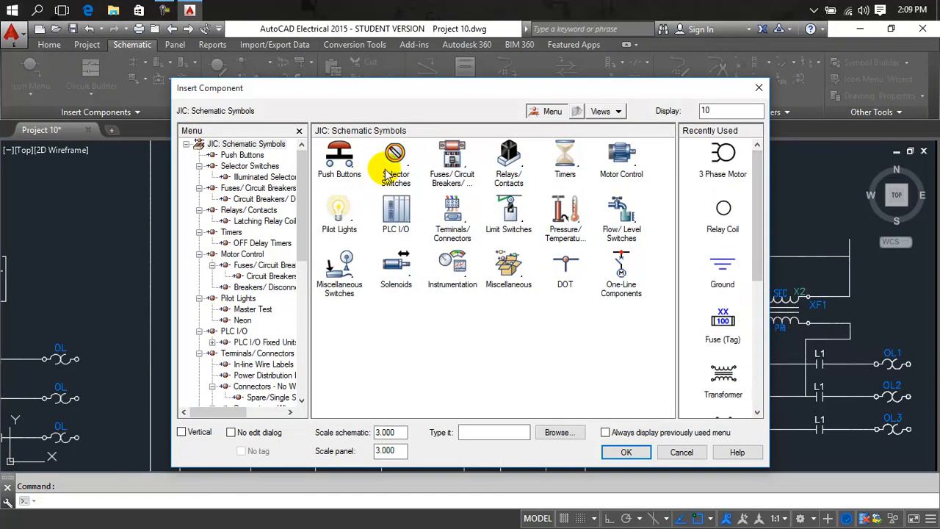
pyautogui.click(356, 167)
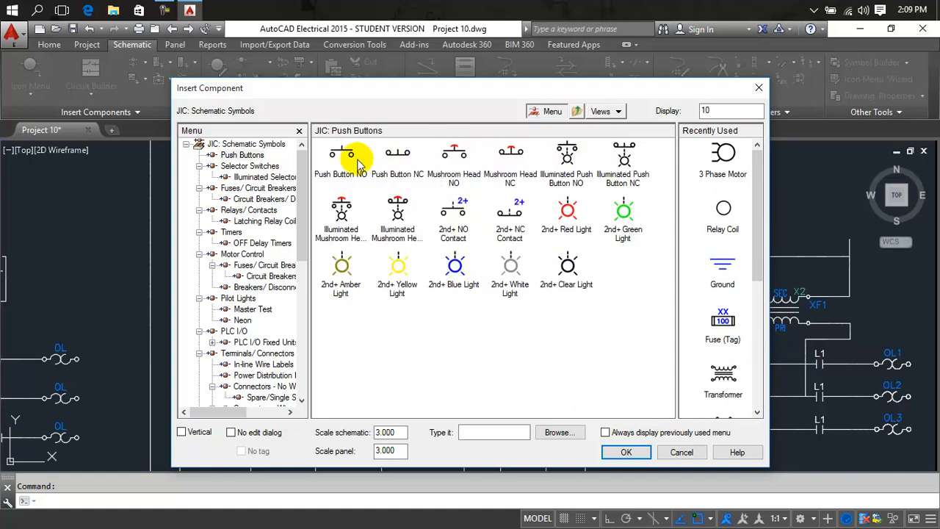
pyautogui.click(397, 157)
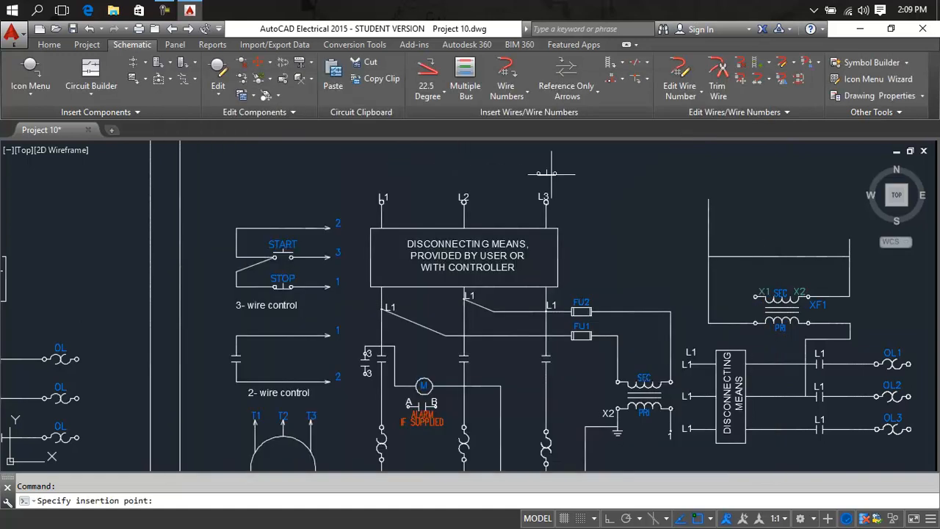
pyautogui.scroll(10, 734, 256)
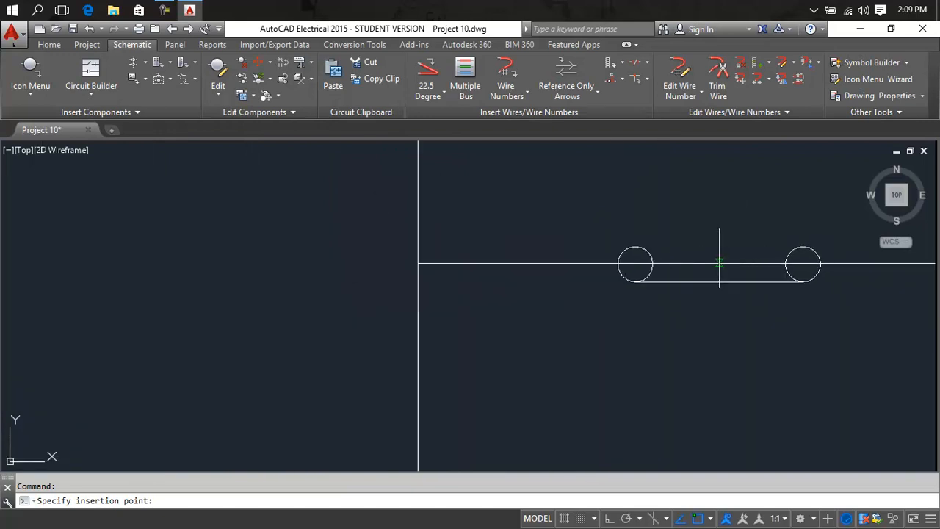
pyautogui.click(717, 263)
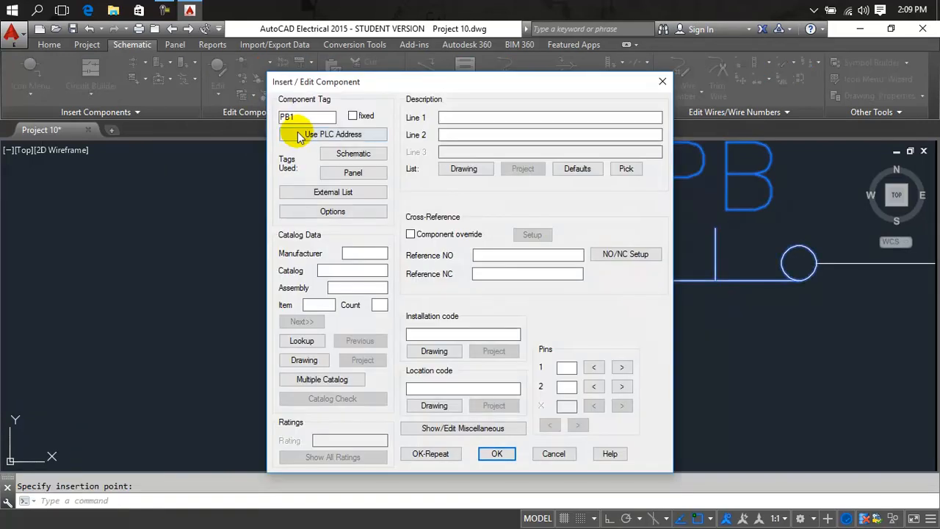
pyautogui.doubleClick(294, 117)
pyautogui.write('STOP')
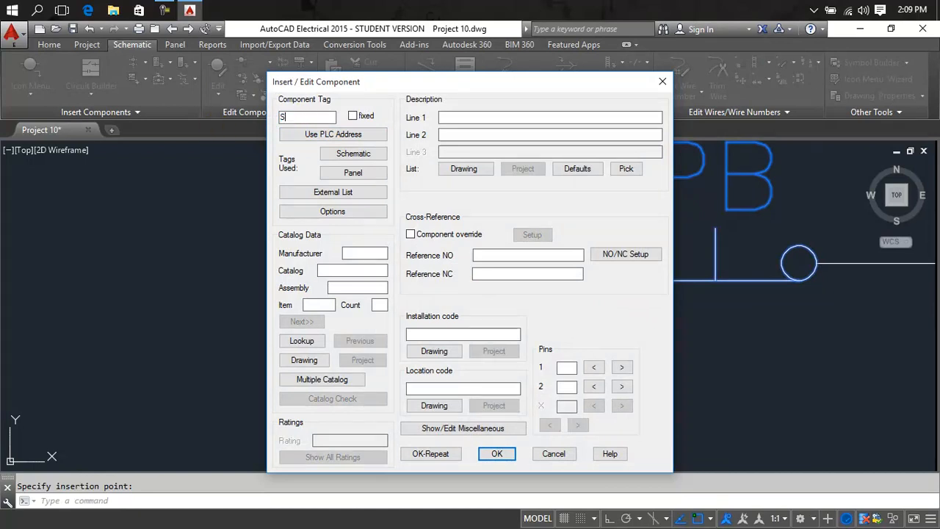
pyautogui.click(498, 454)
# - Insert a Push Button NO into the same horizontal line, to the right of the STOP button, with the tag START
pyautogui.scroll(-5, 563, 405)
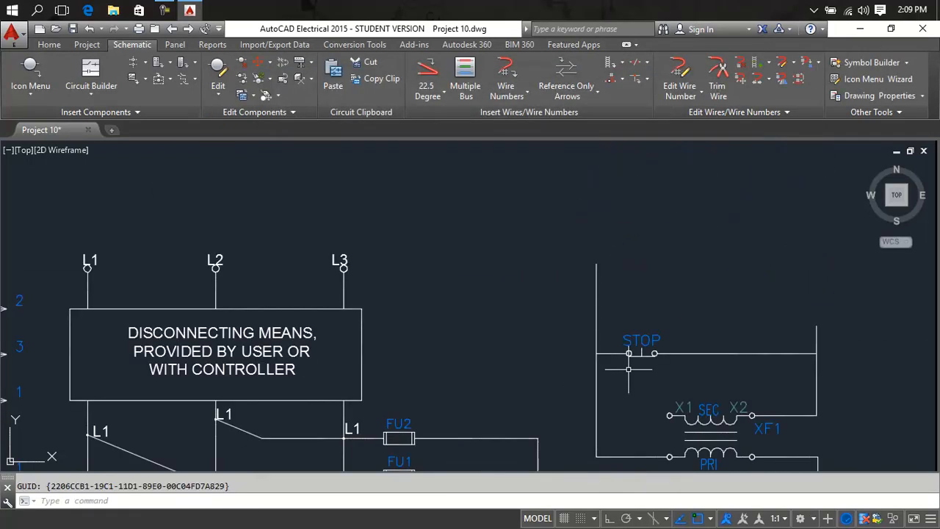
pyautogui.scroll(-5, 628, 369)
pyautogui.moveTo(628, 370); pyautogui.dragTo(704, 291, button='middle')
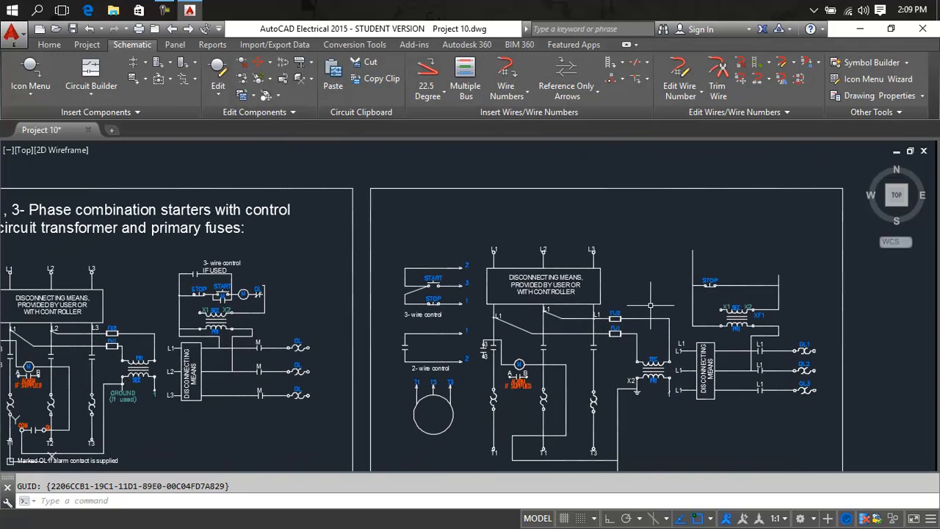
pyautogui.scroll(2, 687, 313)
pyautogui.moveTo(728, 304); pyautogui.dragTo(558, 311, button='middle')
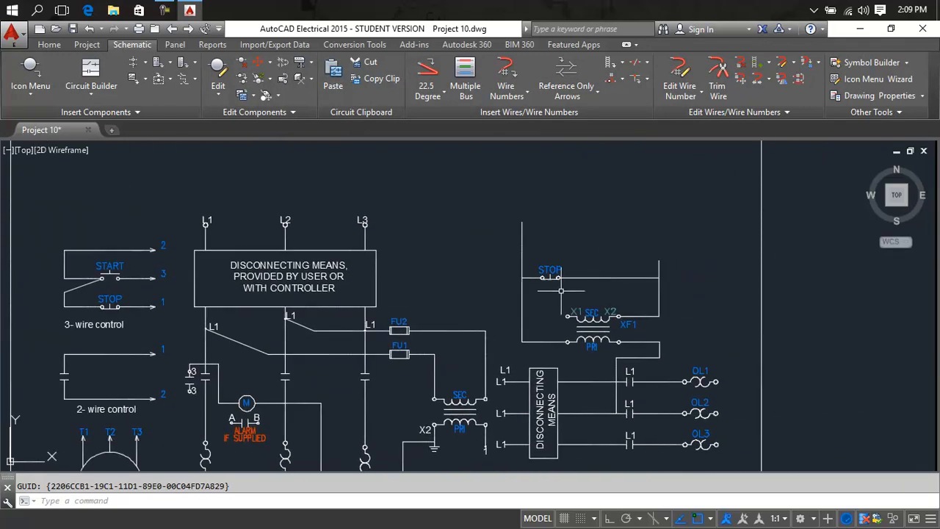
pyautogui.click(22, 86)
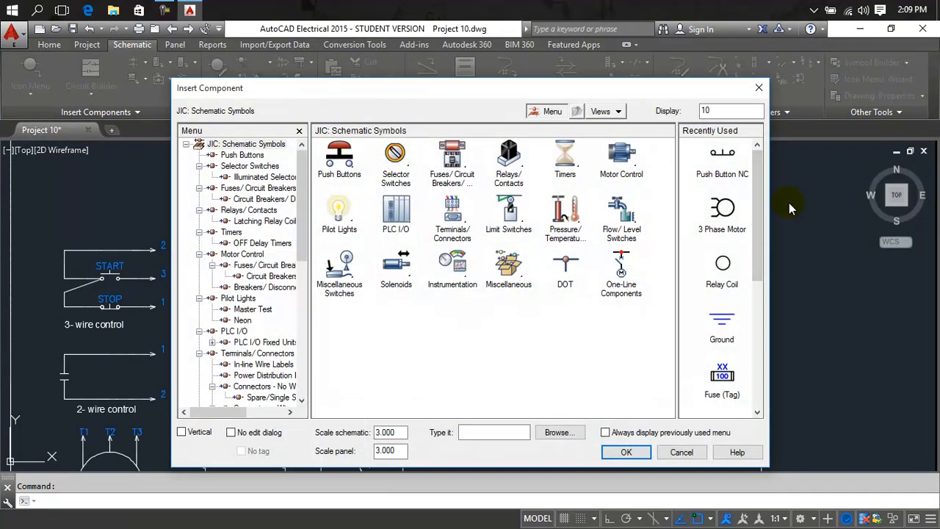
pyautogui.click(340, 159)
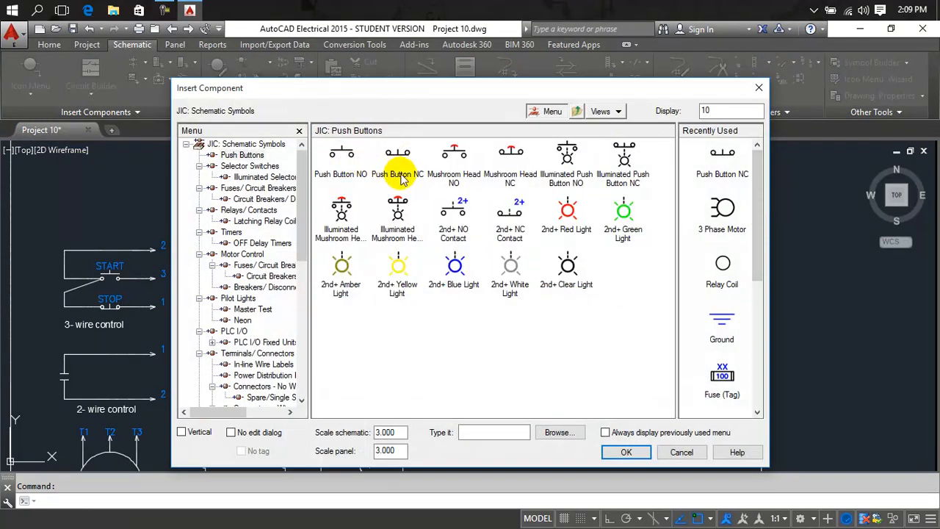
pyautogui.click(353, 164)
pyautogui.scroll(4, 579, 284)
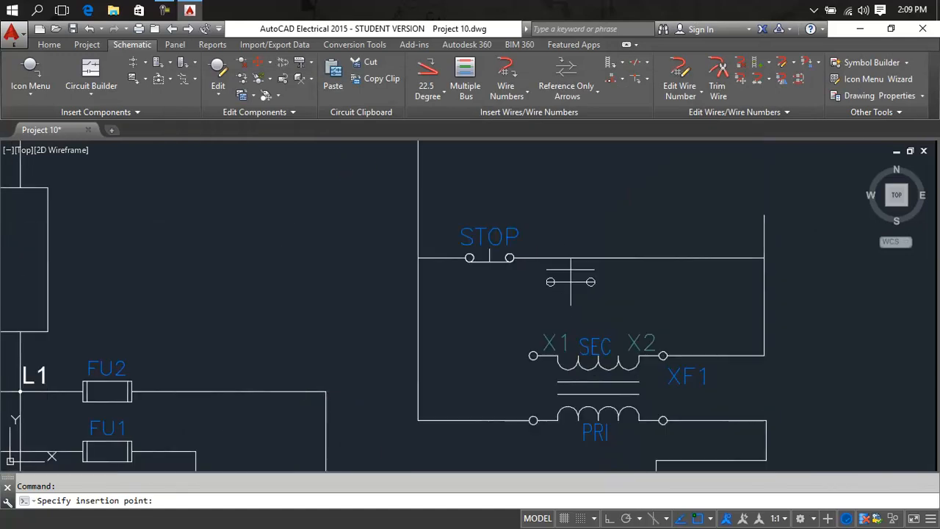
pyautogui.click(592, 258)
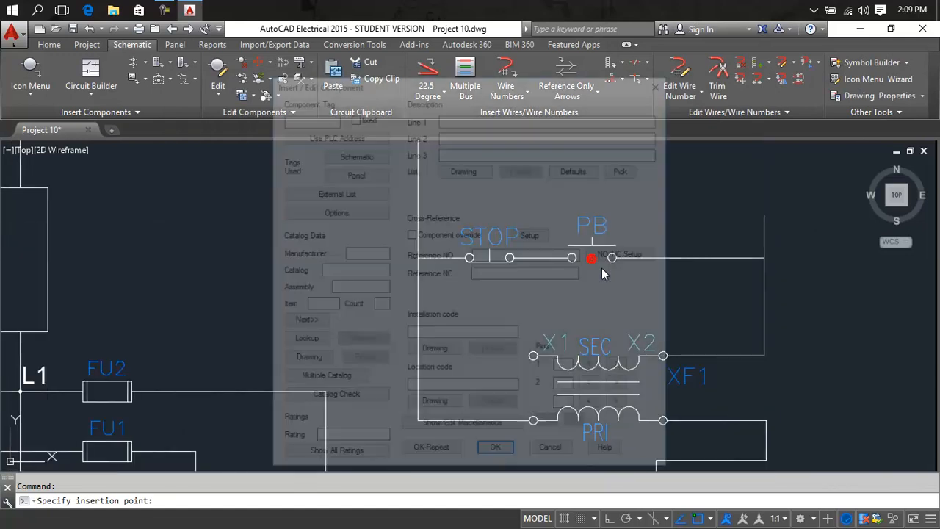
pyautogui.doubleClick(320, 117)
pyautogui.write('S')
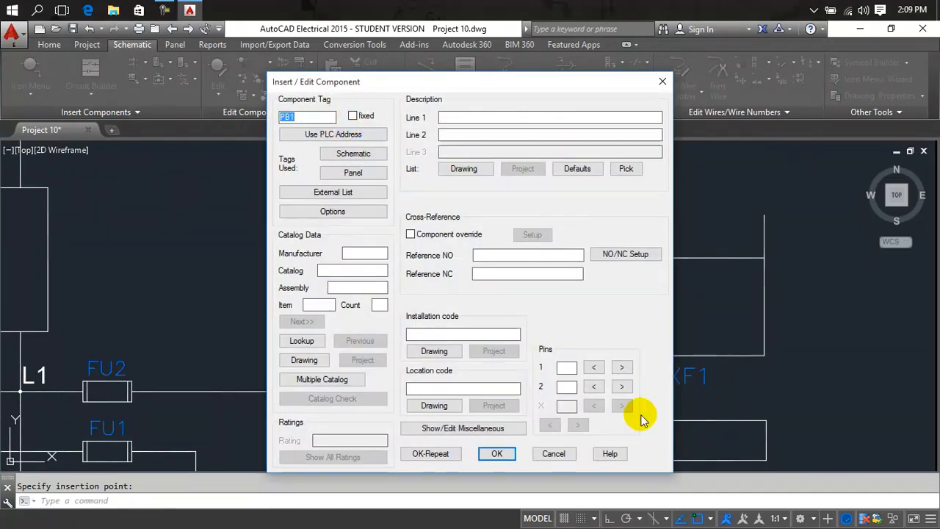
pyautogui.write('TART')
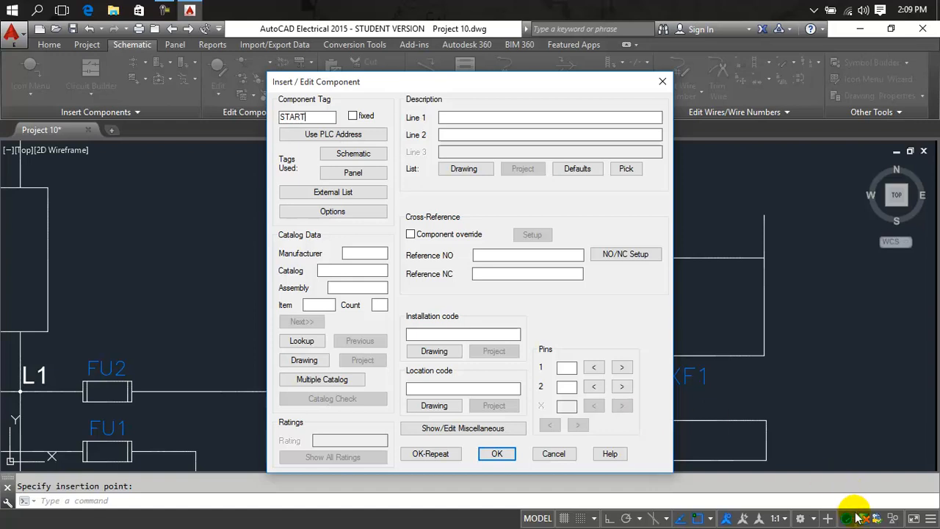
pyautogui.click(510, 455)
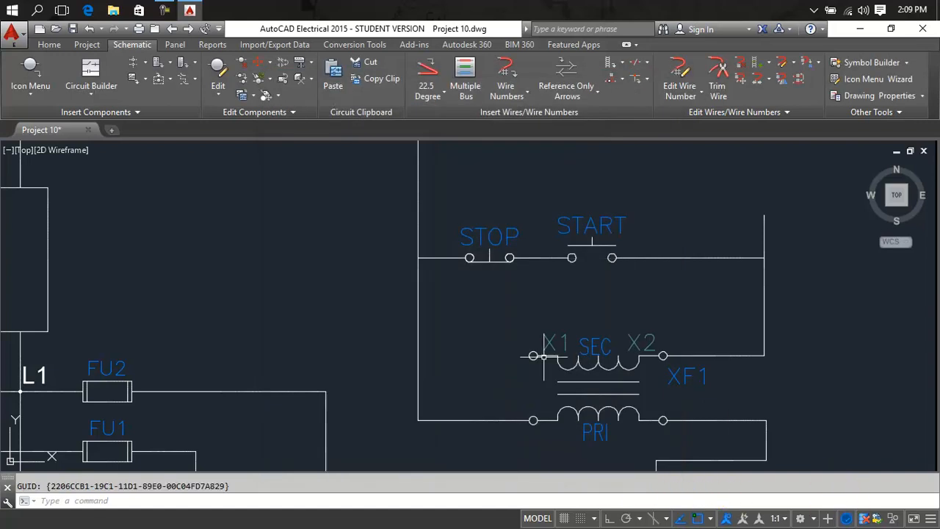
# - Draw a rectangular bypass branch with Line beneath START, joining the horizontal line on both sides of the button, with Ortho on
pyautogui.scroll(3, 551, 266)
pyautogui.write('l')
pyautogui.press('Return')
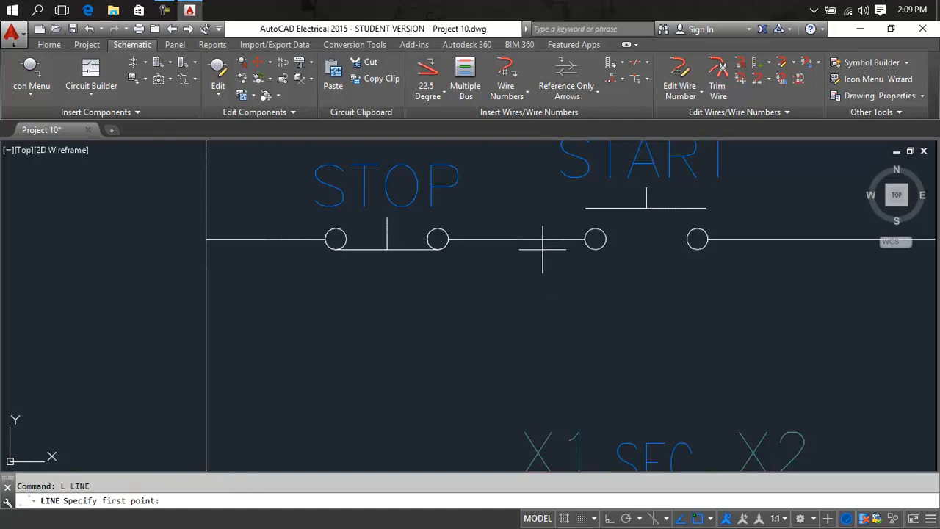
pyautogui.click(534, 239)
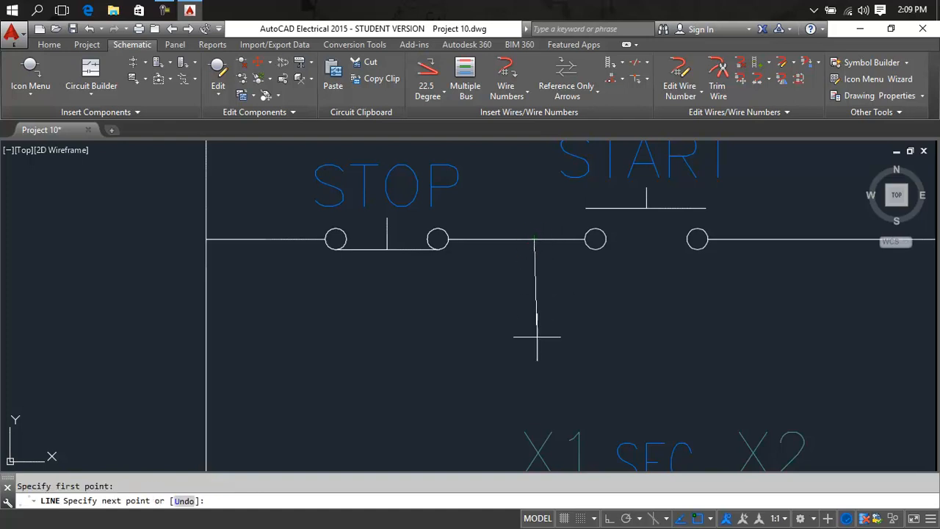
pyautogui.press('F8')
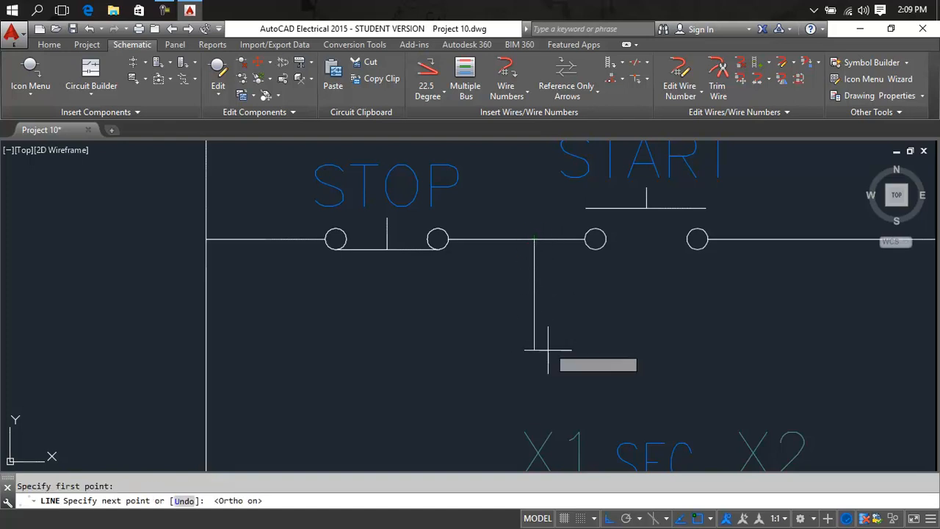
pyautogui.click(541, 354)
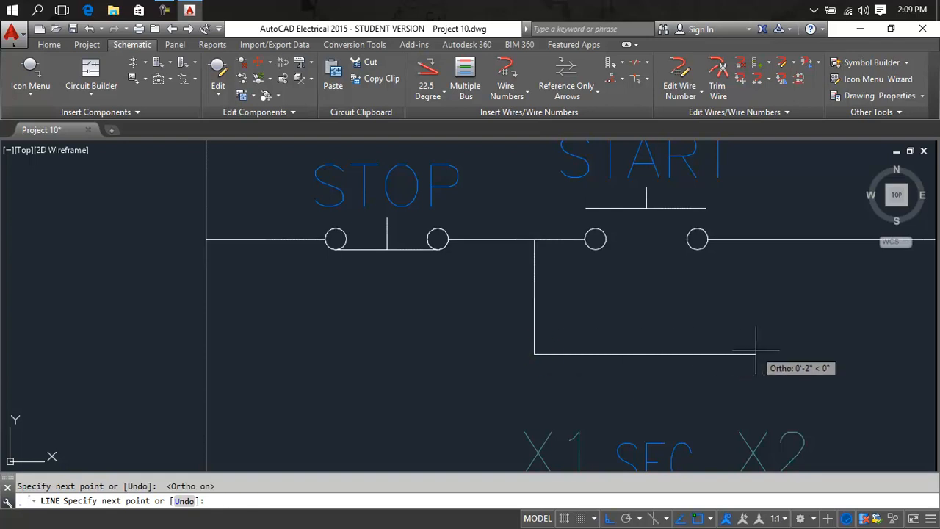
pyautogui.click(796, 240)
pyautogui.press('Return')
pyautogui.scroll(-3, 719, 262)
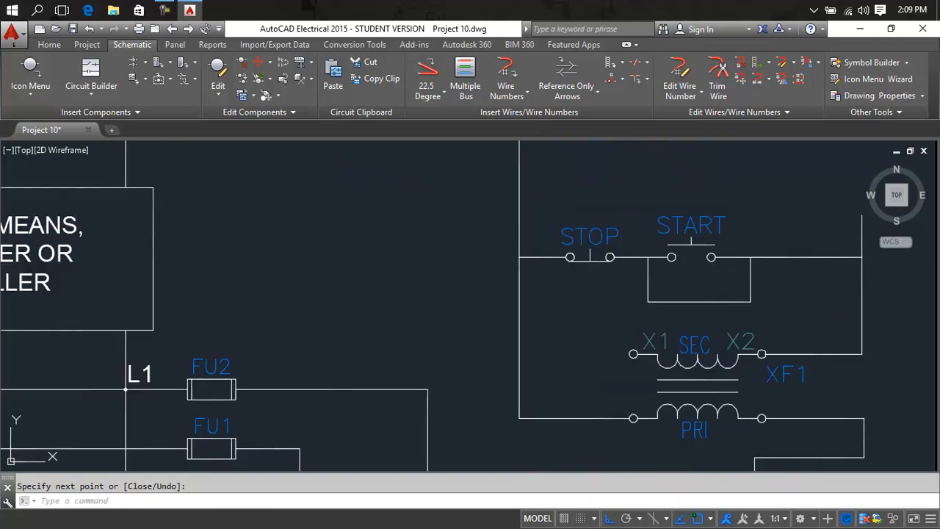
# - Copy the open contact on the OL1 line into the middle of the bypass branch below START, keeping its component data
pyautogui.scroll(-2, 385, 250)
pyautogui.moveTo(385, 250); pyautogui.dragTo(597, 235, button='middle')
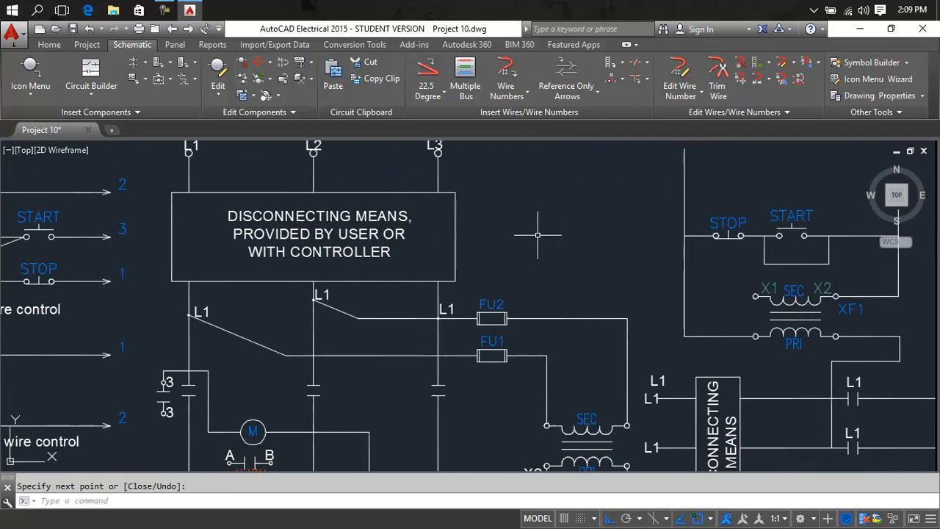
pyautogui.scroll(-4, 539, 236)
pyautogui.moveTo(538, 236); pyautogui.dragTo(598, 229, button='middle')
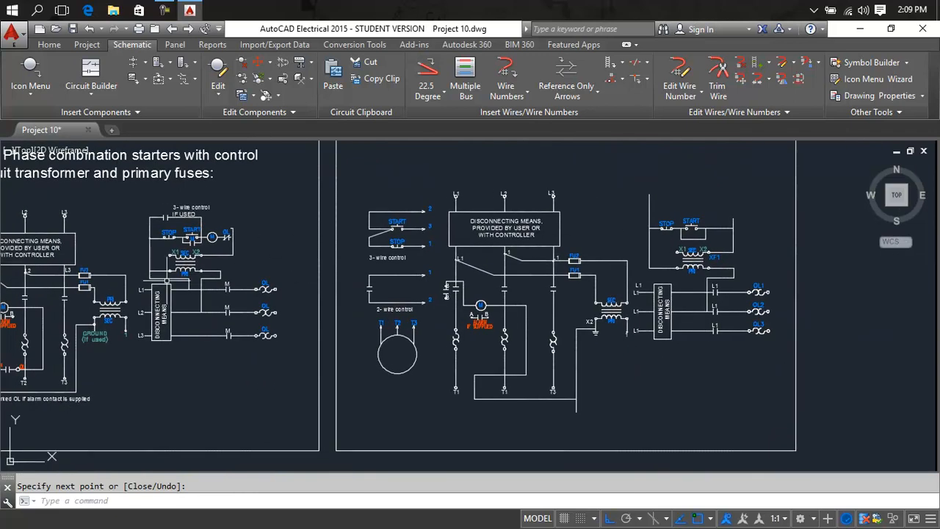
pyautogui.scroll(3, 185, 255)
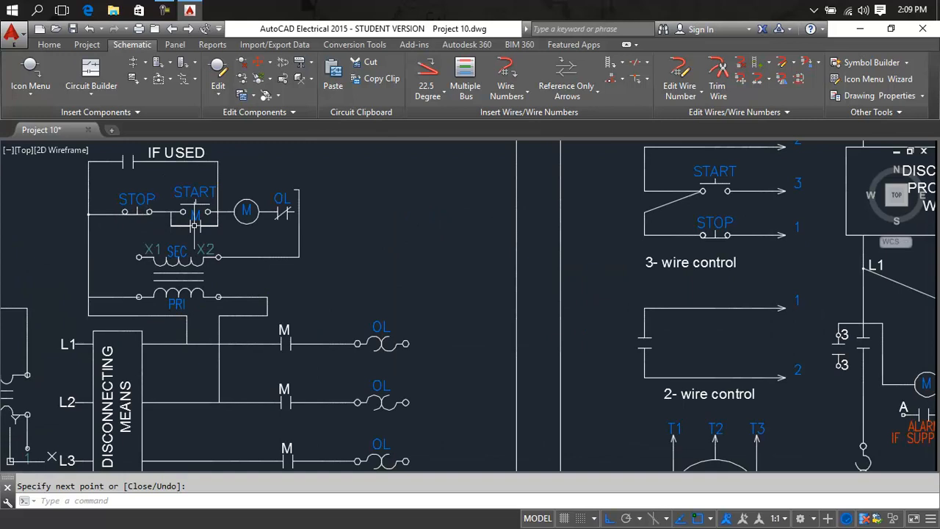
pyautogui.scroll(-3, 412, 228)
pyautogui.moveTo(432, 240); pyautogui.dragTo(128, 270, button='middle')
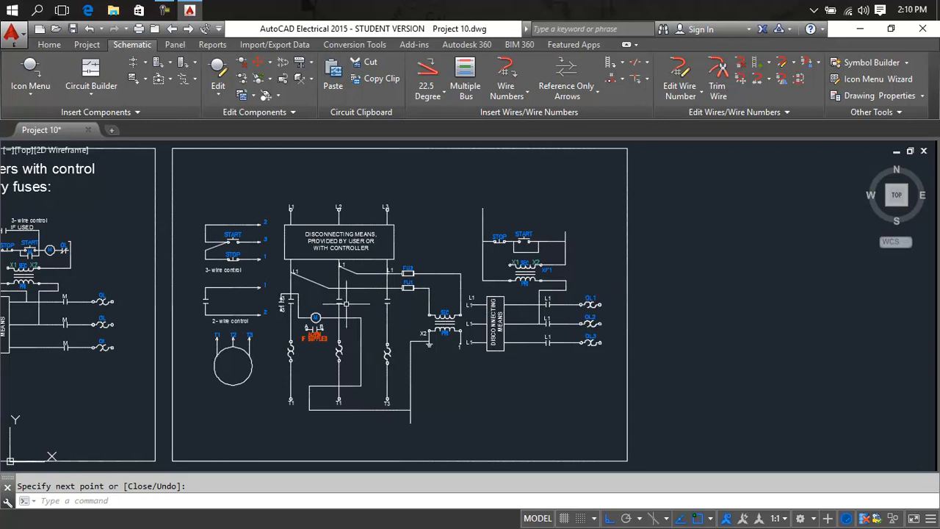
pyautogui.moveTo(339, 306); pyautogui.dragTo(368, 304, button='middle')
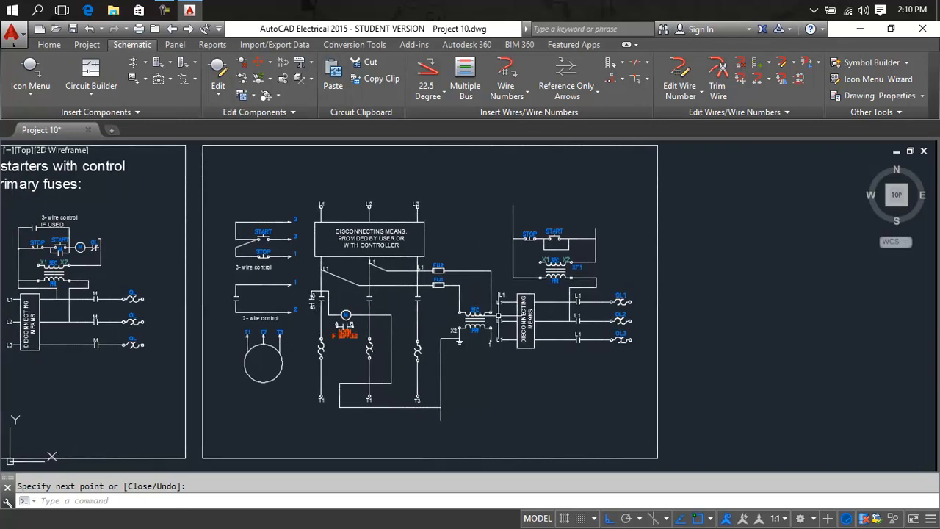
pyautogui.scroll(3, 574, 301)
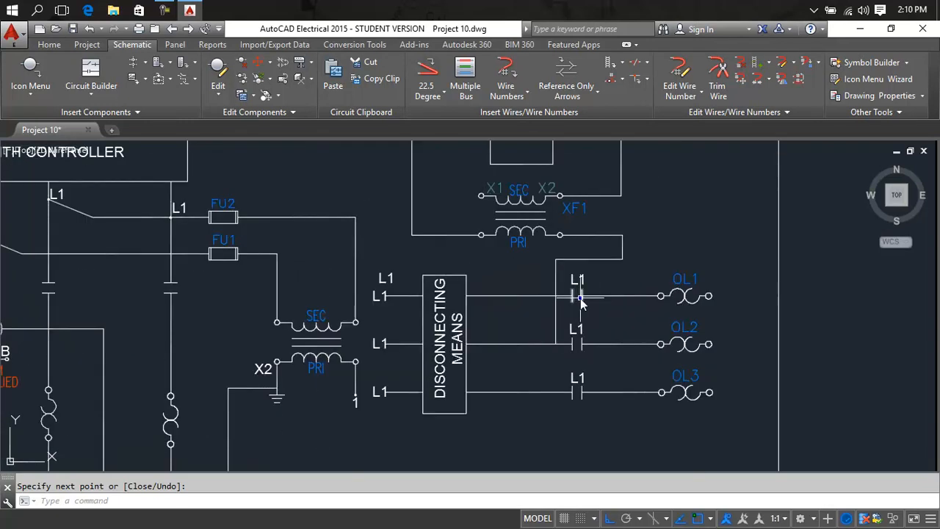
pyautogui.rightClick(578, 296)
pyautogui.click(572, 335)
pyautogui.moveTo(549, 254); pyautogui.dragTo(534, 345, button='middle')
pyautogui.scroll(3, 509, 260)
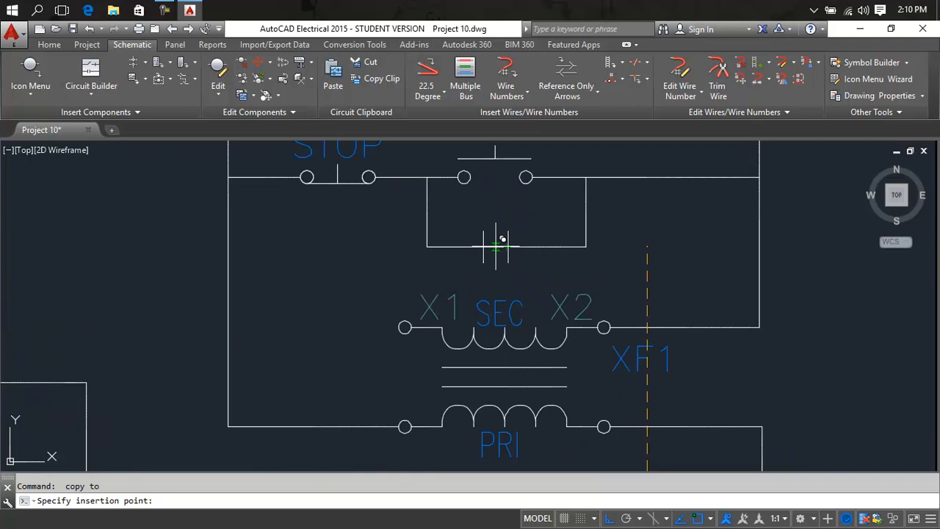
pyautogui.click(538, 249)
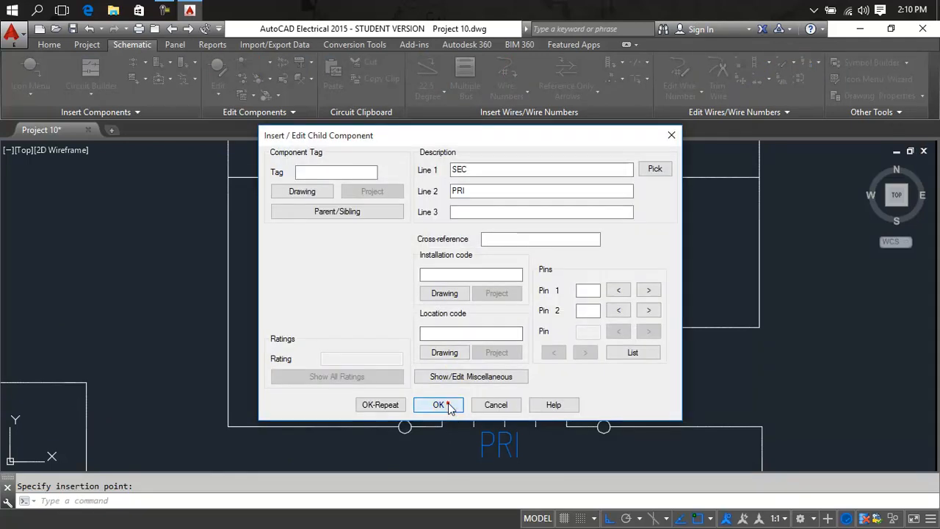
pyautogui.click(449, 406)
# - Edit the contact in the bypass branch below START and set its component tag to M
pyautogui.scroll(-7, 488, 330)
pyautogui.moveTo(678, 220); pyautogui.dragTo(787, 206, button='middle')
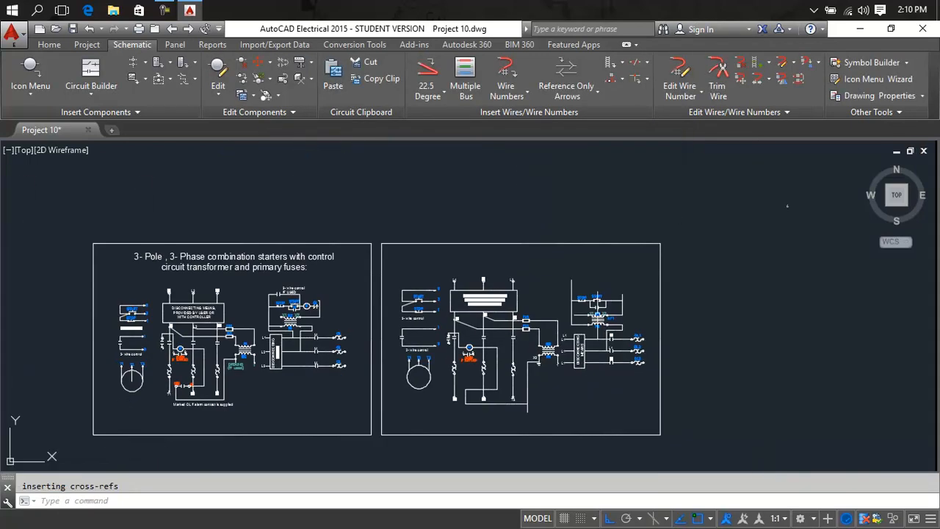
pyautogui.scroll(6, 275, 302)
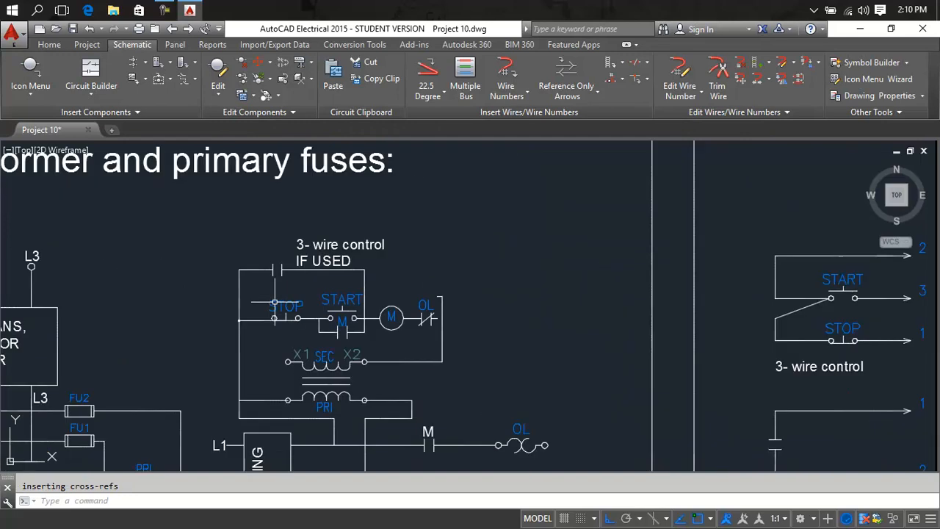
pyautogui.scroll(-6, 364, 336)
pyautogui.moveTo(373, 329); pyautogui.dragTo(285, 318, button='middle')
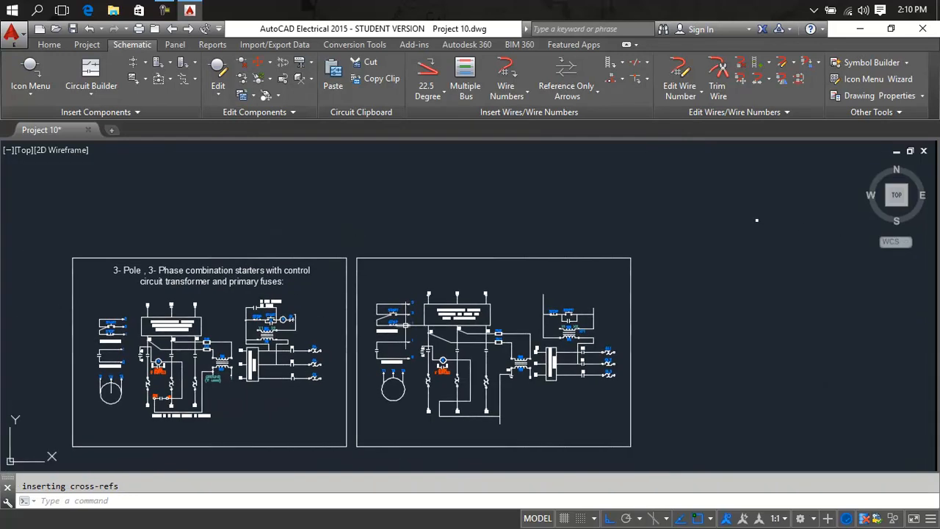
pyautogui.scroll(8, 481, 319)
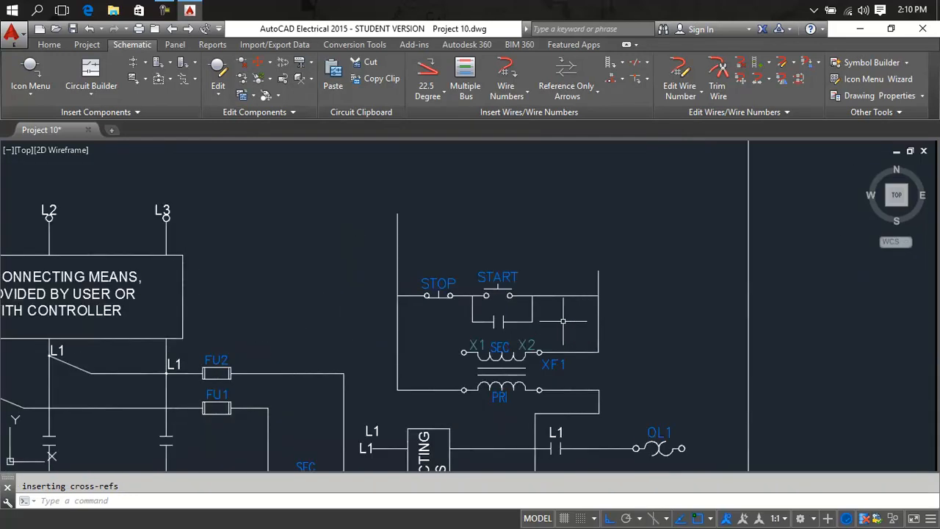
pyautogui.click(483, 318)
pyautogui.rightClick(483, 319)
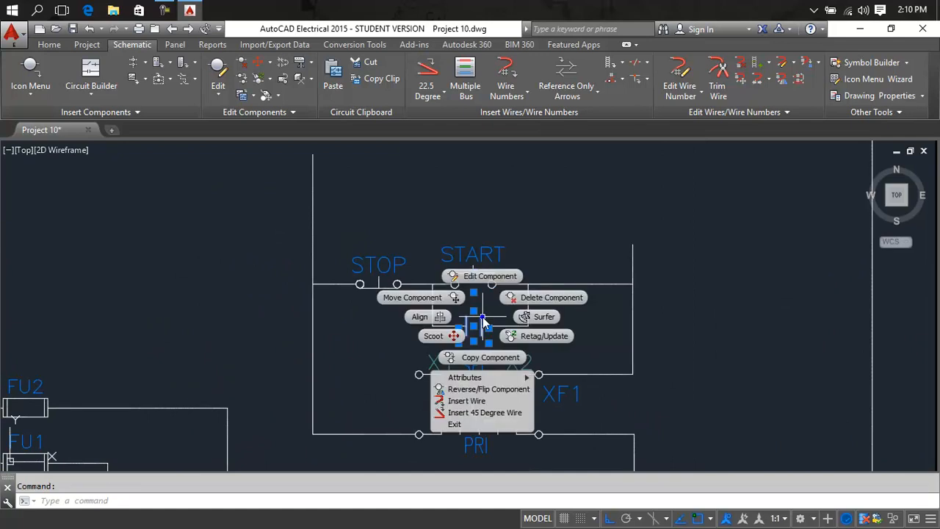
pyautogui.click(490, 283)
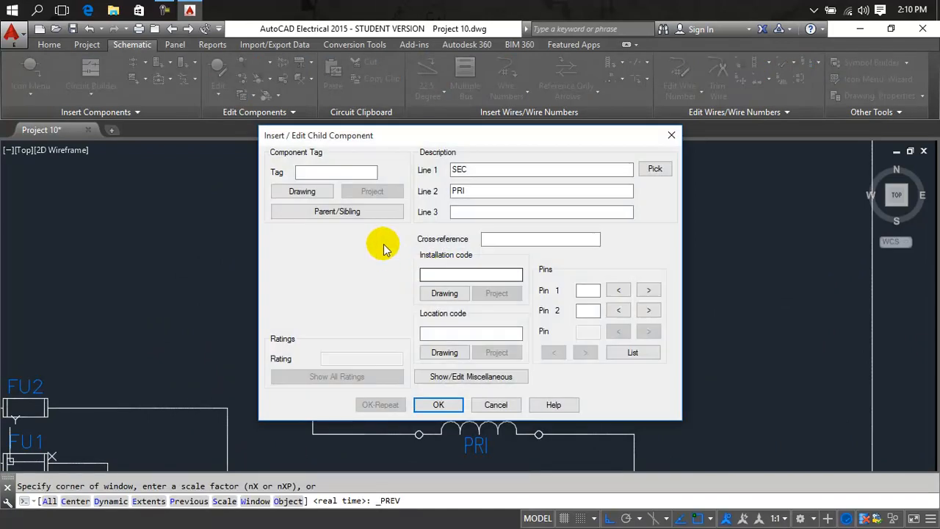
pyautogui.click(328, 173)
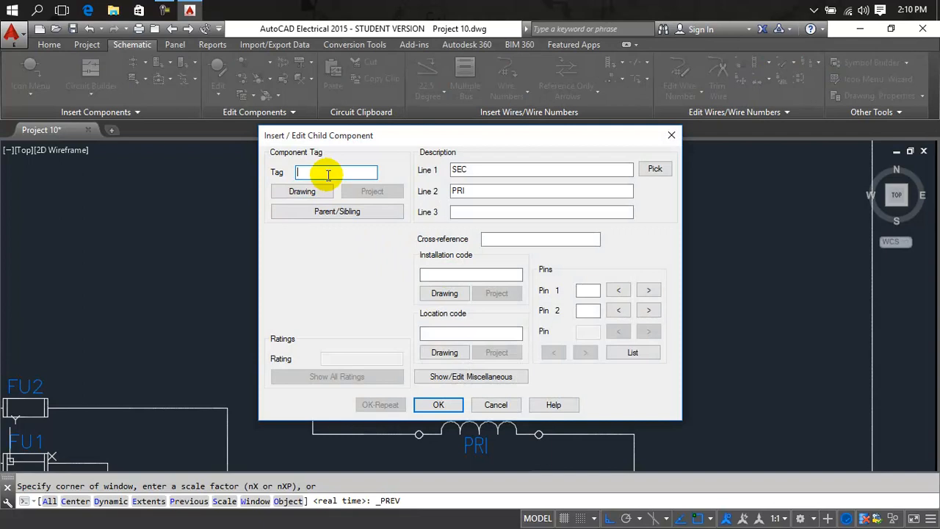
pyautogui.write('M')
pyautogui.click(434, 411)
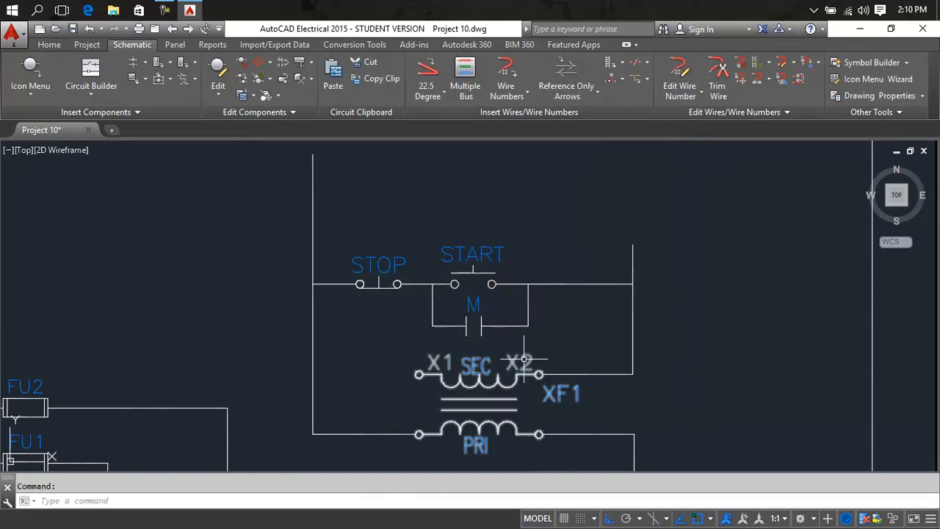
# - Copy the M coil into the horizontal line between the START bypass branch and the vertical line on its right, accepting the tag CR1
pyautogui.scroll(-4, 671, 321)
pyautogui.moveTo(667, 318)
pyautogui.mouseDown(button='middle')
pyautogui.moveTo(627, 267)
pyautogui.moveTo(668, 283)
pyautogui.mouseUp(button='middle')
pyautogui.scroll(-3, 627, 267)
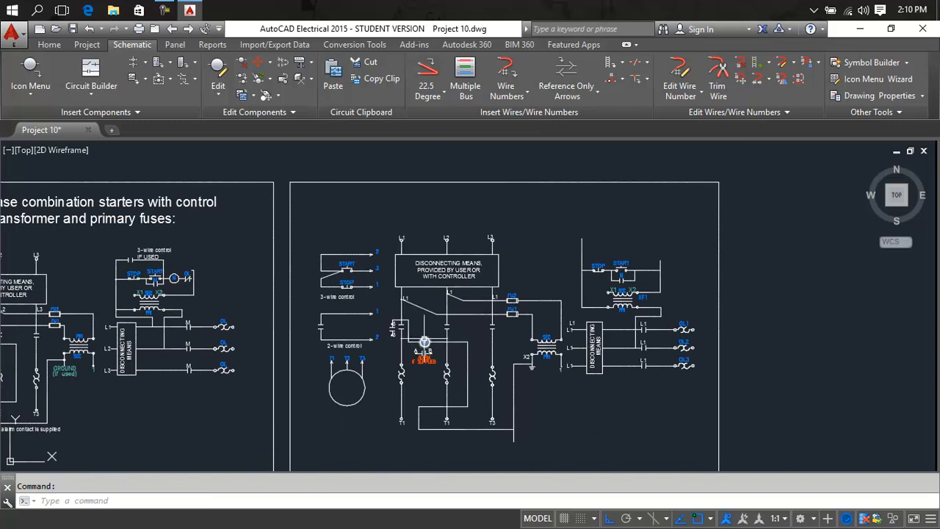
pyautogui.rightClick(425, 343)
pyautogui.click(429, 376)
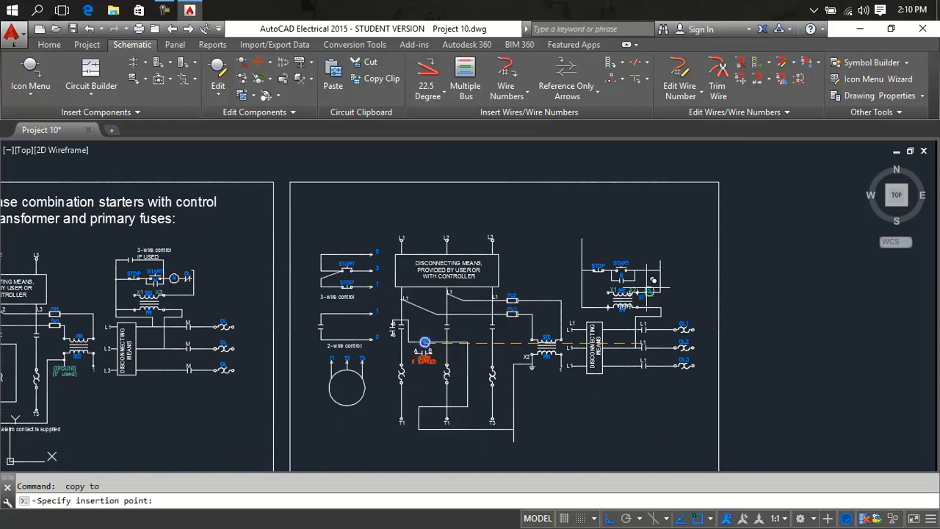
pyautogui.scroll(4, 655, 283)
pyautogui.scroll(2, 653, 283)
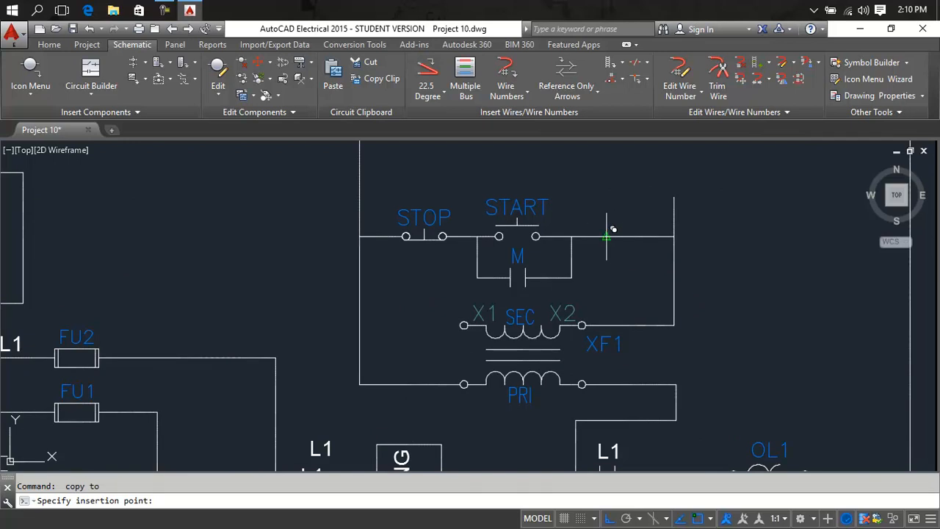
pyautogui.scroll(-4, 610, 236)
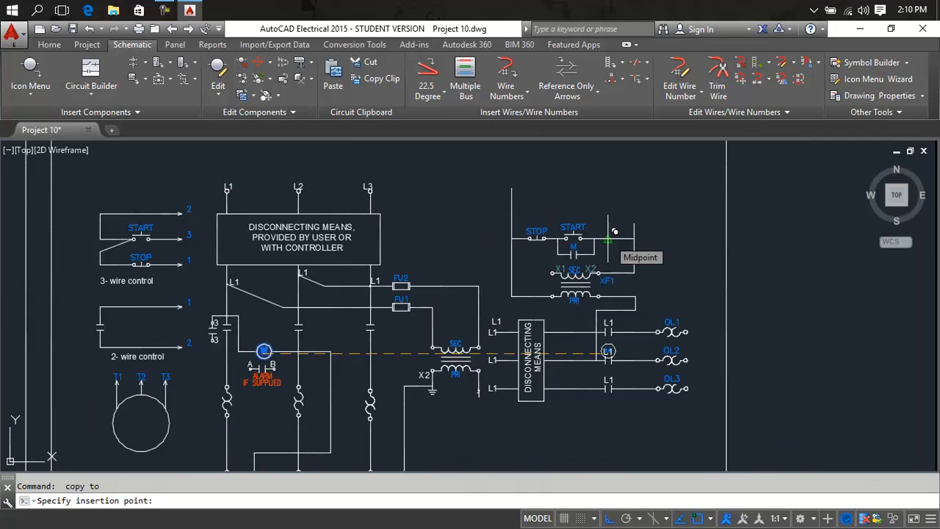
pyautogui.scroll(-2, 608, 237)
pyautogui.scroll(4, 609, 237)
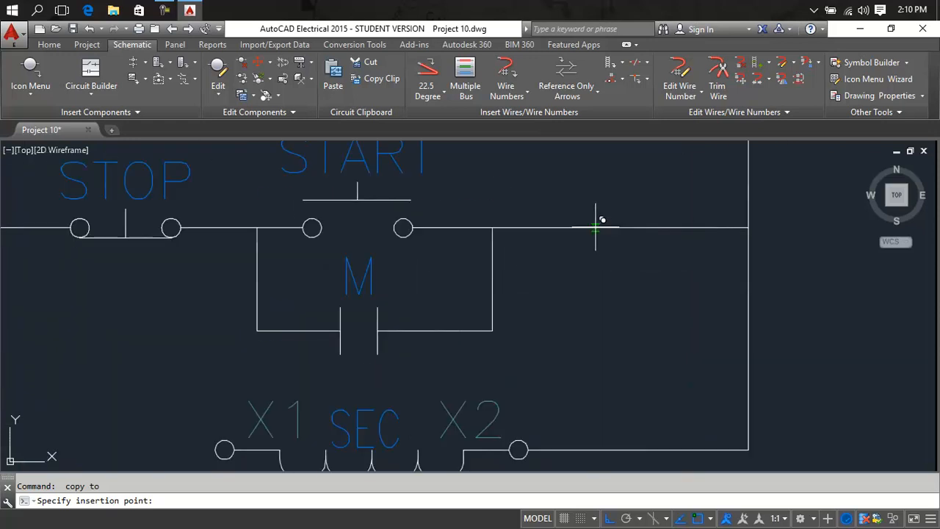
pyautogui.click(595, 227)
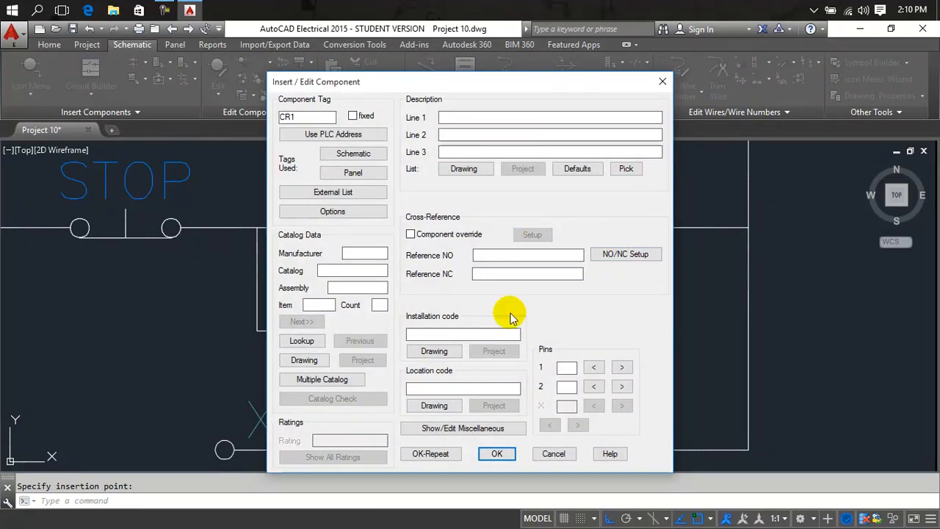
pyautogui.click(497, 453)
# - Trim the piece of horizontal line that runs through the circle of coil CR1
pyautogui.scroll(5, 602, 225)
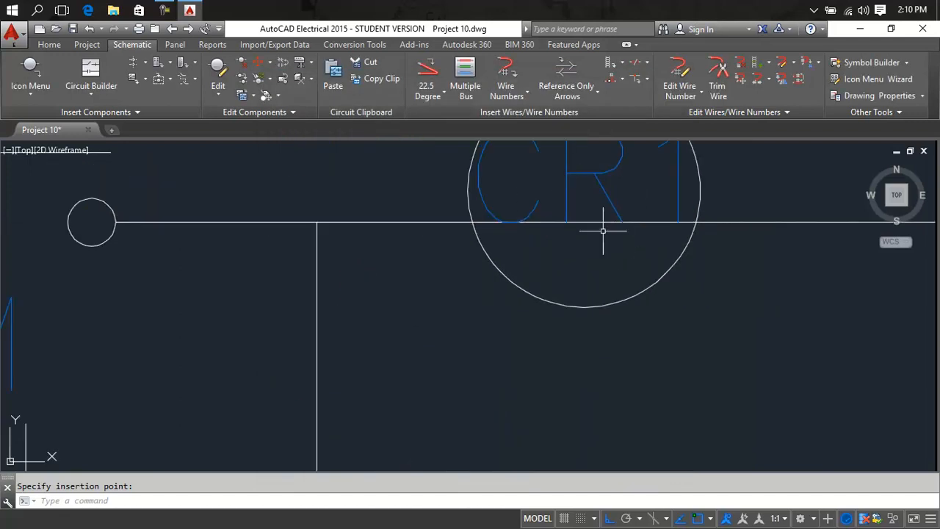
pyautogui.write('tr')
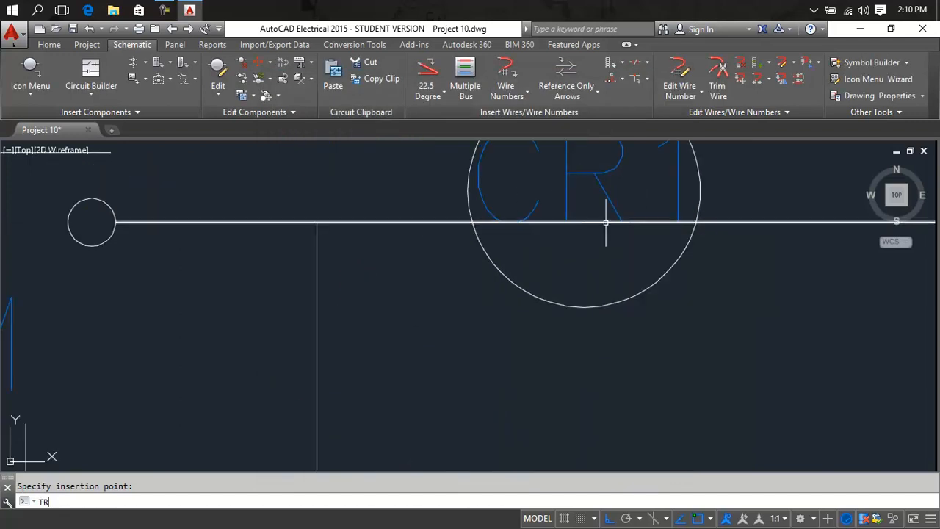
pyautogui.press('Return')
pyautogui.press('Return')
pyautogui.scroll(-5, 605, 223)
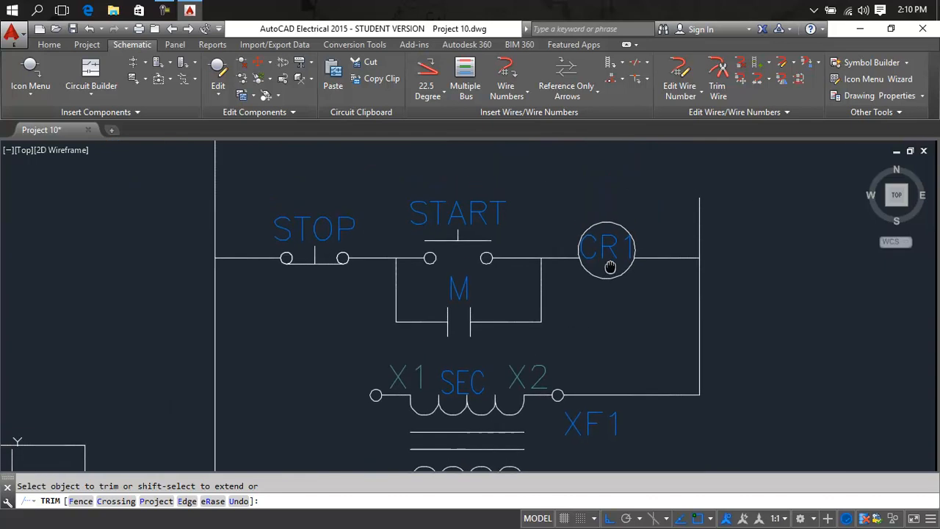
pyautogui.press('Escape')
# - Change the TAG1 attribute value of coil CR1 to M
pyautogui.doubleClick(605, 265)
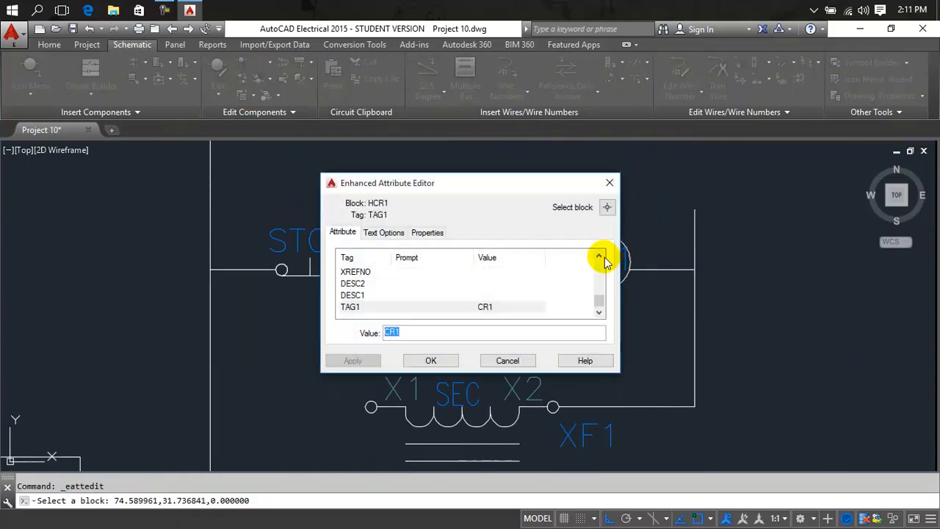
pyautogui.write('M')
pyautogui.click(447, 364)
# - Copy the OL contact from the reference schematic into the wire between the M coil and the right vertical line, accepting the tag OL
pyautogui.scroll(-5, 642, 299)
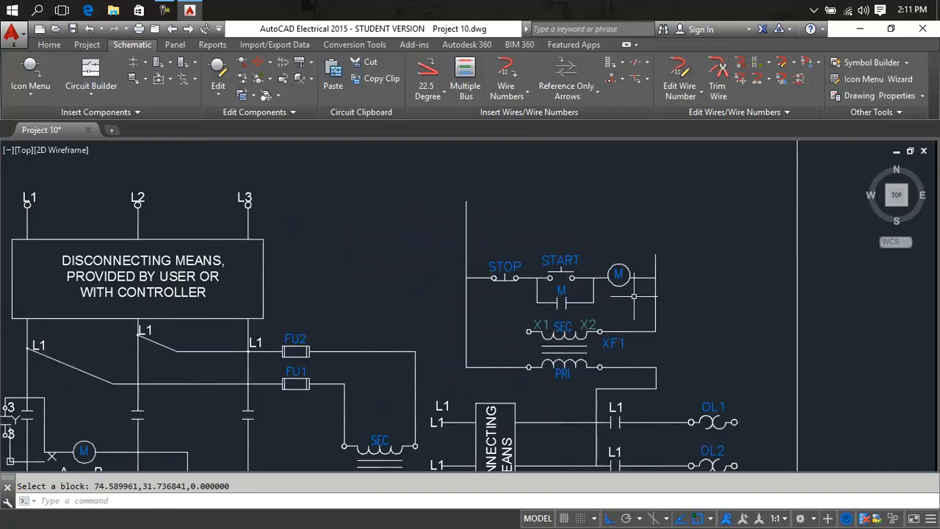
pyautogui.moveTo(642, 300)
pyautogui.mouseDown(button='middle')
pyautogui.moveTo(732, 245)
pyautogui.moveTo(843, 154)
pyautogui.mouseUp(button='middle')
pyautogui.scroll(-3, 843, 153)
pyautogui.moveTo(696, 156); pyautogui.dragTo(652, 280, button='middle')
pyautogui.scroll(5, 444, 256)
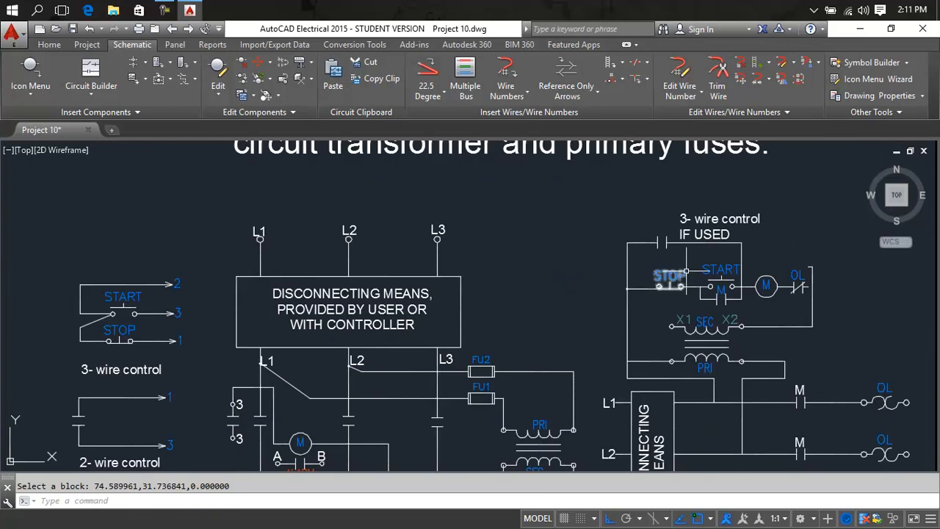
pyautogui.rightClick(797, 284)
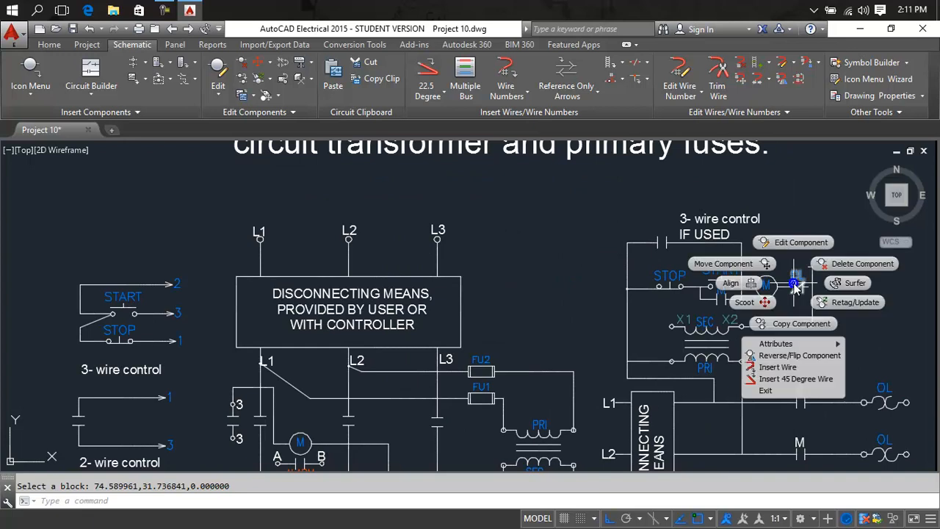
pyautogui.click(776, 321)
pyautogui.scroll(-4, 813, 257)
pyautogui.moveTo(812, 257); pyautogui.dragTo(198, 297, button='middle')
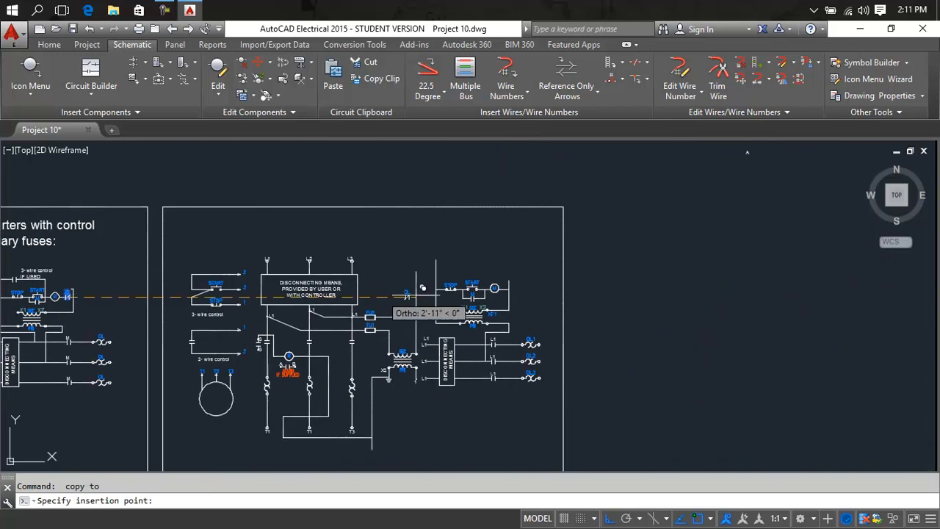
pyautogui.scroll(4, 485, 294)
pyautogui.scroll(3, 492, 284)
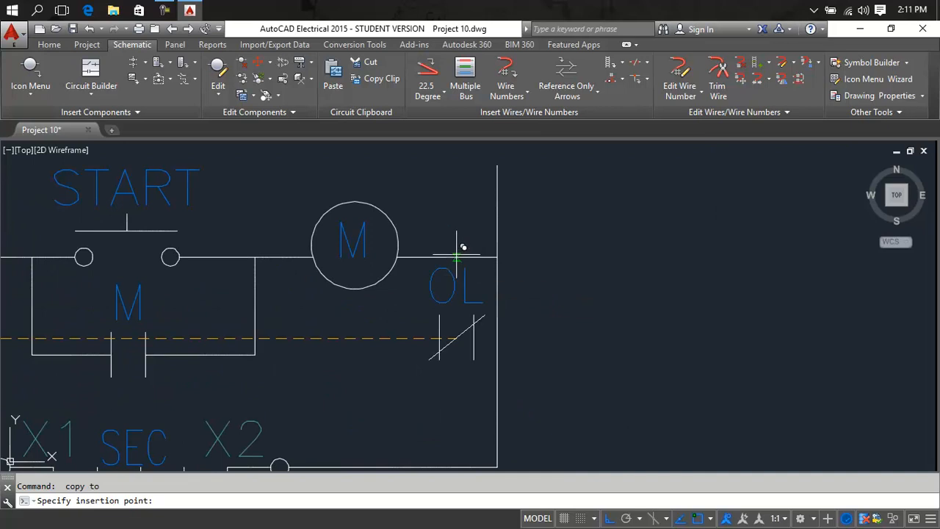
pyautogui.click(462, 250)
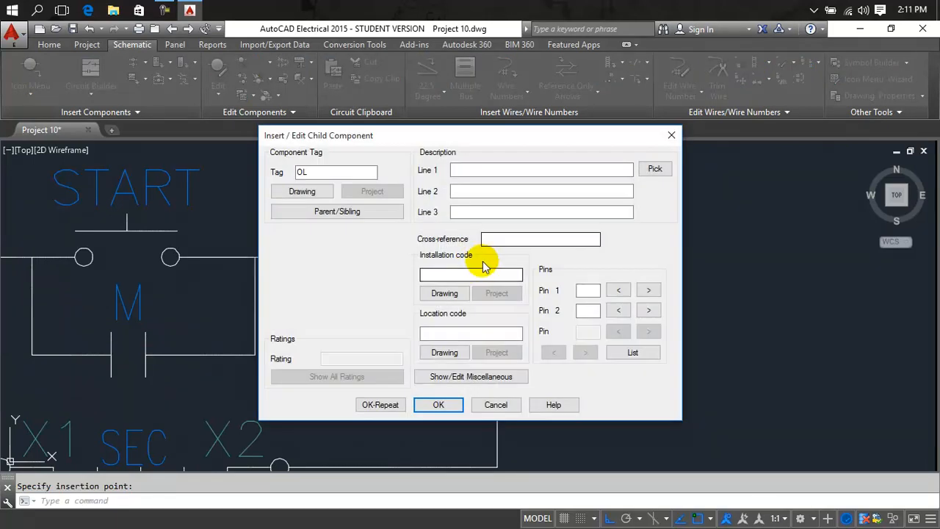
pyautogui.click(438, 405)
# - Draw a line from the wire junction between START and coil M straight up, then left past the control circuit's left vertical line
pyautogui.scroll(-5, 477, 345)
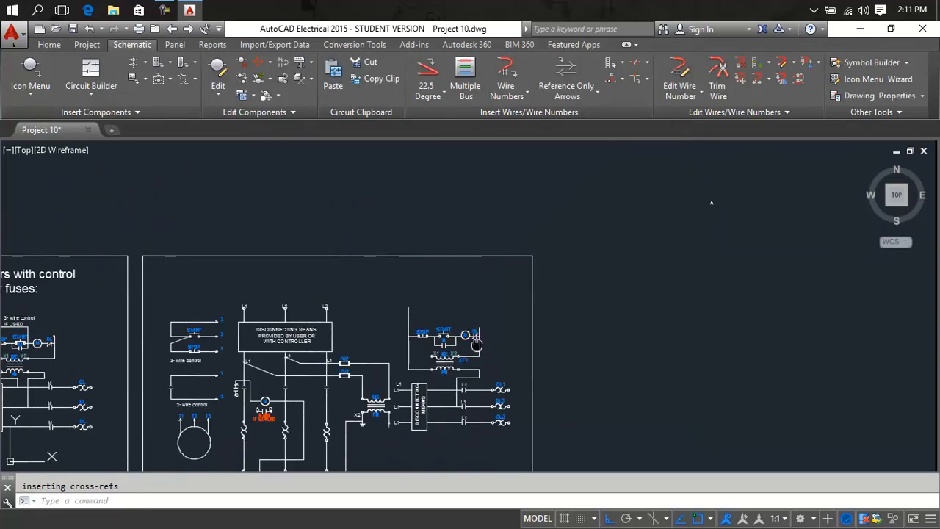
pyautogui.scroll(-2, 631, 327)
pyautogui.scroll(1, 345, 323)
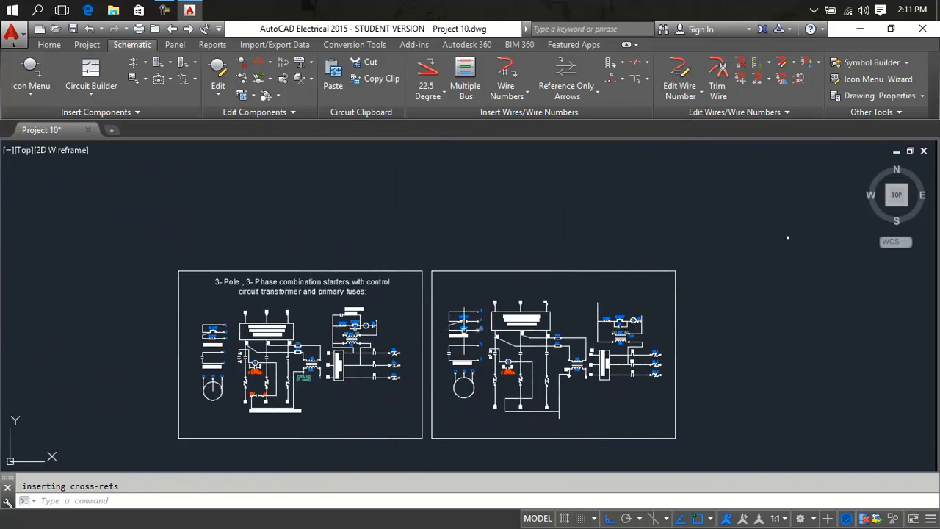
pyautogui.scroll(5, 331, 316)
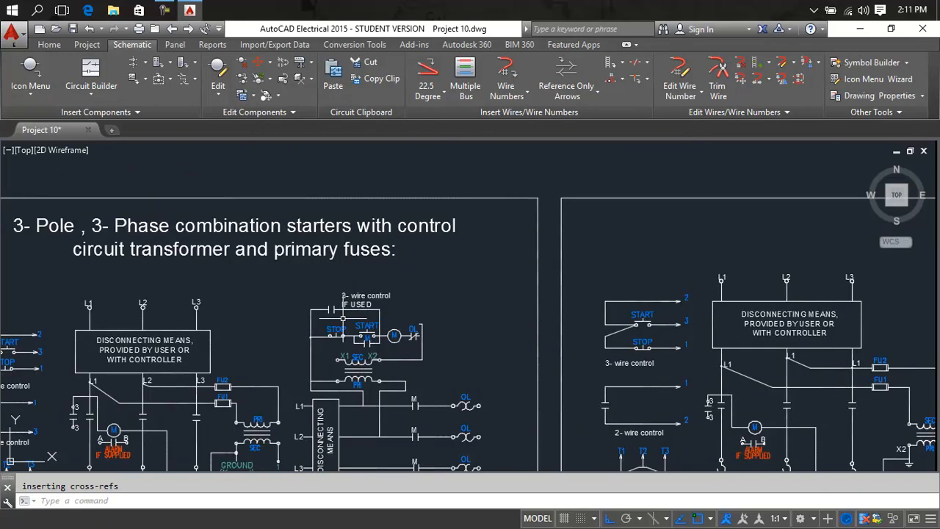
pyautogui.moveTo(807, 317)
pyautogui.mouseDown(button='middle')
pyautogui.moveTo(532, 304)
pyautogui.moveTo(575, 310)
pyautogui.mouseUp(button='middle')
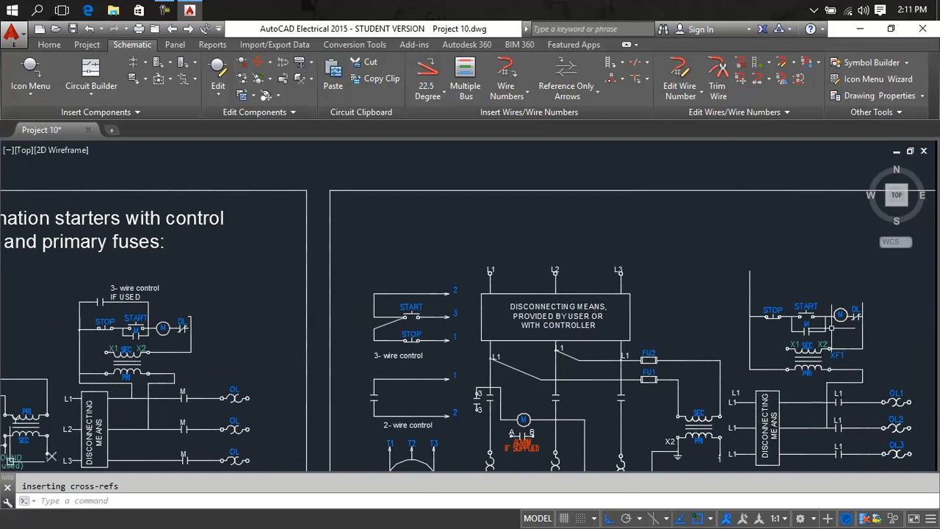
pyautogui.press('Return')
pyautogui.click(828, 314)
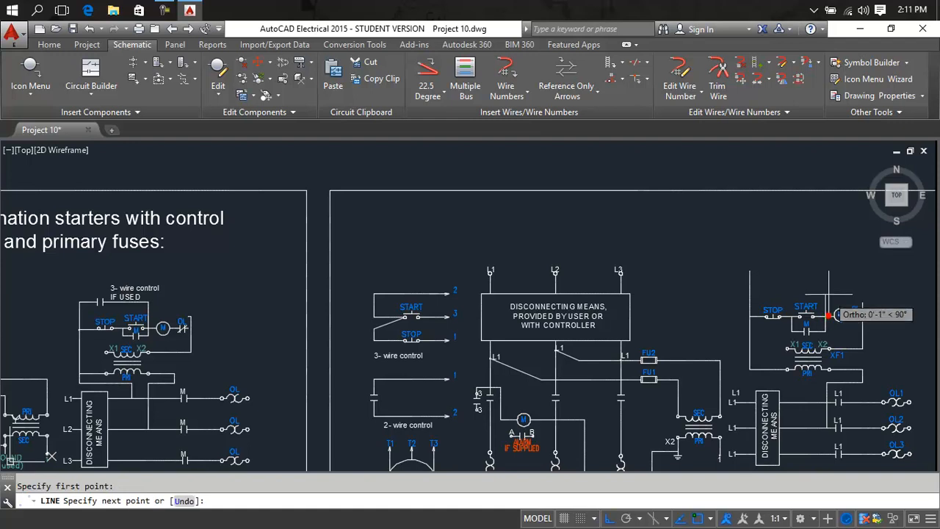
pyautogui.click(827, 282)
pyautogui.click(726, 282)
pyautogui.press('Escape')
pyautogui.press('Escape')
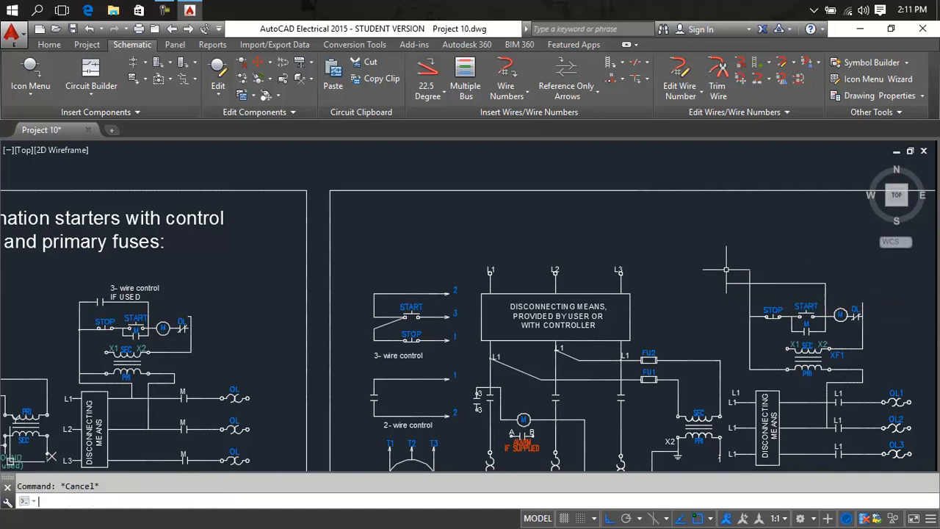
# - Trim the overhanging line ends at the upper-left corner of the control circuit
pyautogui.write('TR')
pyautogui.press('Return')
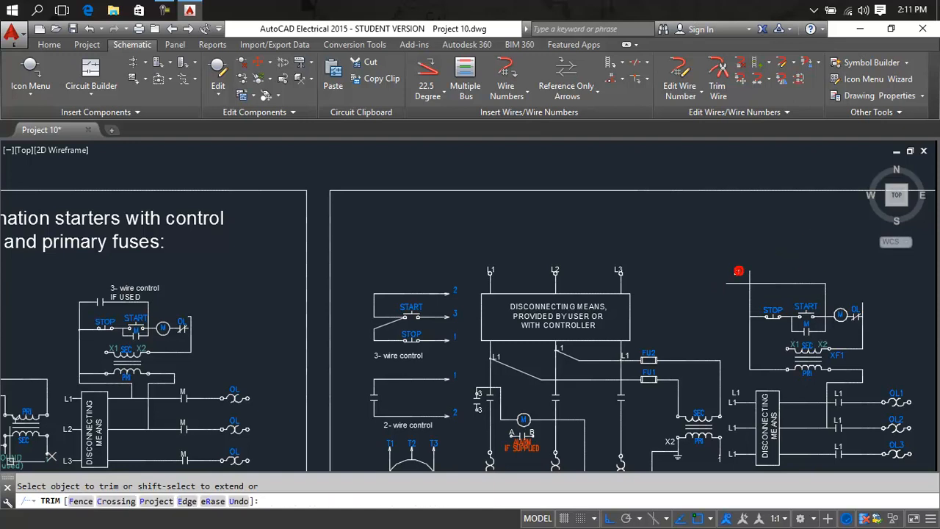
pyautogui.click(799, 262)
pyautogui.click(732, 275)
pyautogui.click(732, 262)
pyautogui.click(735, 295)
pyautogui.press('Escape')
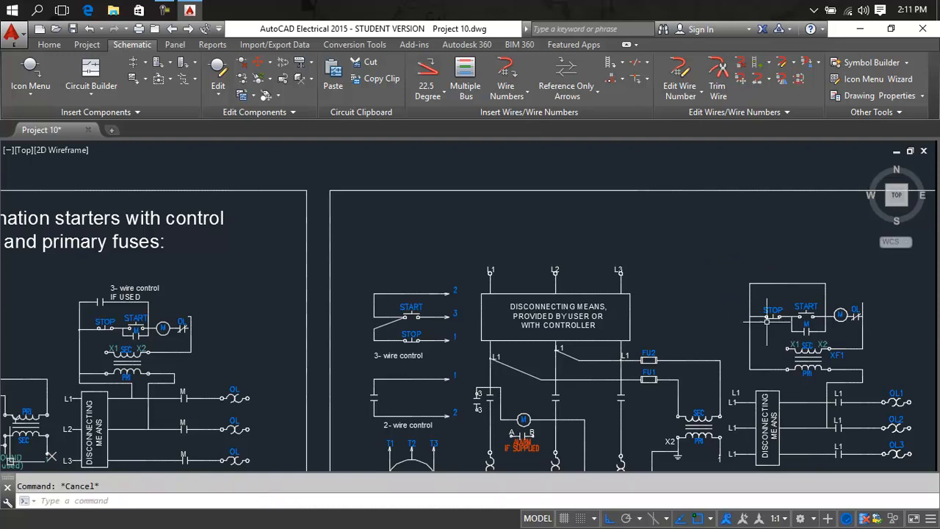
# - Copy the M contact from below START into the control circuit's top line near its left end, leaving the component tag blank
pyautogui.rightClick(809, 336)
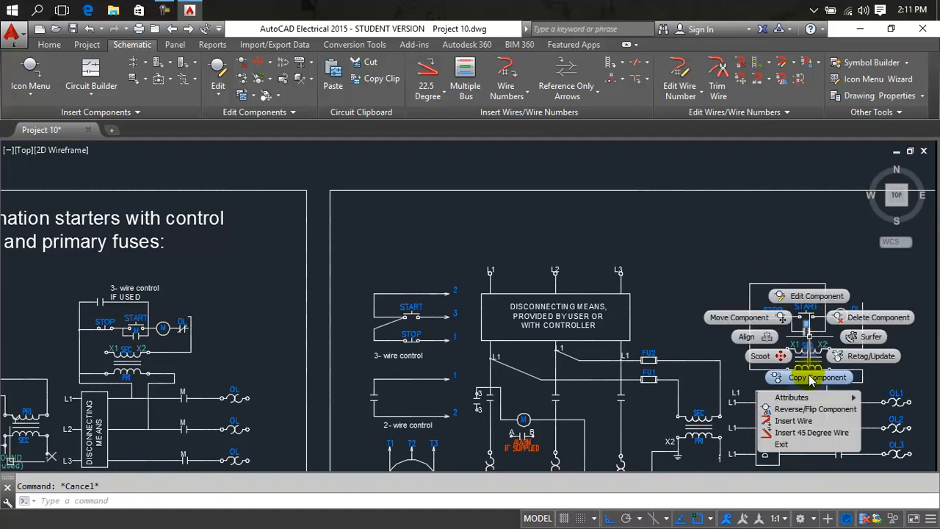
pyautogui.click(810, 376)
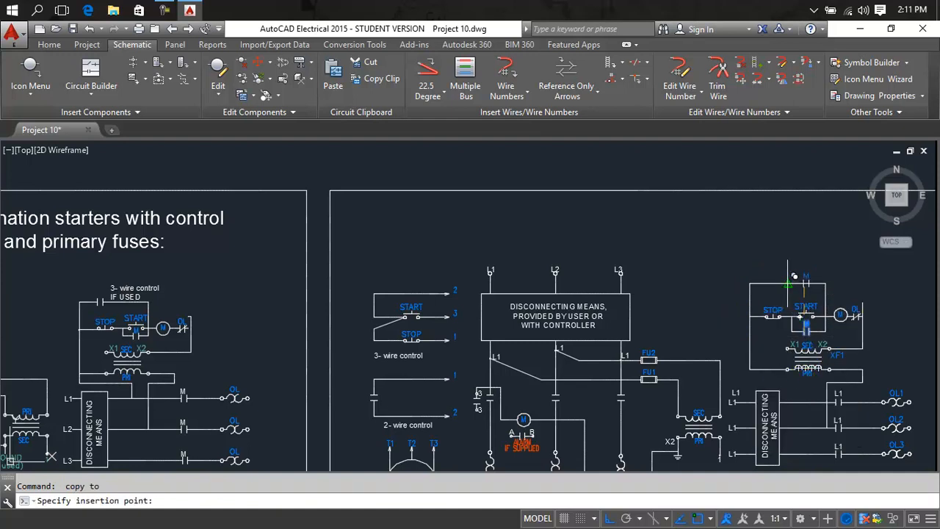
pyautogui.click(772, 278)
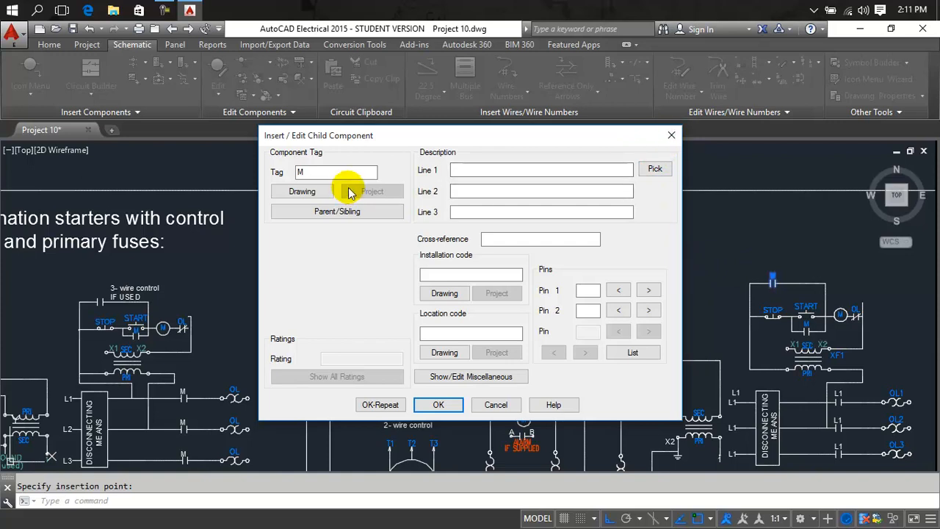
pyautogui.moveTo(333, 170); pyautogui.dragTo(294, 171)
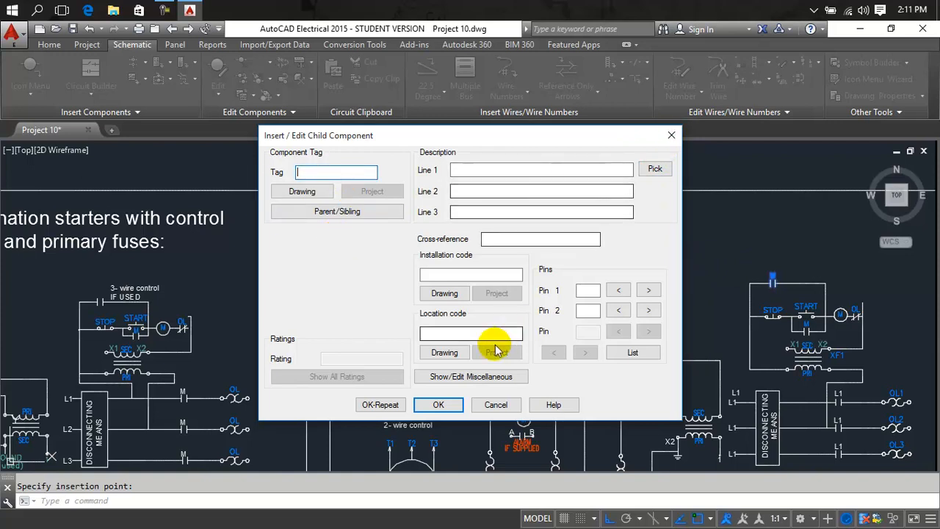
pyautogui.click(441, 405)
# - Draw a line from the control circuit's lower-left corner down, right beneath the PRI winding, and down to the top wire leaving the DISCONNECTING MEANS box
pyautogui.moveTo(792, 315); pyautogui.dragTo(746, 284, button='middle')
pyautogui.scroll(-2, 757, 350)
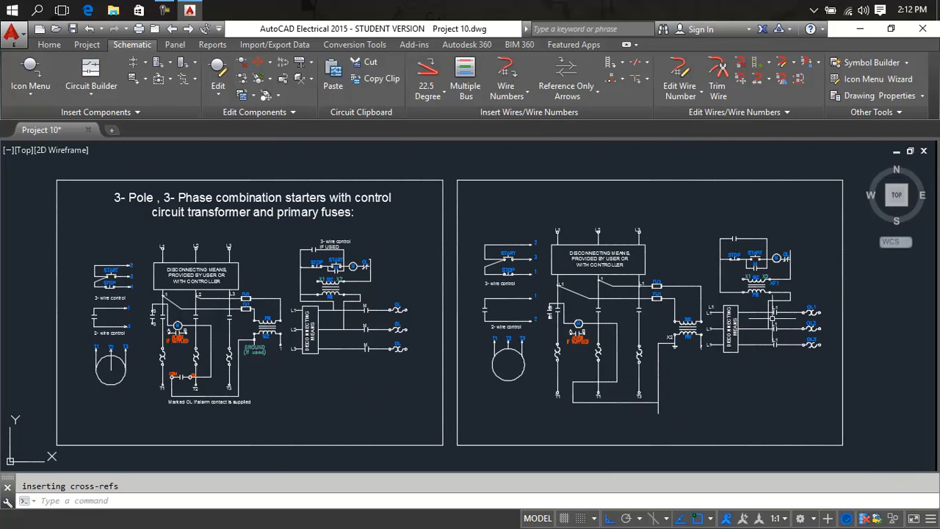
pyautogui.scroll(2, 772, 318)
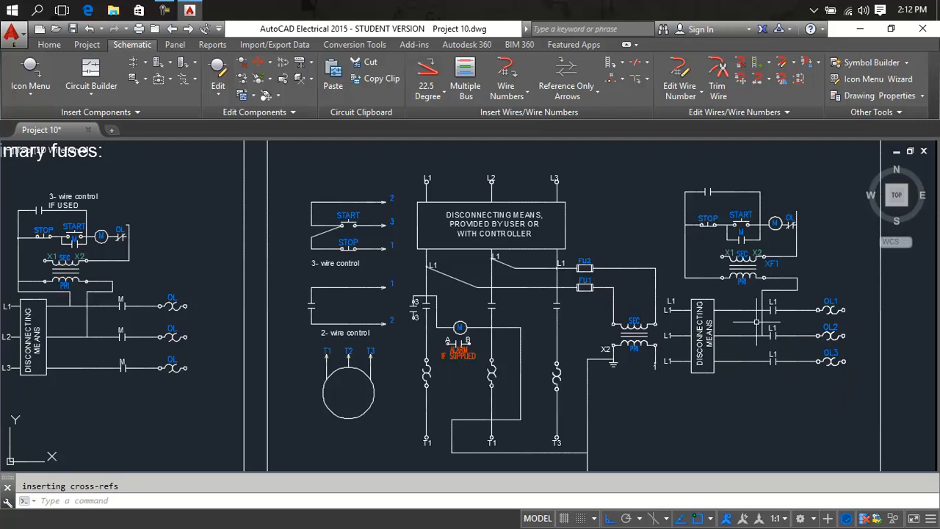
pyautogui.press('Return')
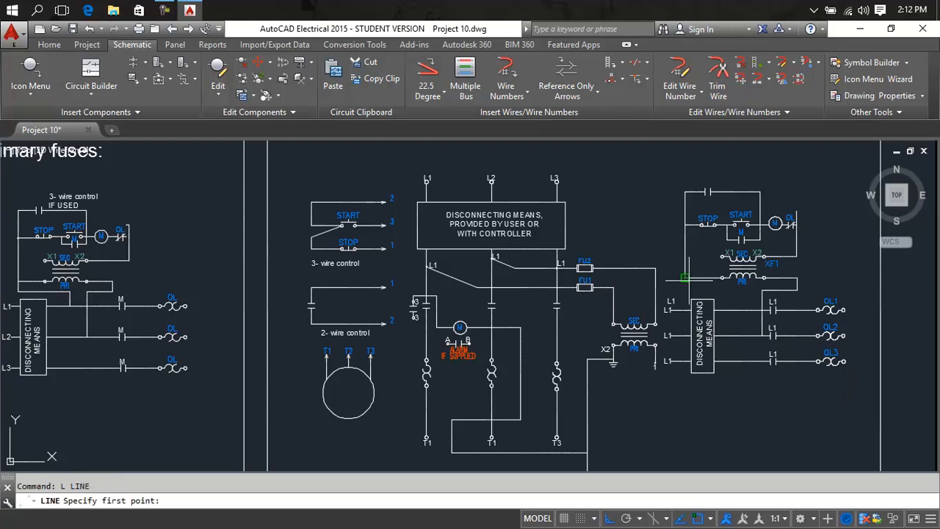
pyautogui.click(684, 277)
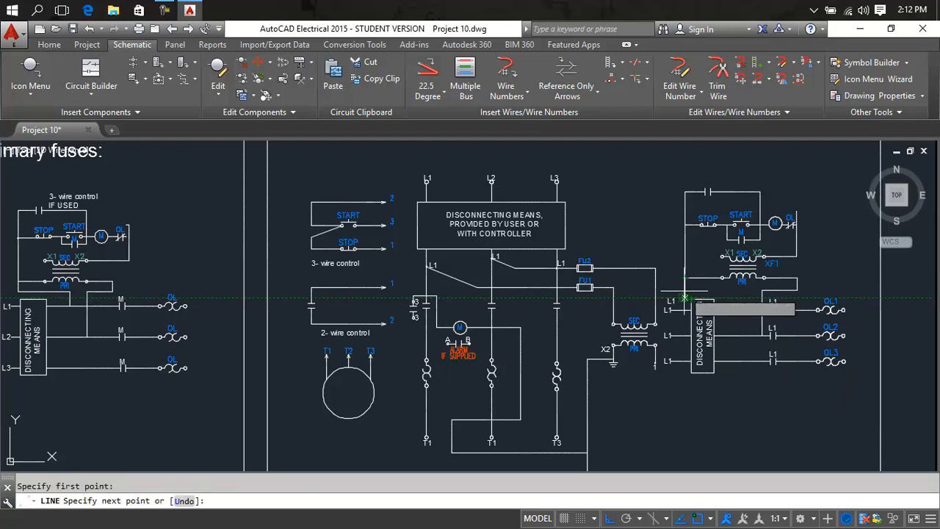
pyautogui.scroll(5, 687, 295)
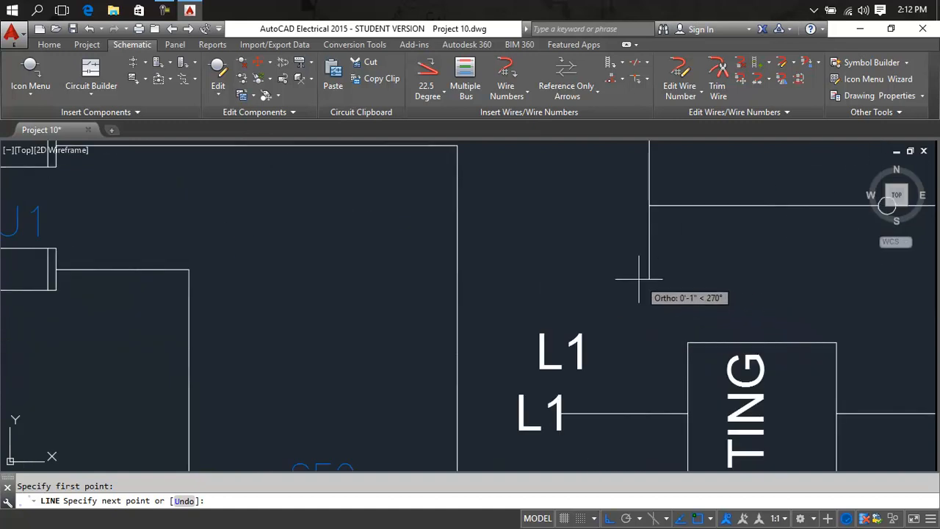
pyautogui.scroll(-5, 853, 286)
pyautogui.moveTo(854, 287); pyautogui.dragTo(611, 283, button='middle')
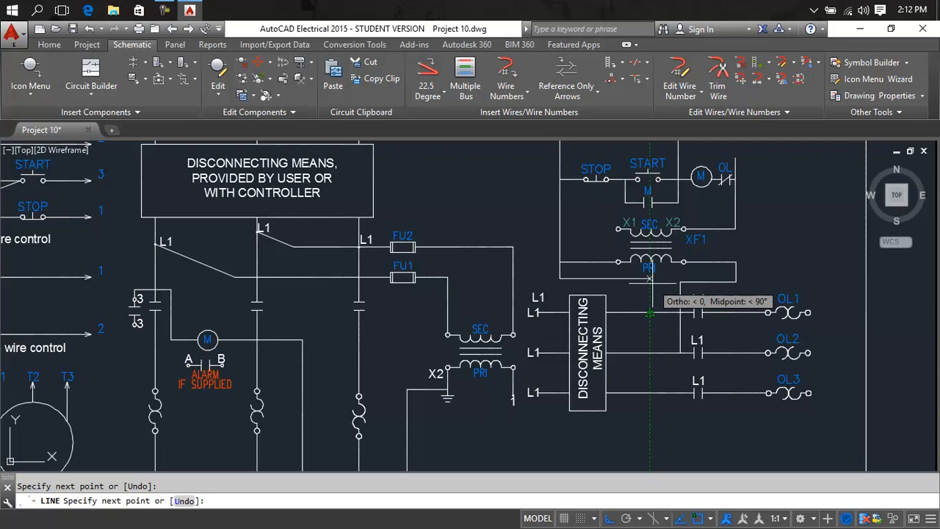
pyautogui.click(649, 312)
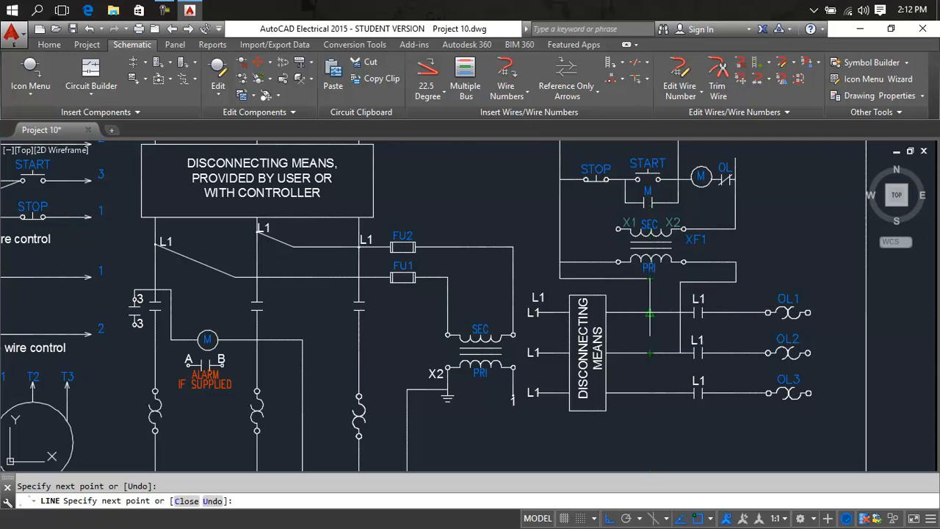
pyautogui.press('Return')
pyautogui.scroll(-6, 649, 312)
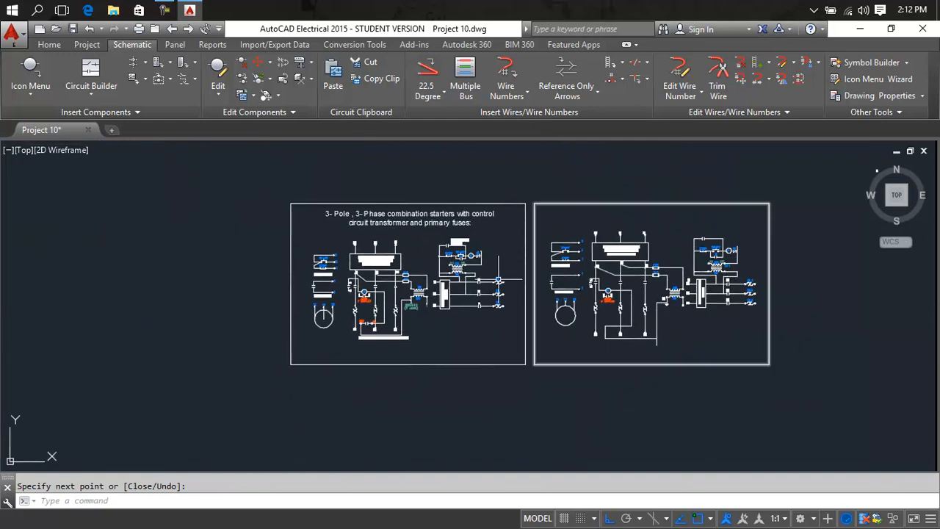
pyautogui.scroll(2, 498, 281)
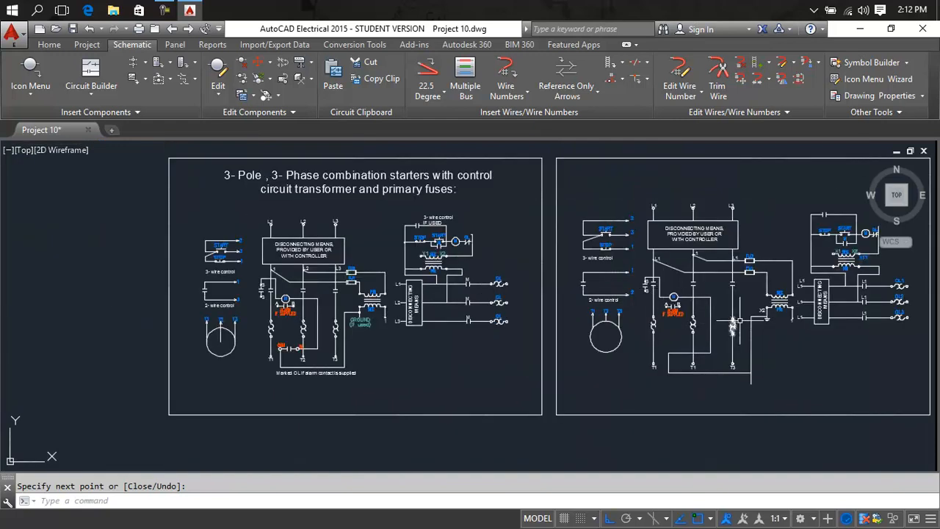
pyautogui.moveTo(738, 323); pyautogui.dragTo(625, 332, button='middle')
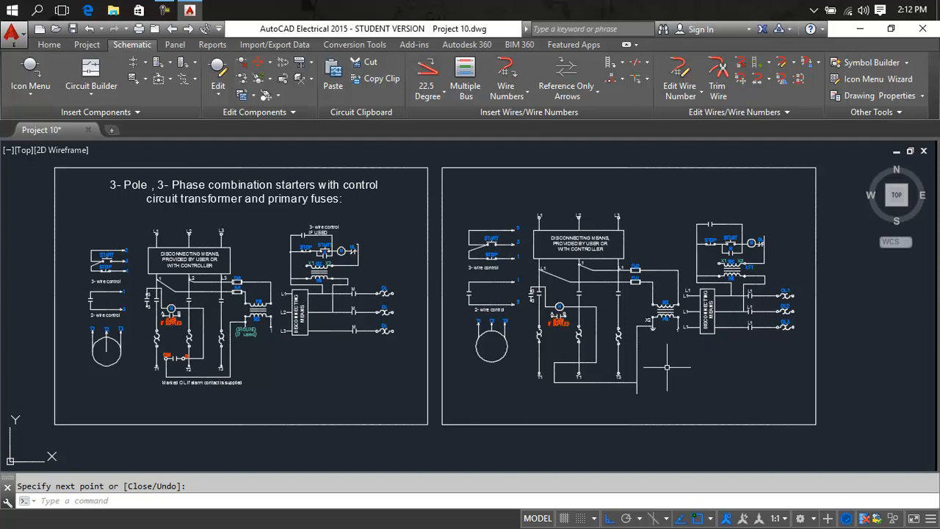
pyautogui.click(806, 194)
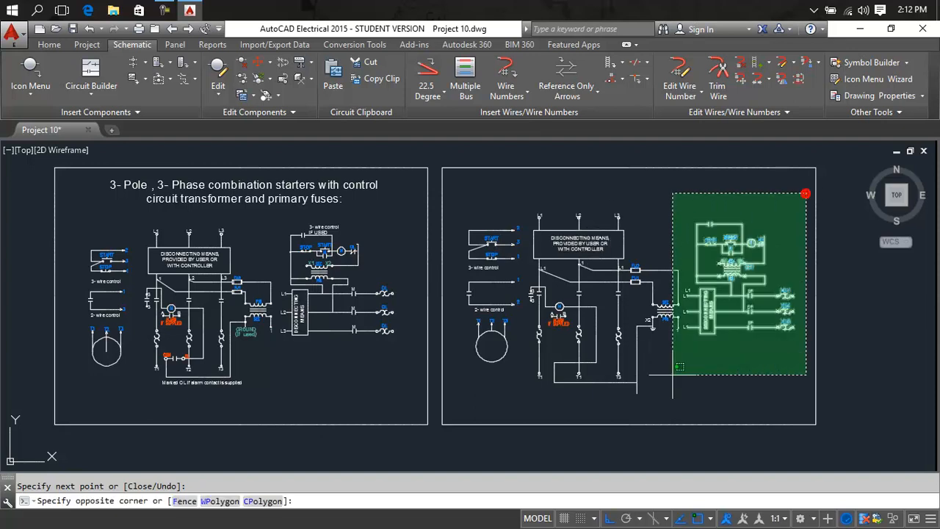
pyautogui.click(487, 397)
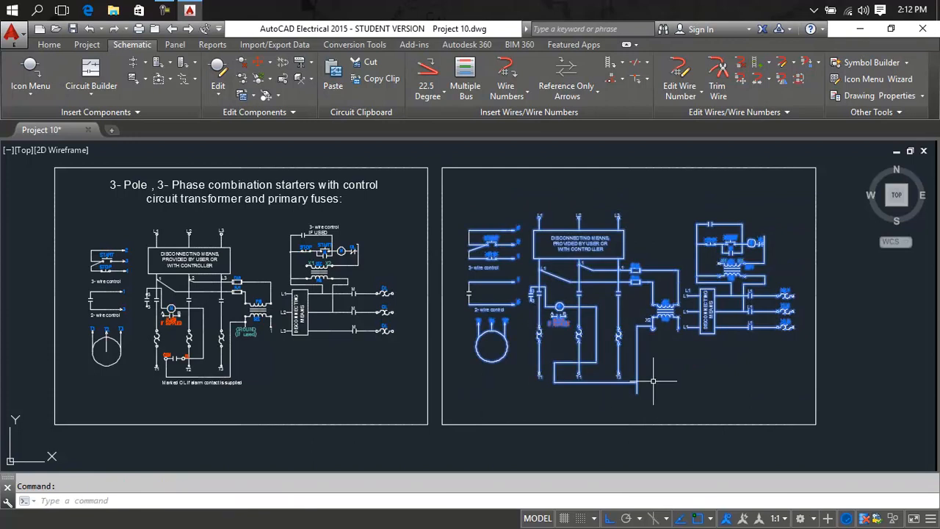
pyautogui.press('Escape')
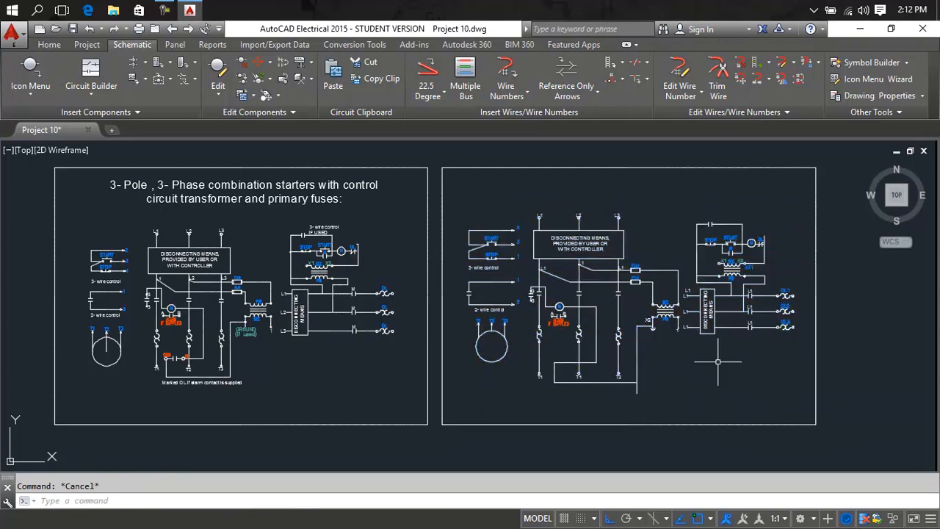